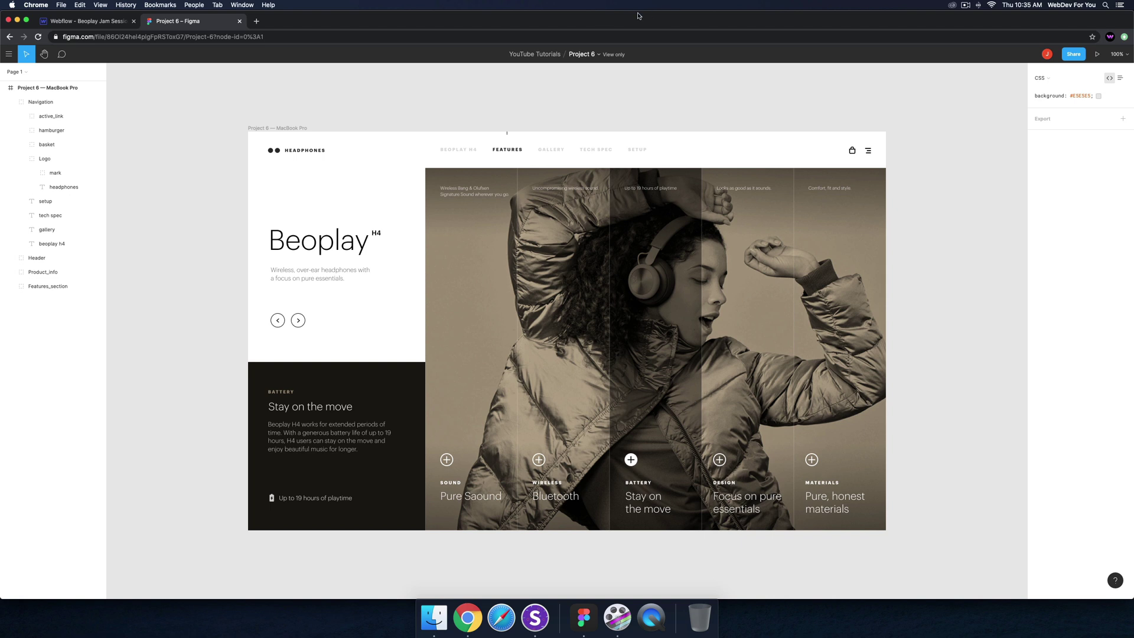
Step: Switch to Webflow and move the Navbar out of the Slide to directly above the Slider in the Right block
click(63, 22)
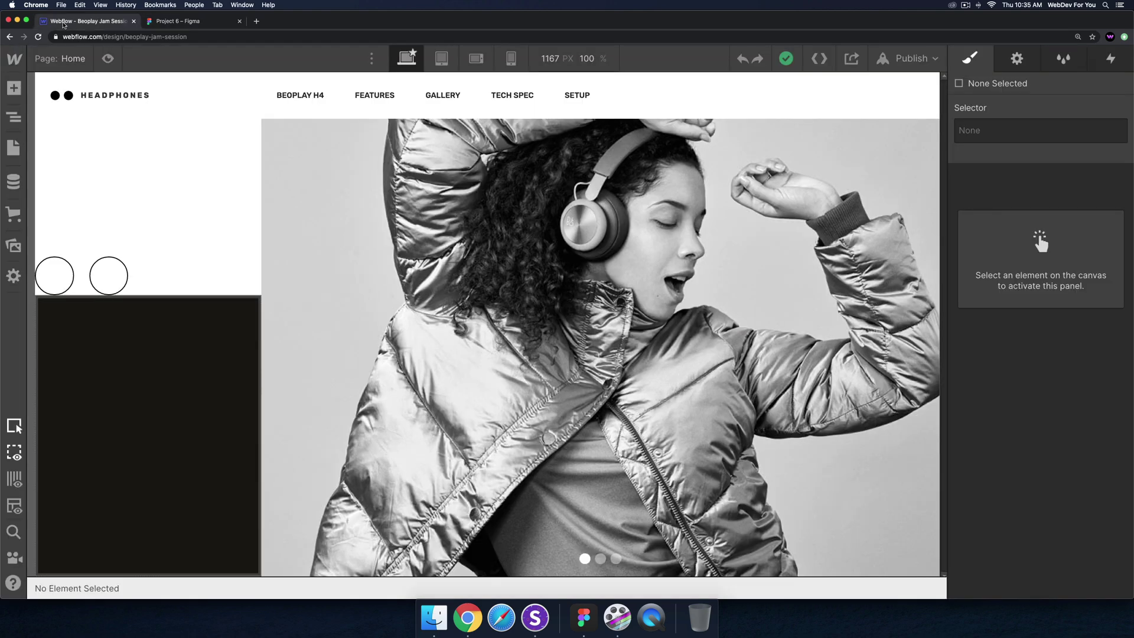
click(363, 112)
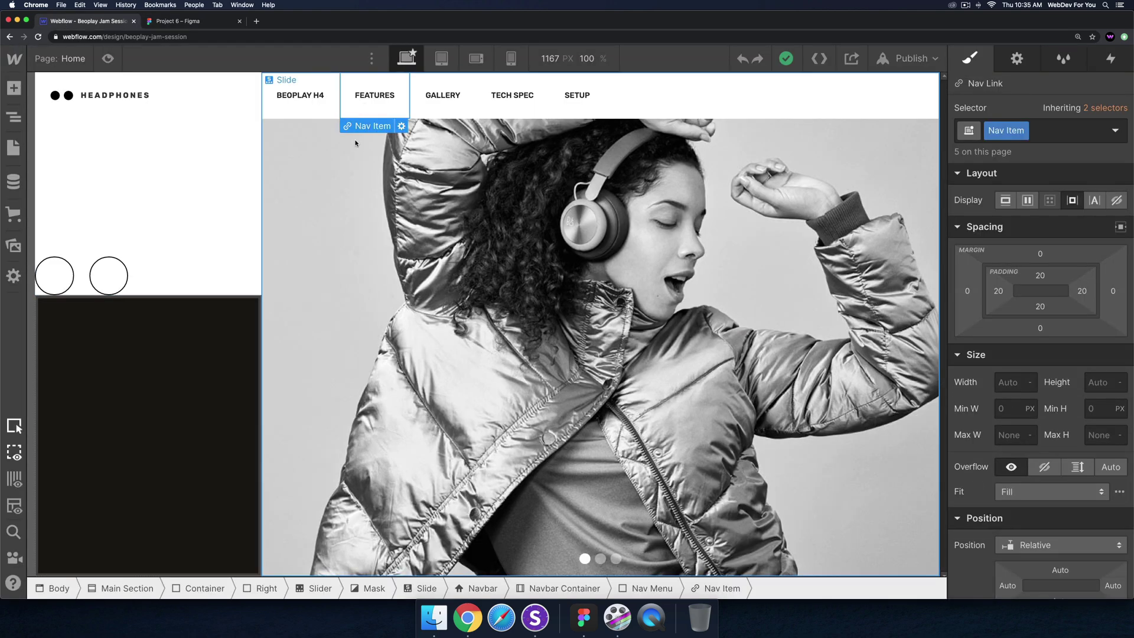
click(260, 152)
click(14, 117)
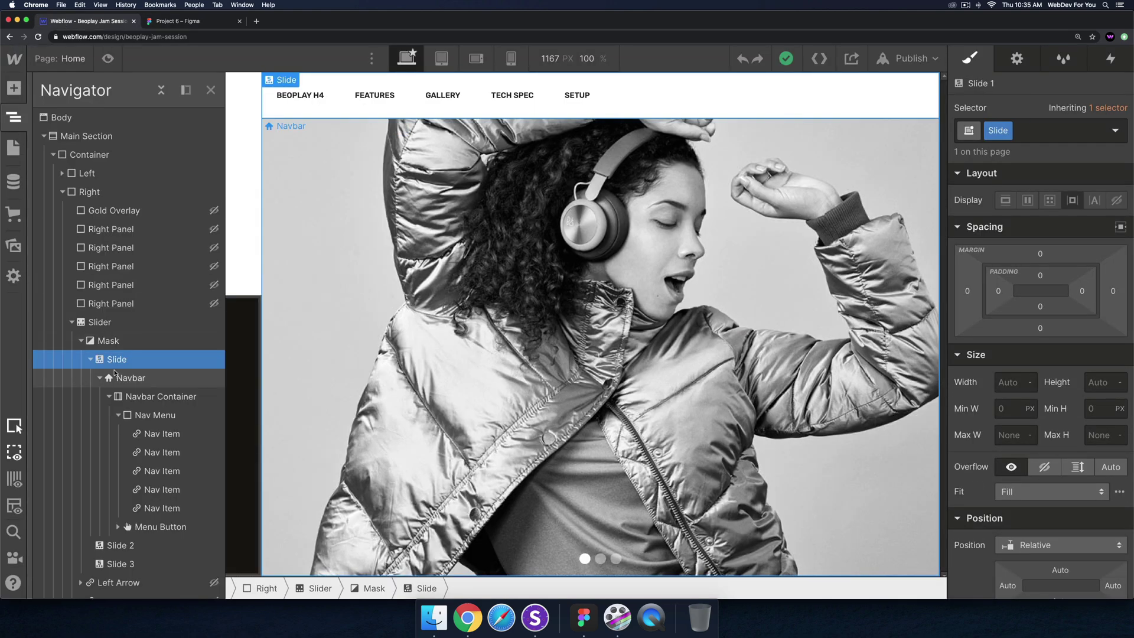
click(90, 359)
click(89, 359)
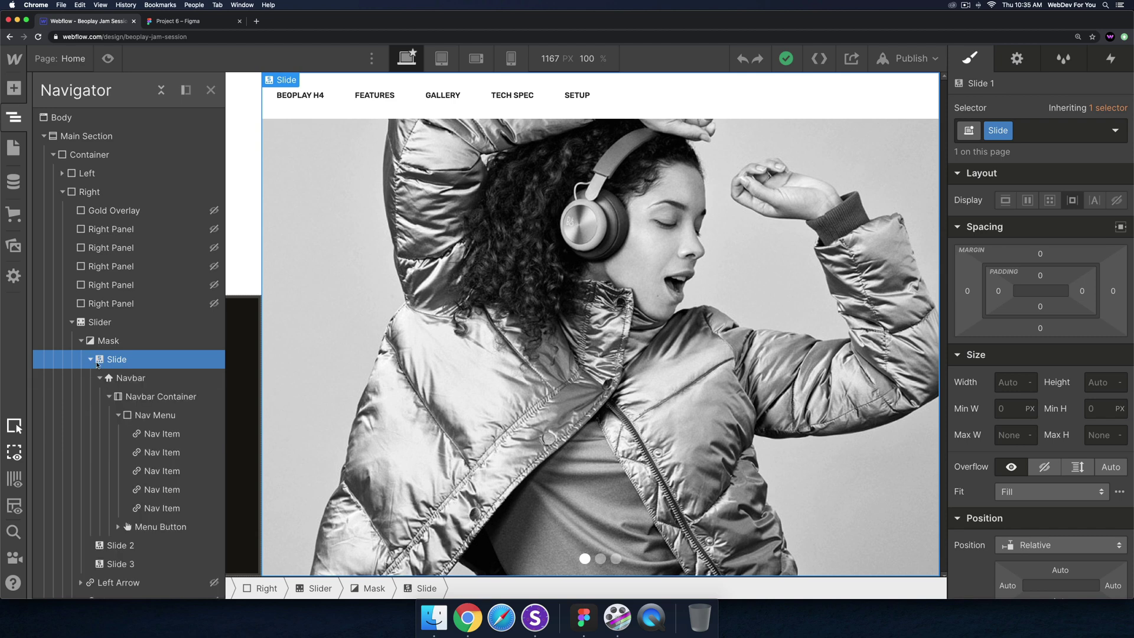
click(119, 377)
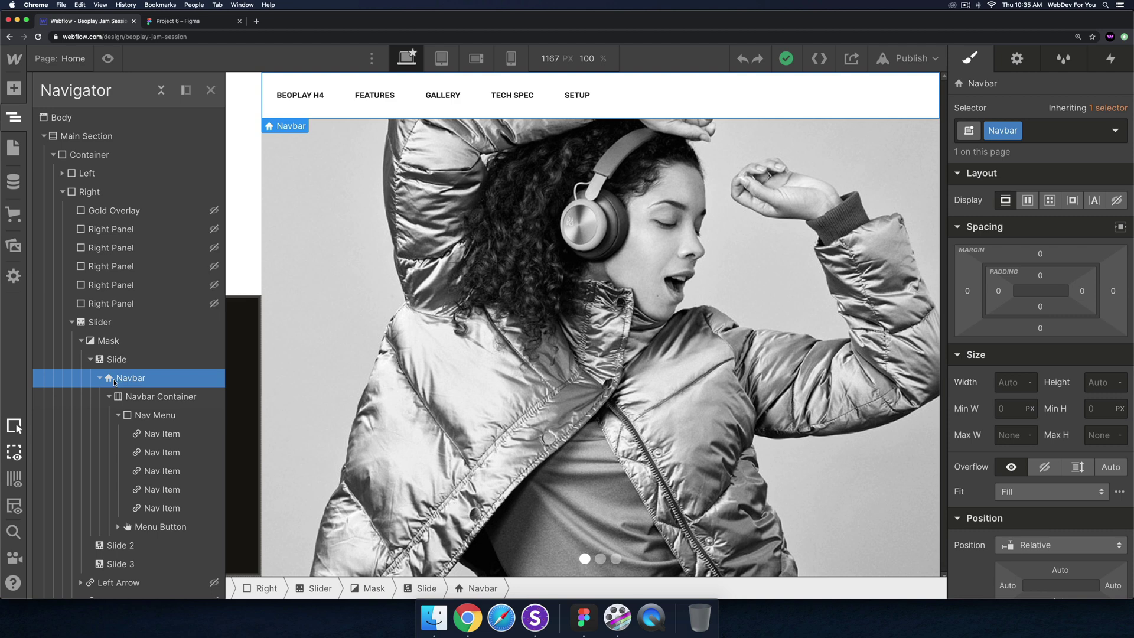
drag(116, 381, 104, 322)
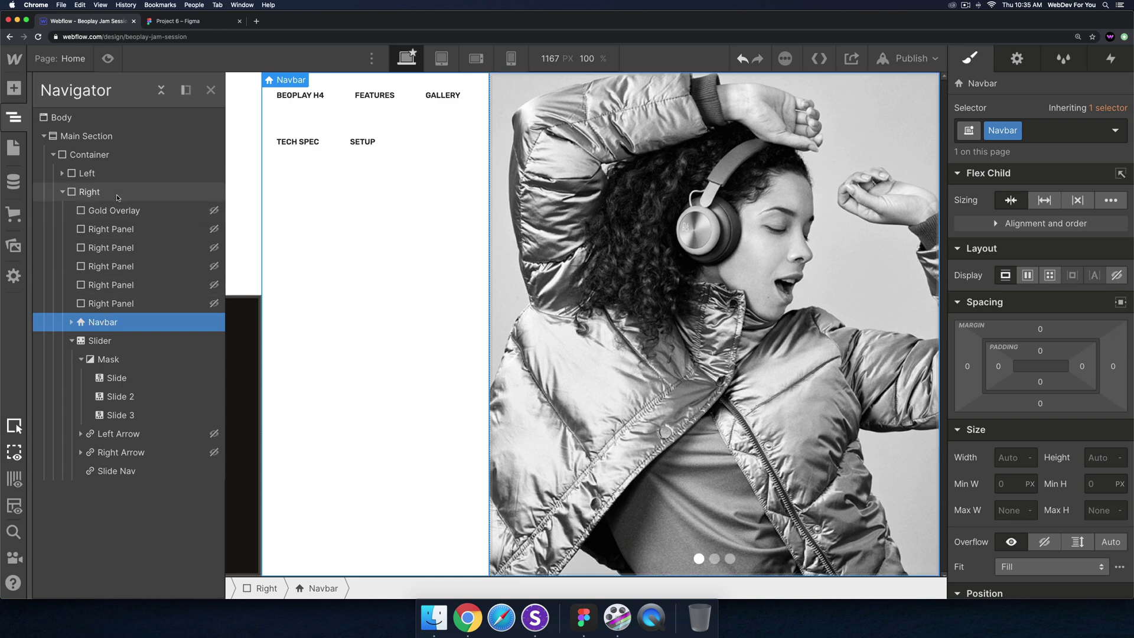
Step: Set the Right block's flex direction to Vertical so the Navbar and Slider stack
click(71, 341)
click(96, 342)
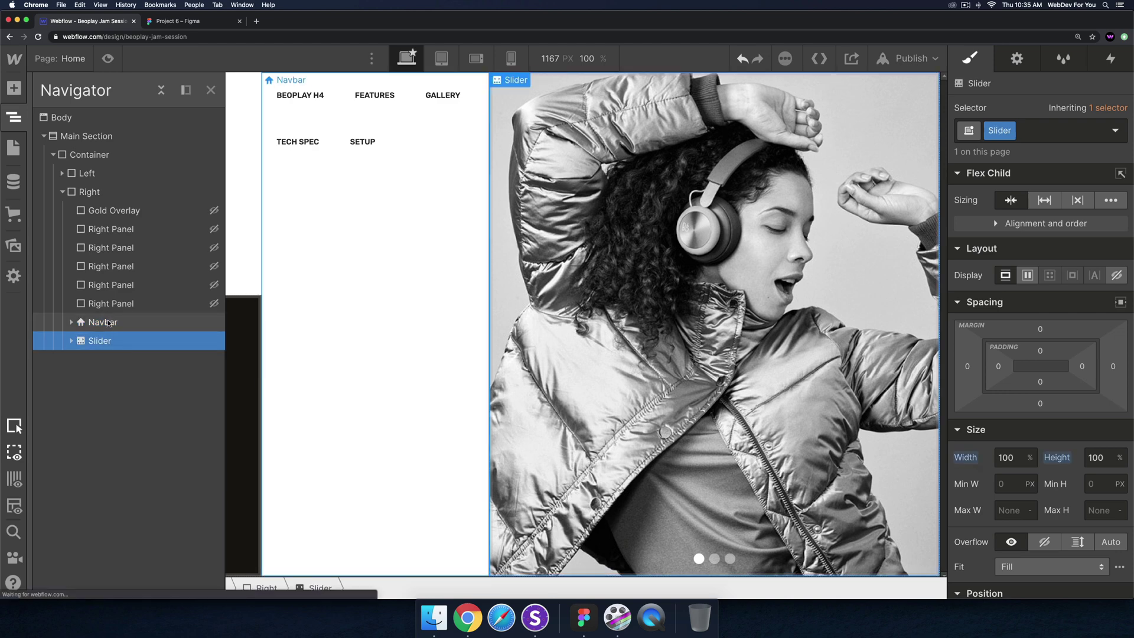
click(106, 323)
click(96, 192)
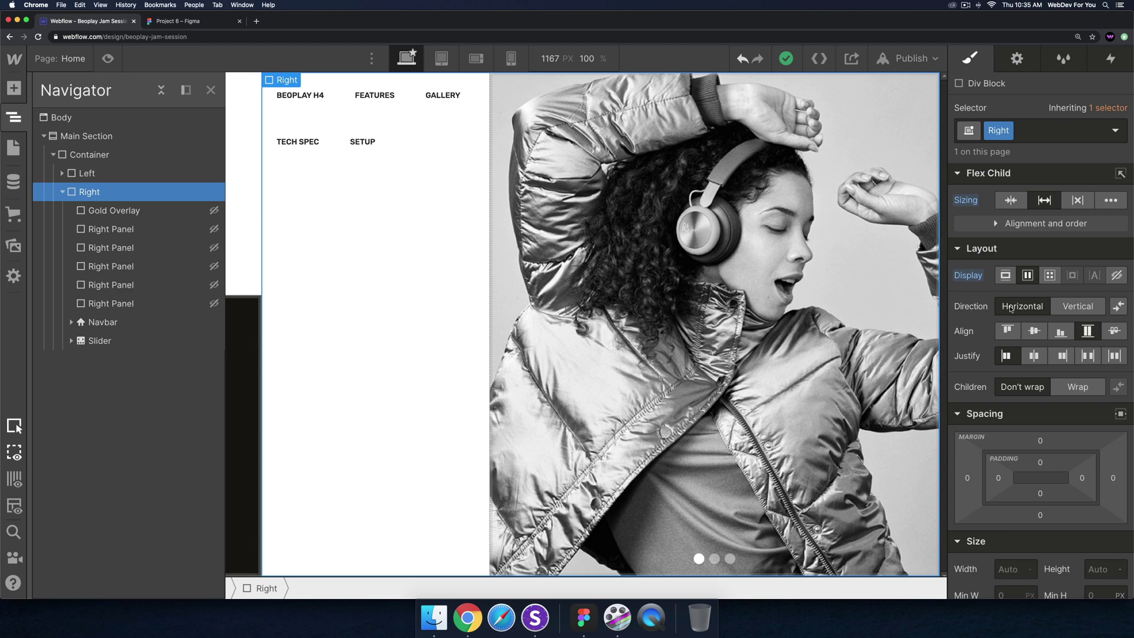
click(1060, 306)
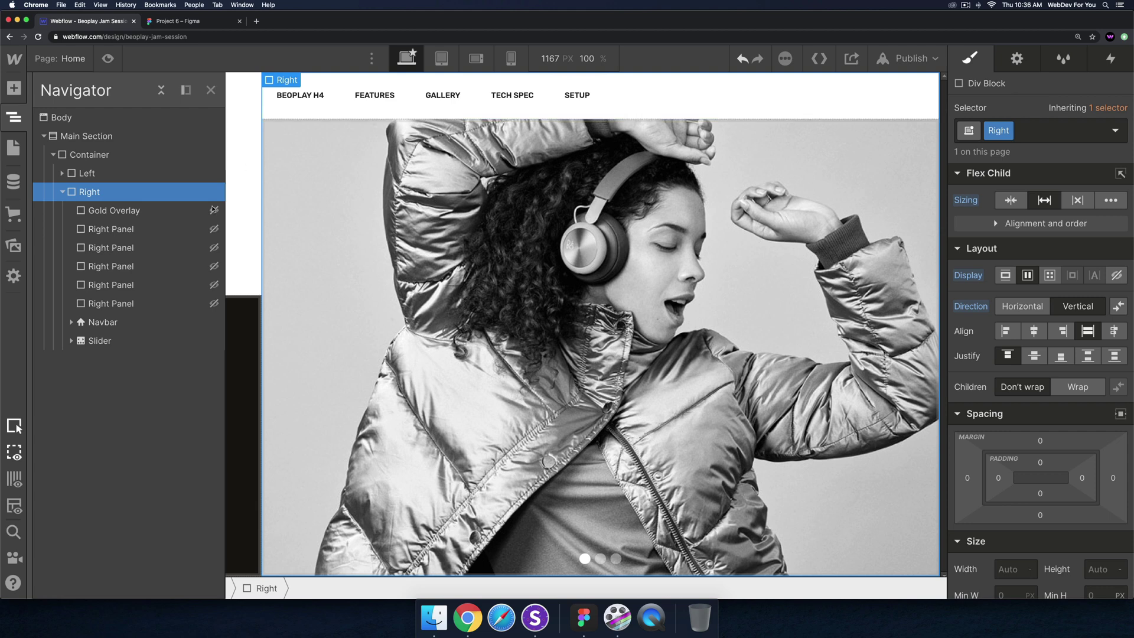
Step: Move the Navbar to the first position inside the Right block and select its Navbar Container
drag(129, 319, 77, 216)
click(71, 211)
click(124, 229)
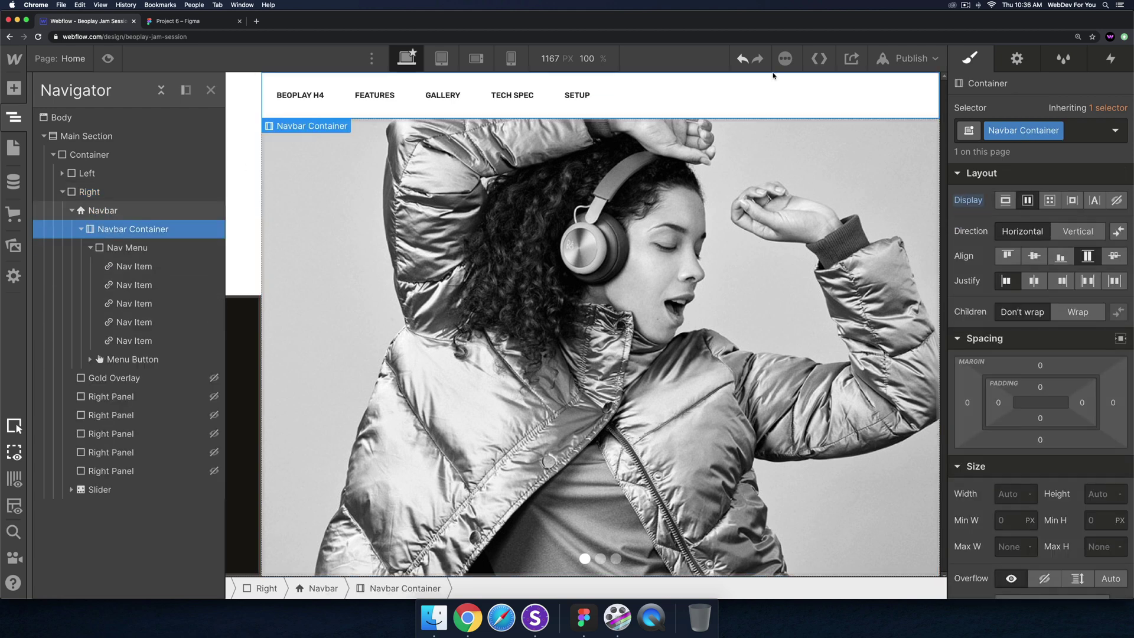
Step: Publish the site, check the navigation on the live beoplay-jam-session.webflow.io page, and return to the Designer
key(shift+p)
click(888, 115)
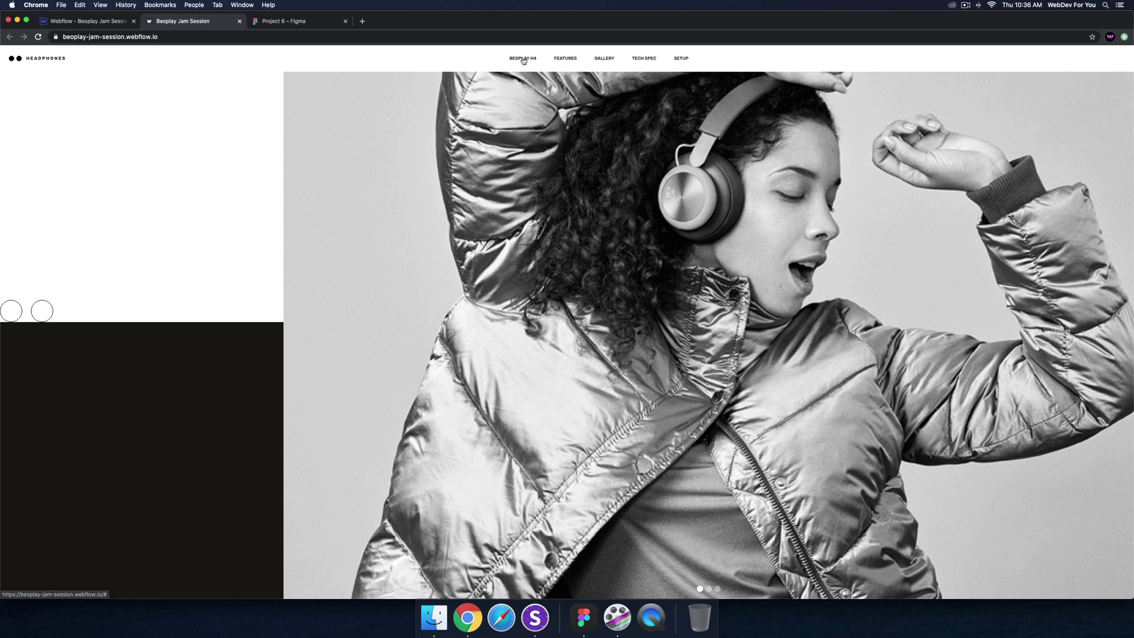
click(115, 26)
Step: Add a div block inside the Right block and give it a new class named Right Navbar
click(488, 192)
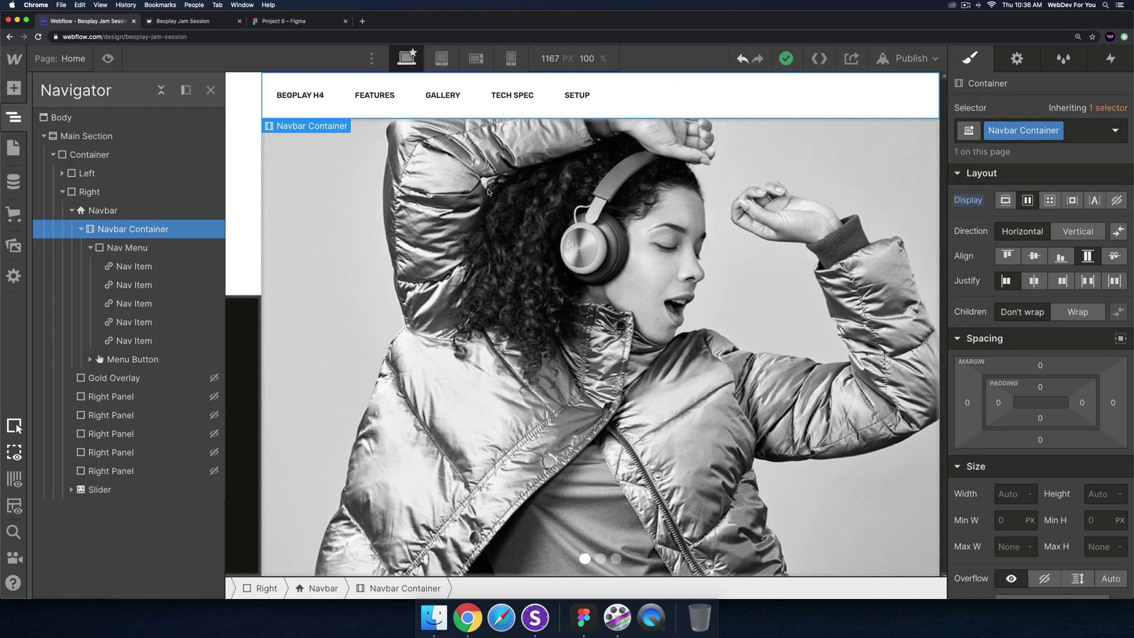
click(125, 193)
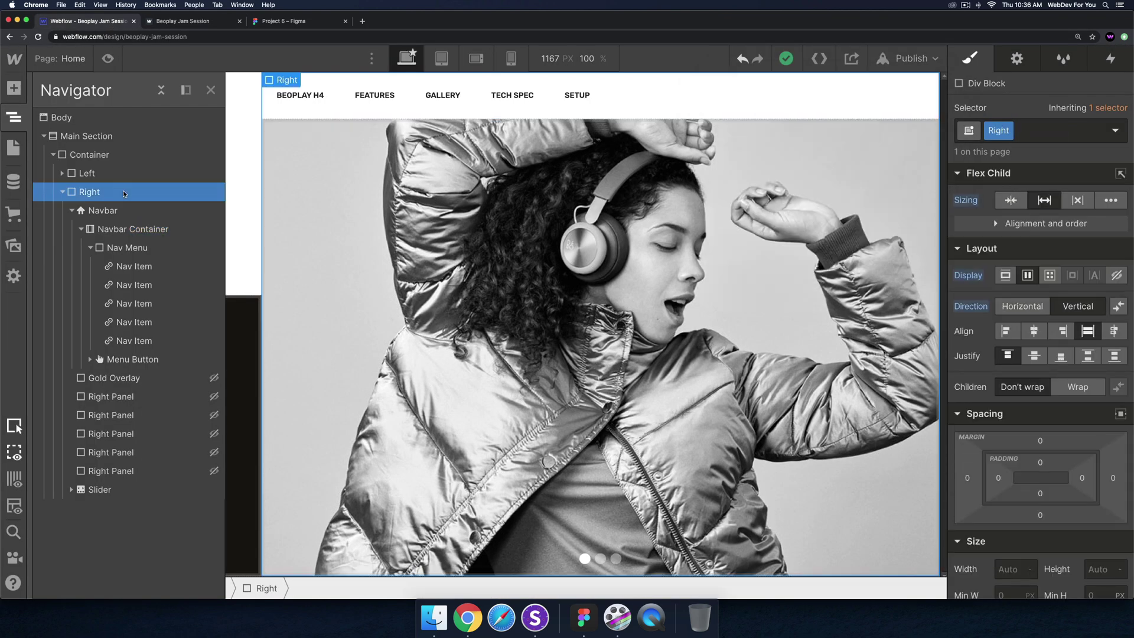
key(super+k)
text(div)
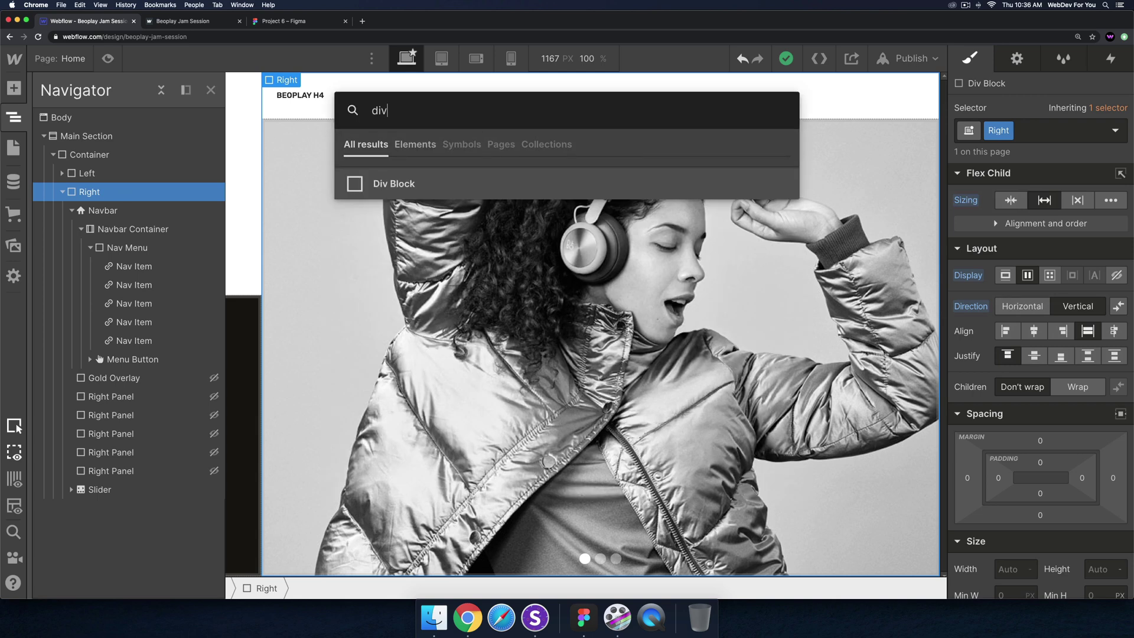
key(Return)
click(1012, 136)
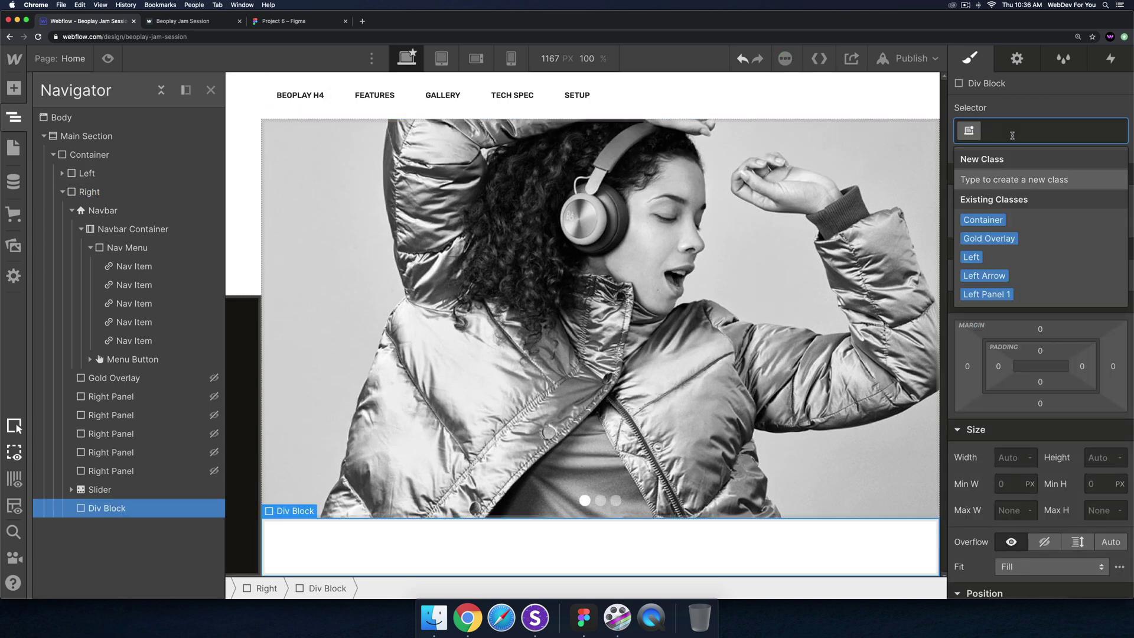
text(Navbar)
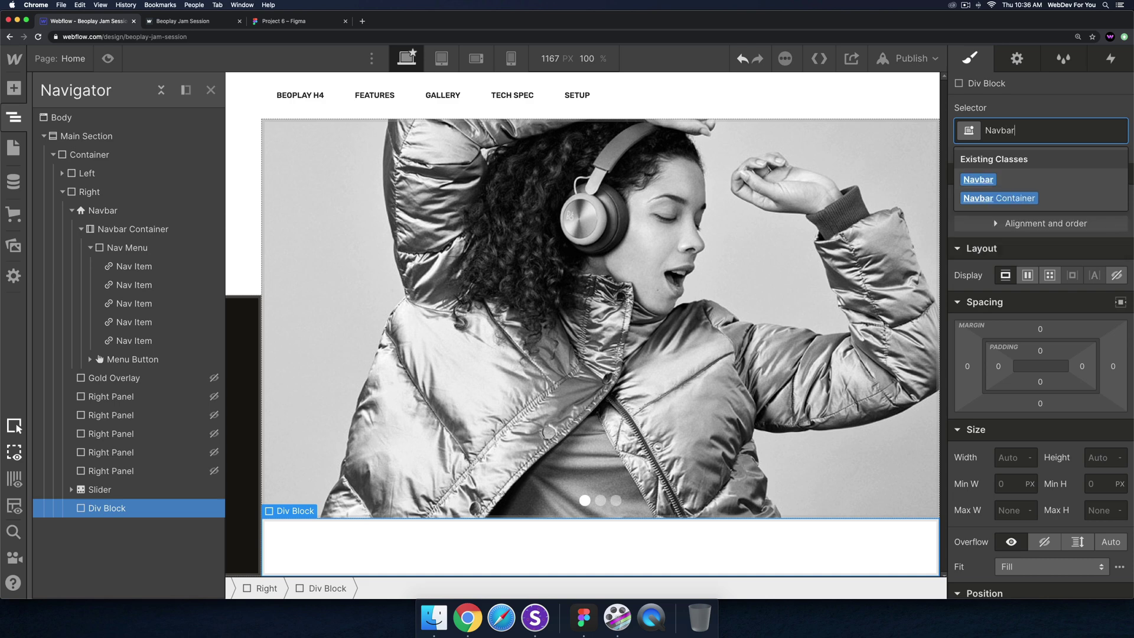
key(super+a)
text(Right Navbar)
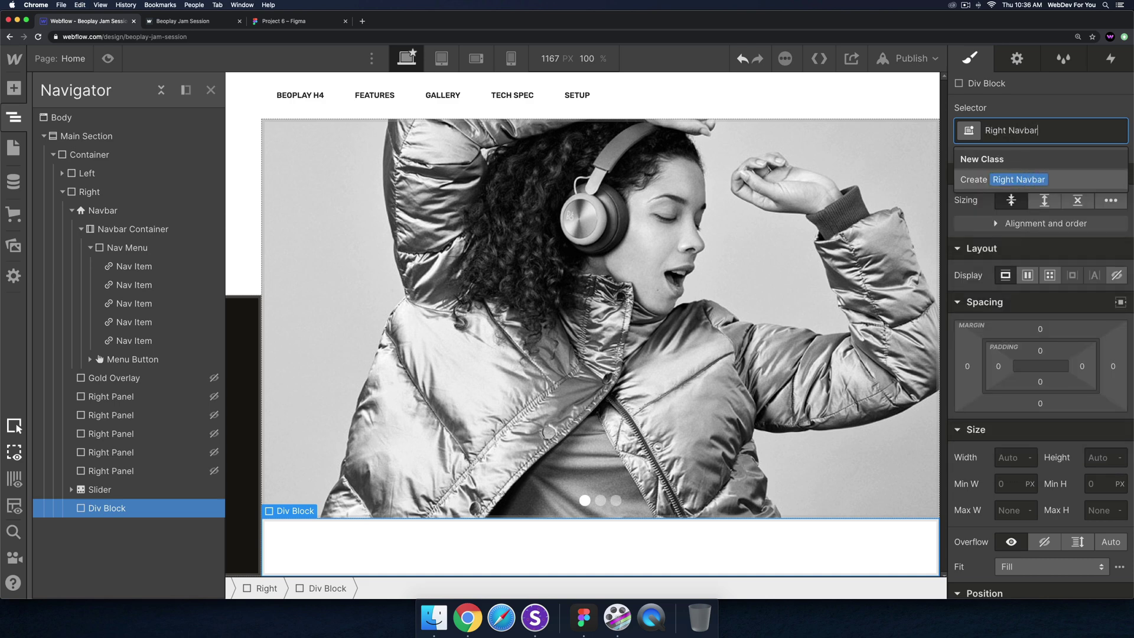
key(Return)
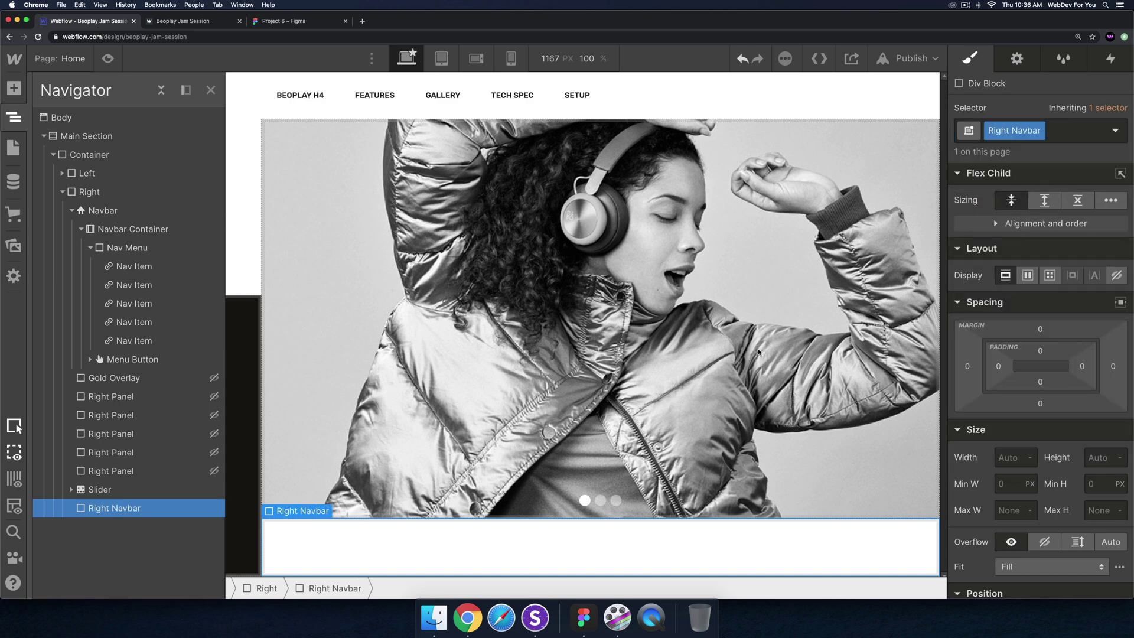
Step: Set the Right Navbar block's height to 75 px
click(1086, 456)
text(75px)
key(Return)
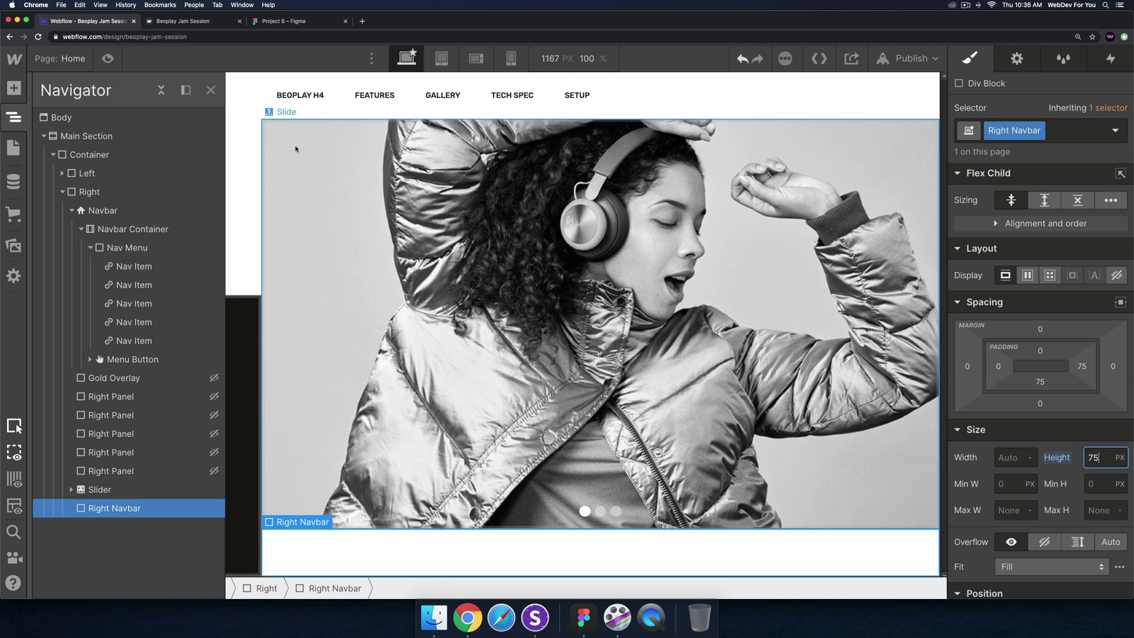
Step: Try to move the BEOPLAY H4 nav link into the Right Navbar block
click(308, 111)
drag(309, 109, 316, 553)
Step: Insert a link block inside the Right Navbar block and assign it the existing Nav Item class
click(313, 552)
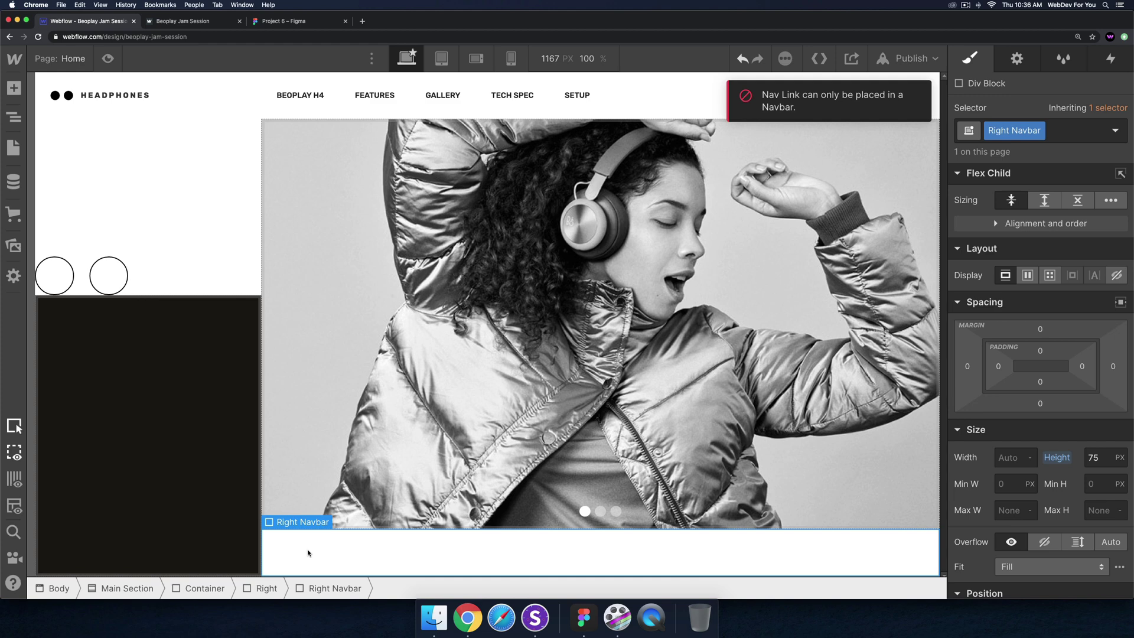
key(super+e)
text(link block)
key(Return)
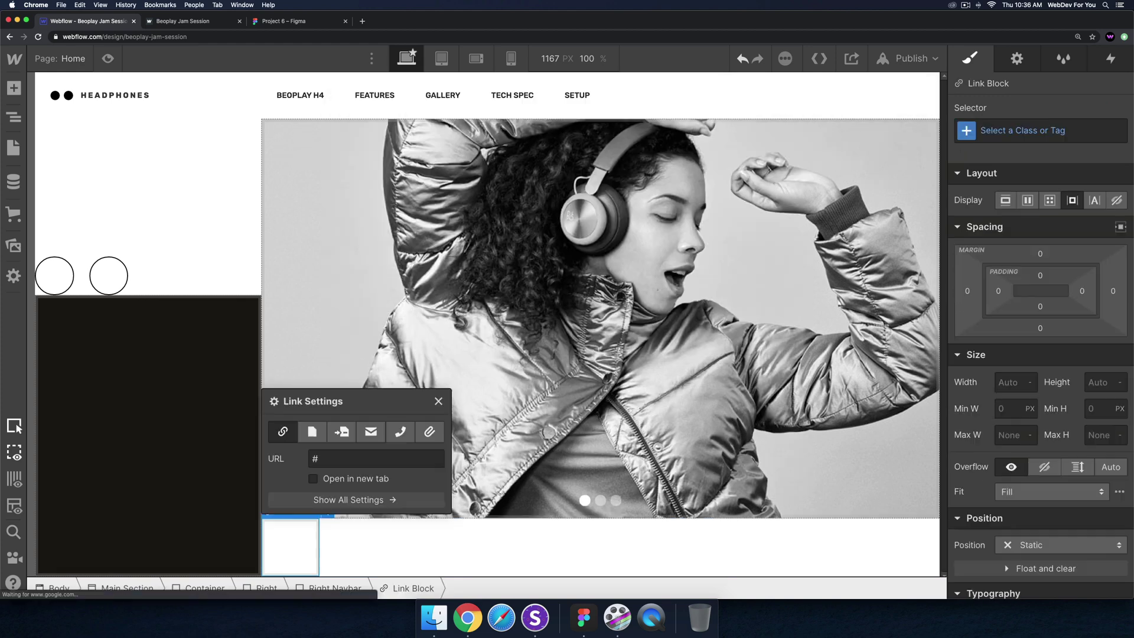
key(super+Return)
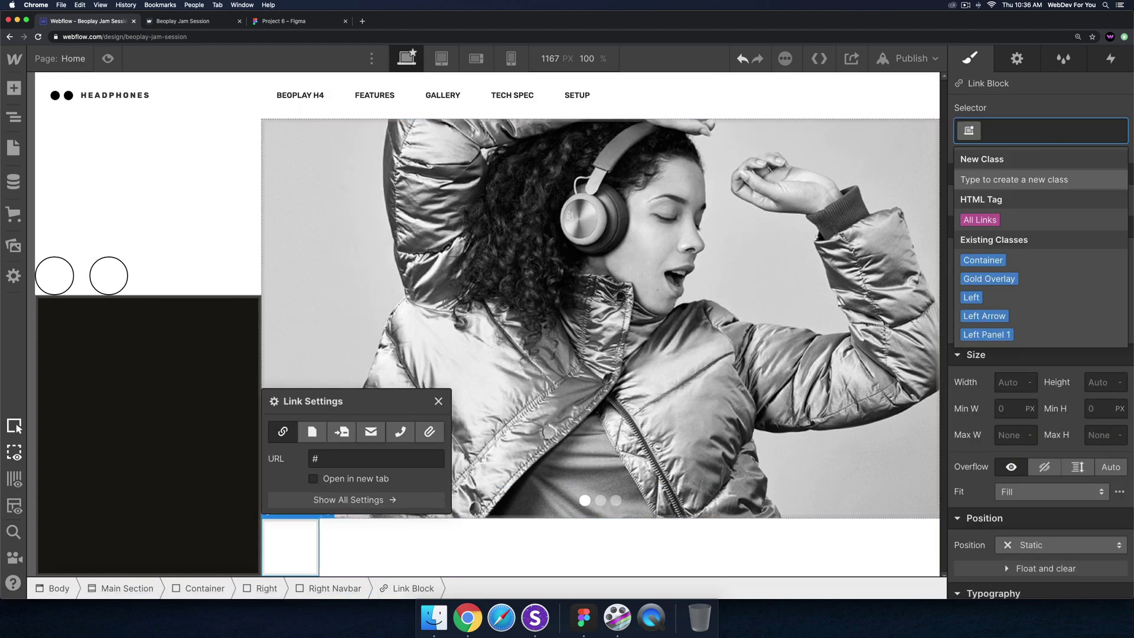
text(Nav Item)
key(Return)
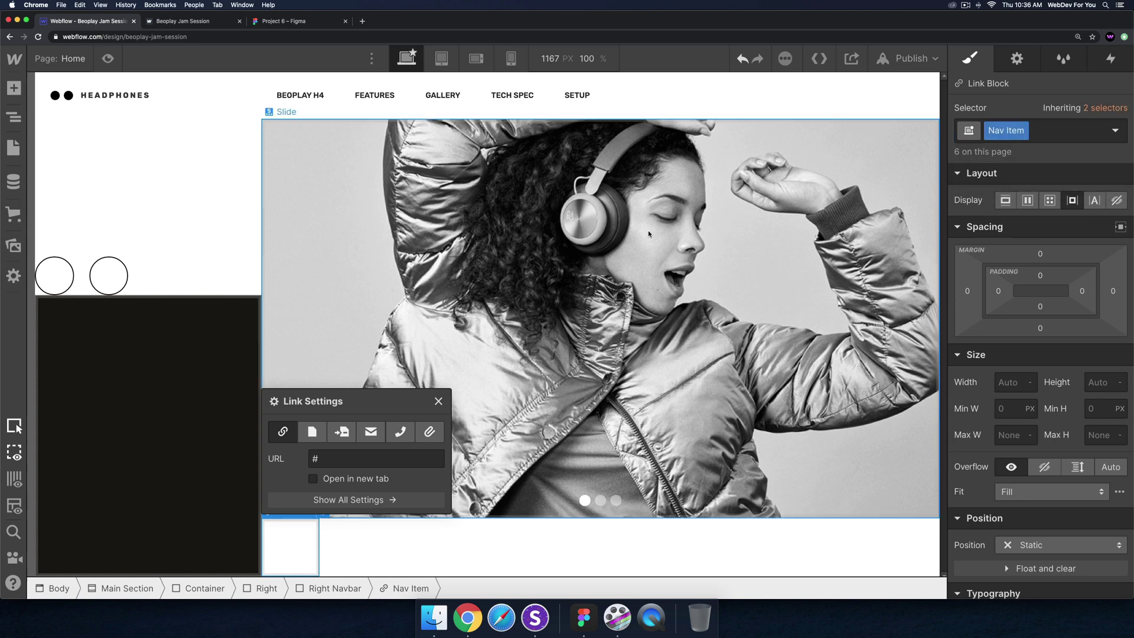
Step: Add a text block inside the new Nav Item link block
key(super+e)
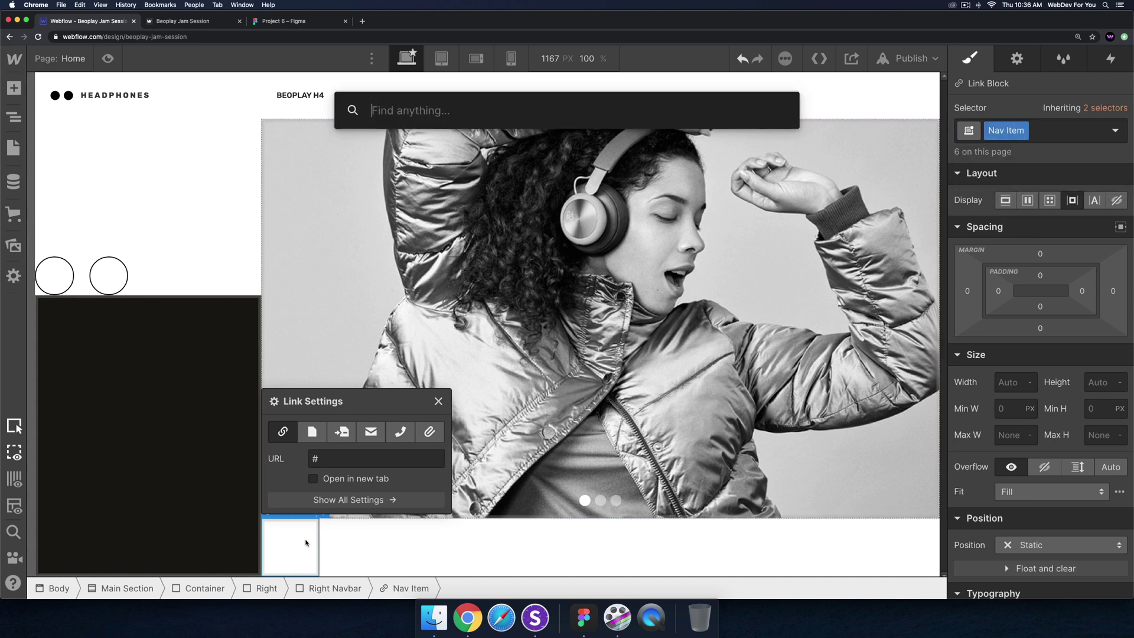
text(text block)
key(Return)
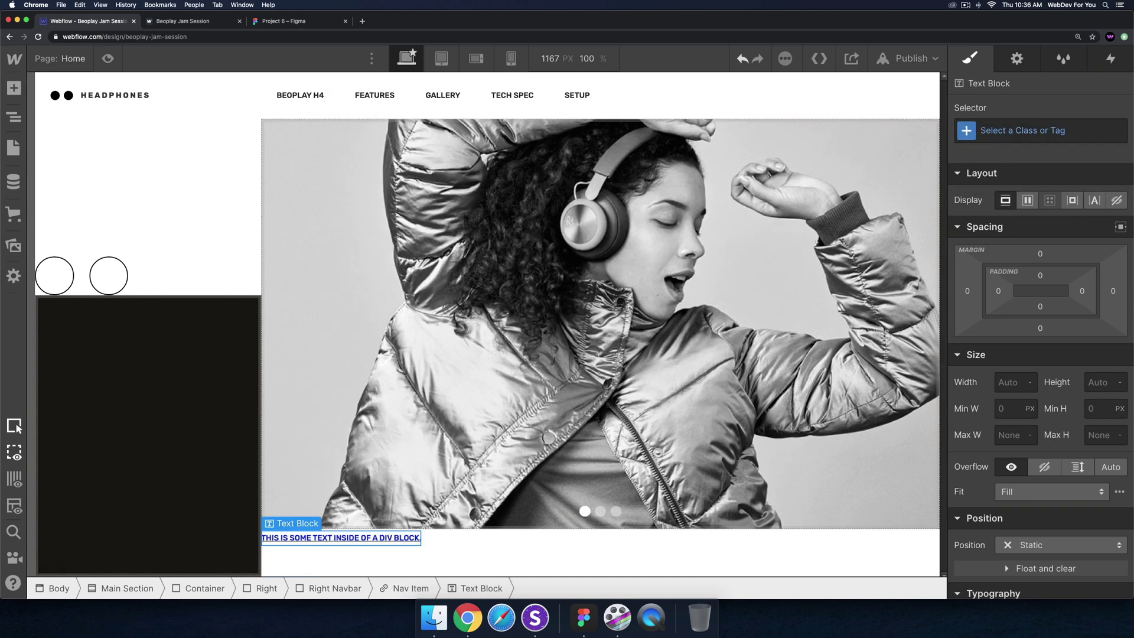
Step: Compare the style settings of the original nav links with those of the new Nav Item link block
click(298, 548)
click(298, 537)
click(1034, 129)
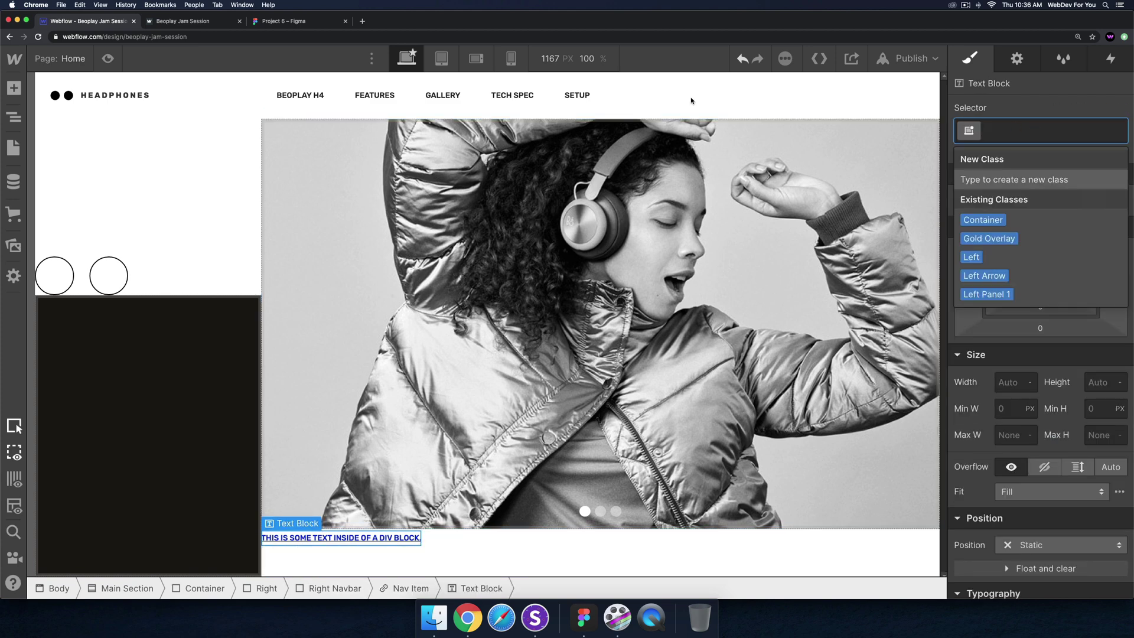
double_click(310, 101)
key(Escape)
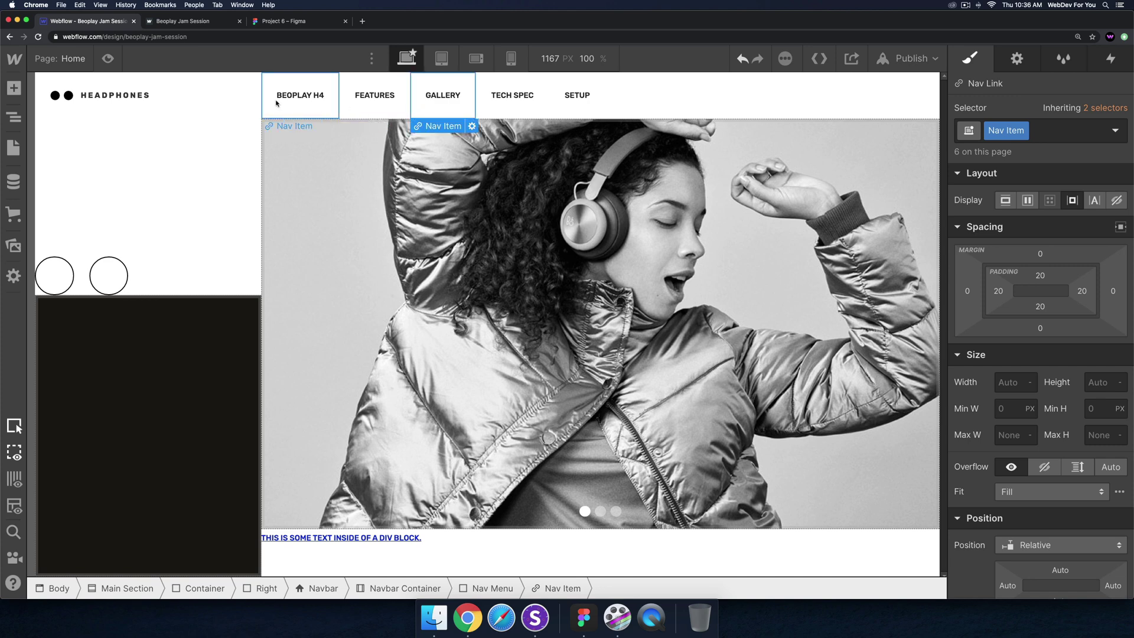
click(306, 545)
click(407, 588)
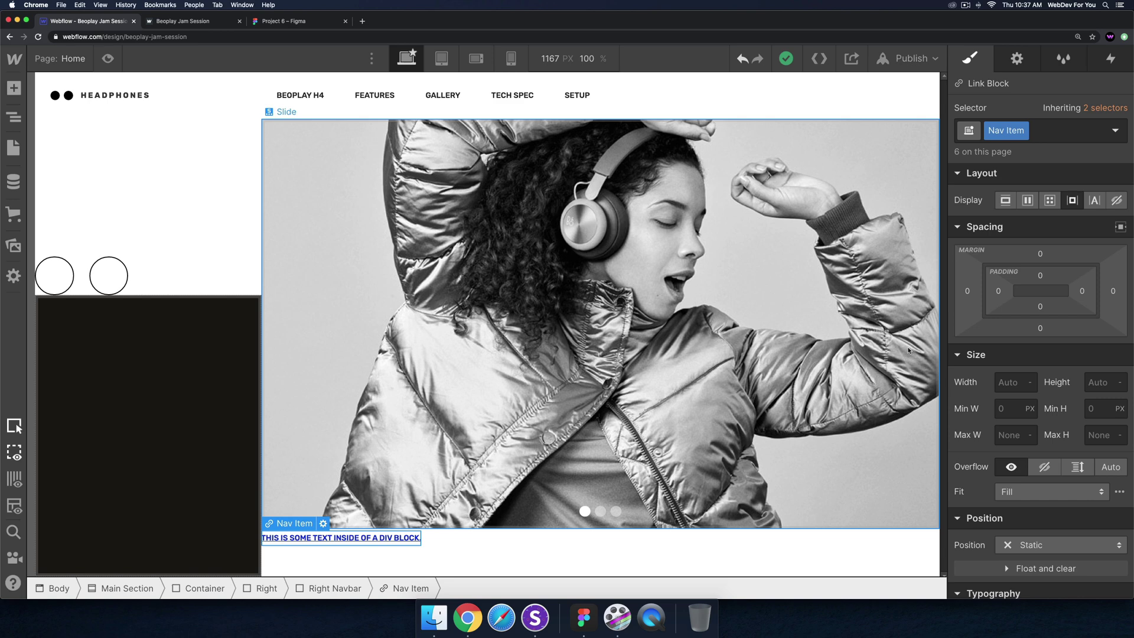
Step: Set Right Navbar to horizontal flex, and make its Nav Item link a flex box with centered alignment and justification
click(617, 539)
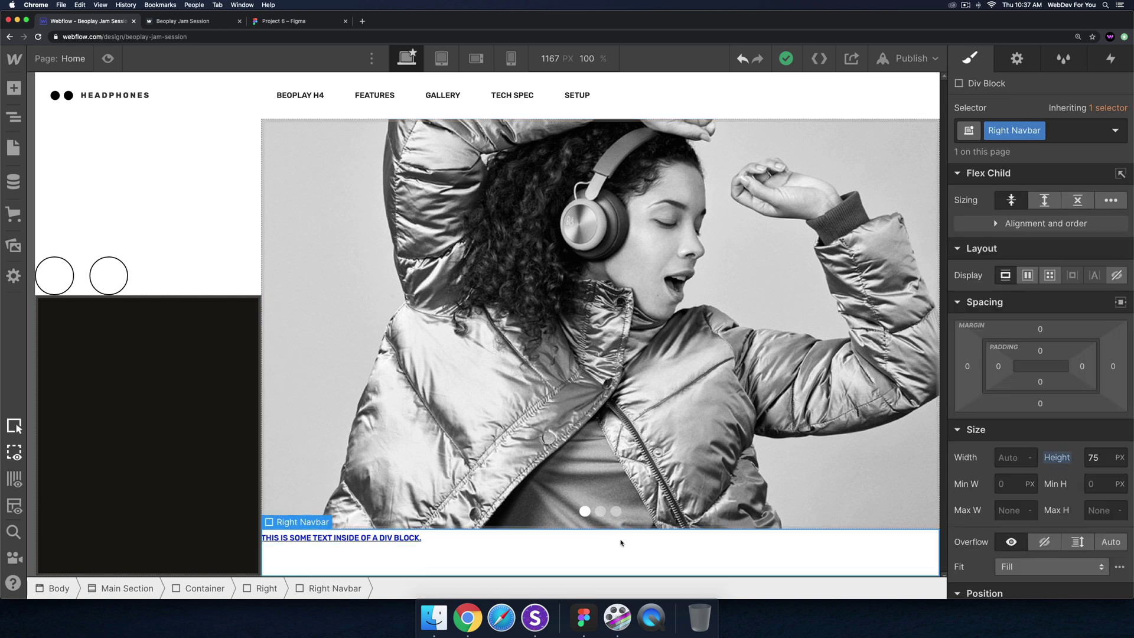
click(1032, 278)
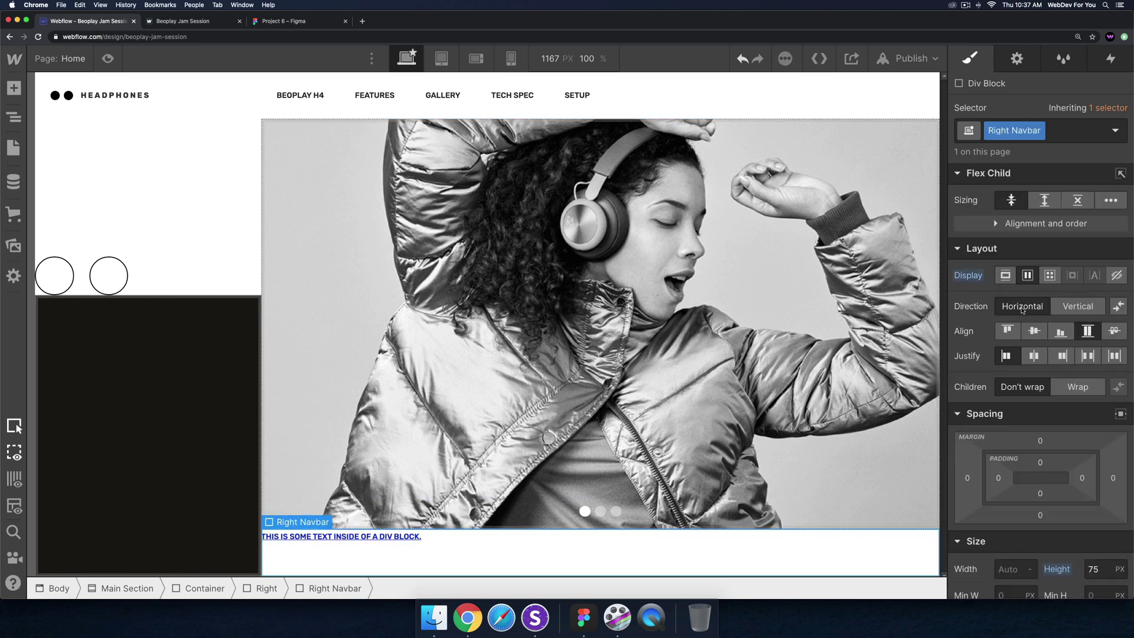
click(354, 540)
click(408, 588)
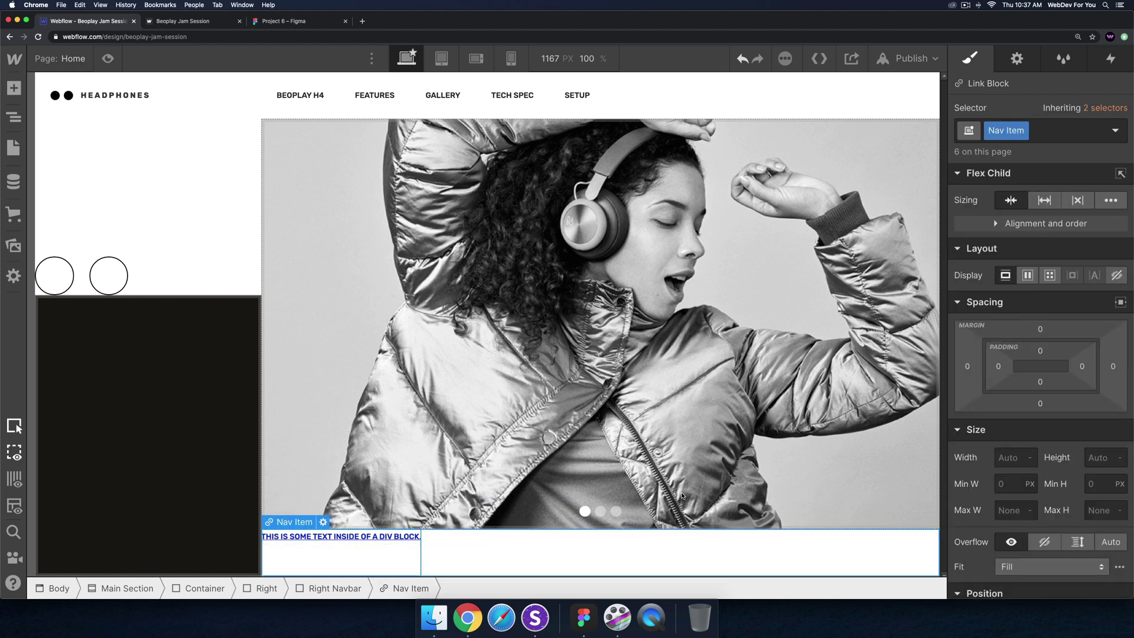
click(1030, 332)
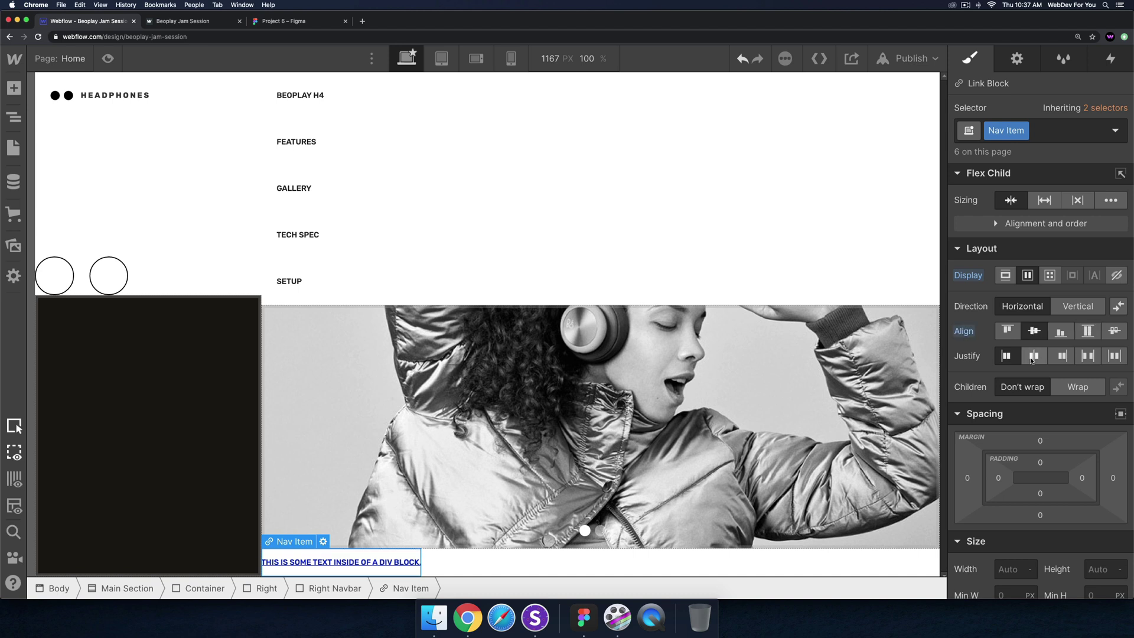
click(1032, 358)
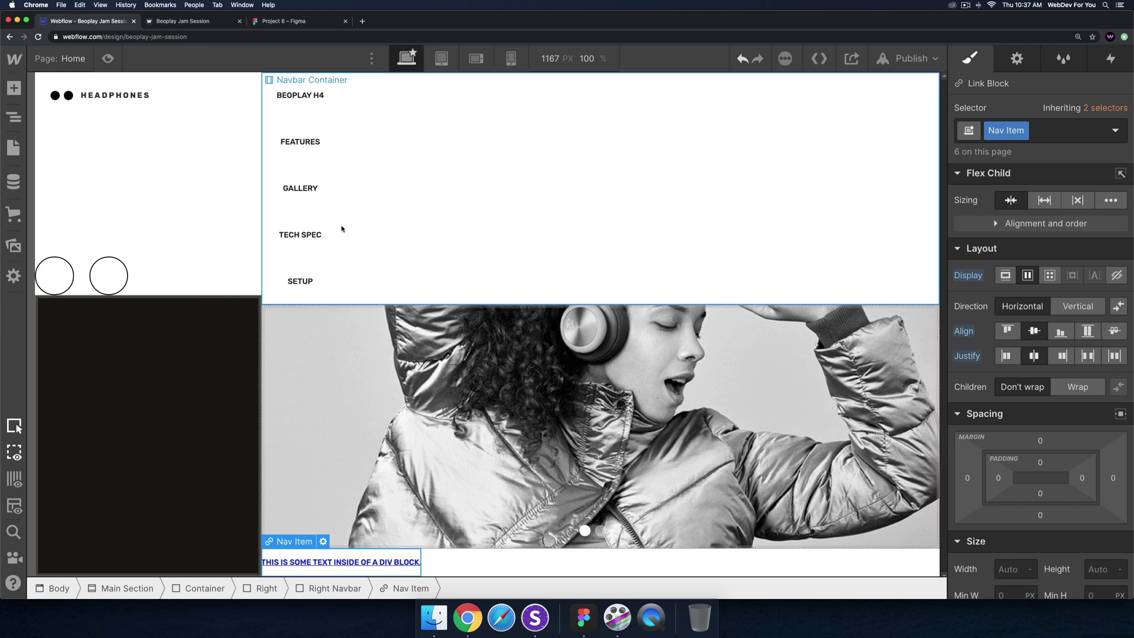
Step: Delete the original Navbar Container together with its five nav links
click(323, 111)
click(398, 114)
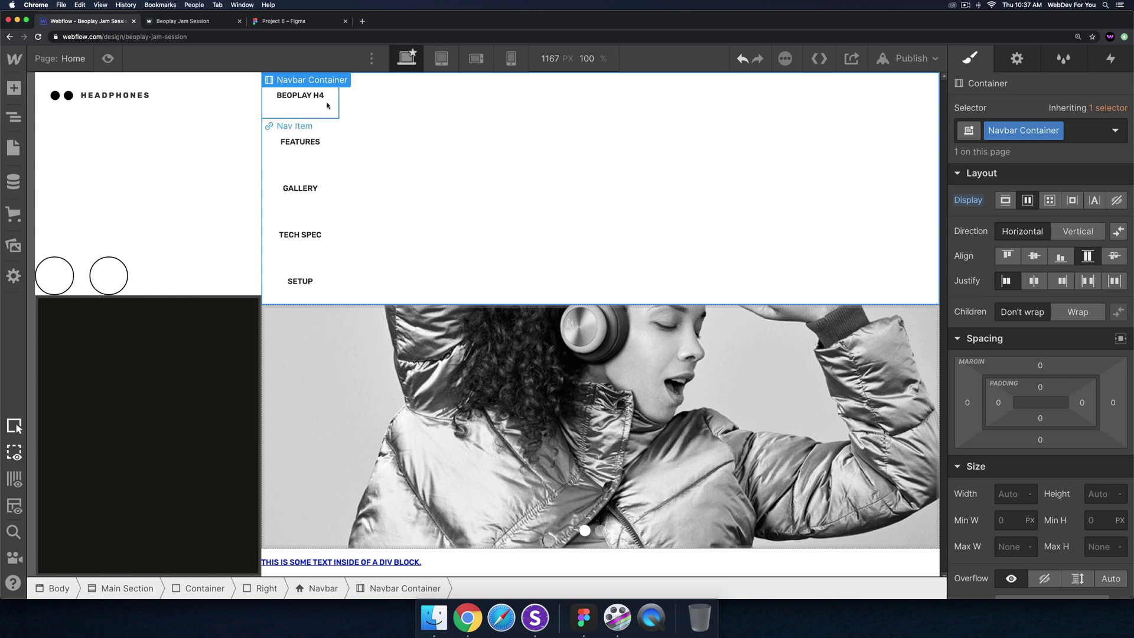
key(Delete)
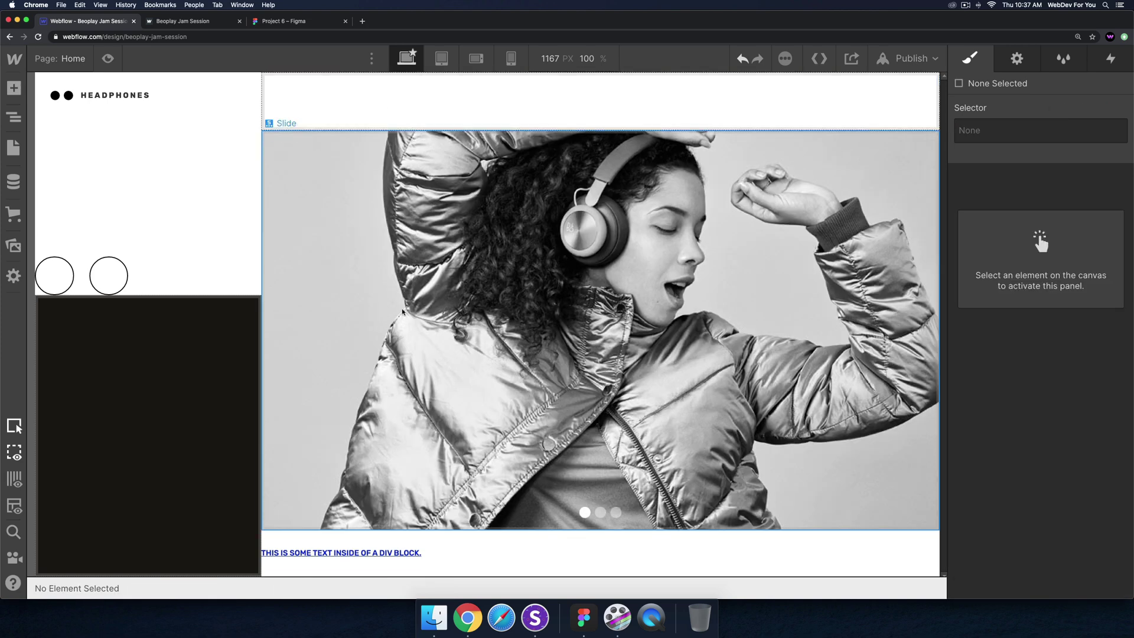
Step: Delete the leftover empty navbar above the slider and change the Nav Item's placeholder text to BEOPLAY H4
click(389, 99)
key(Delete)
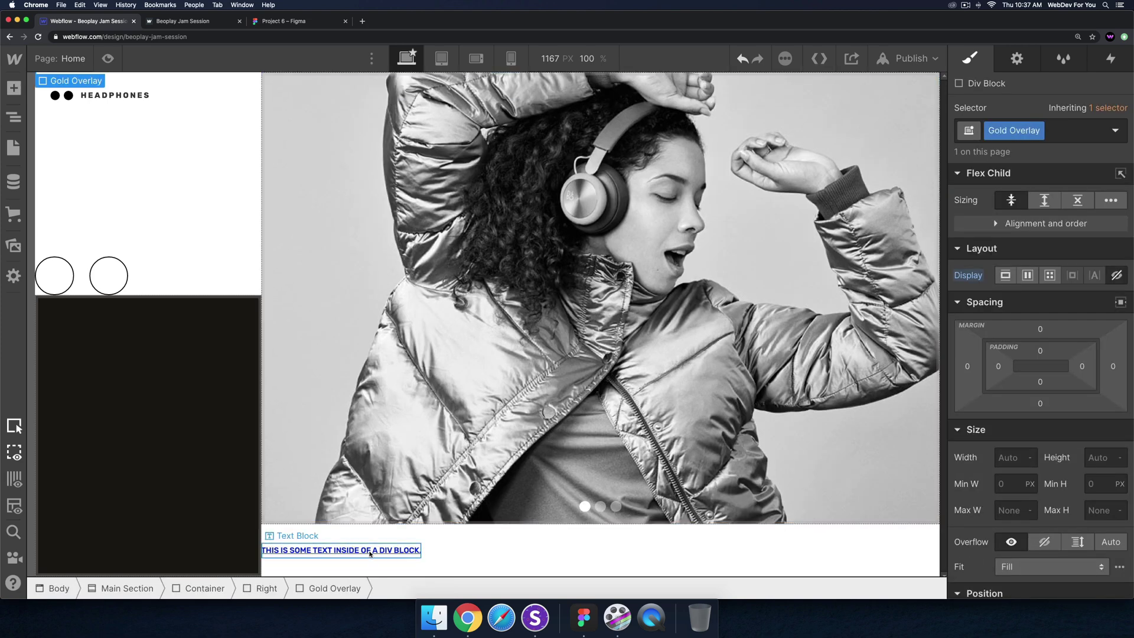
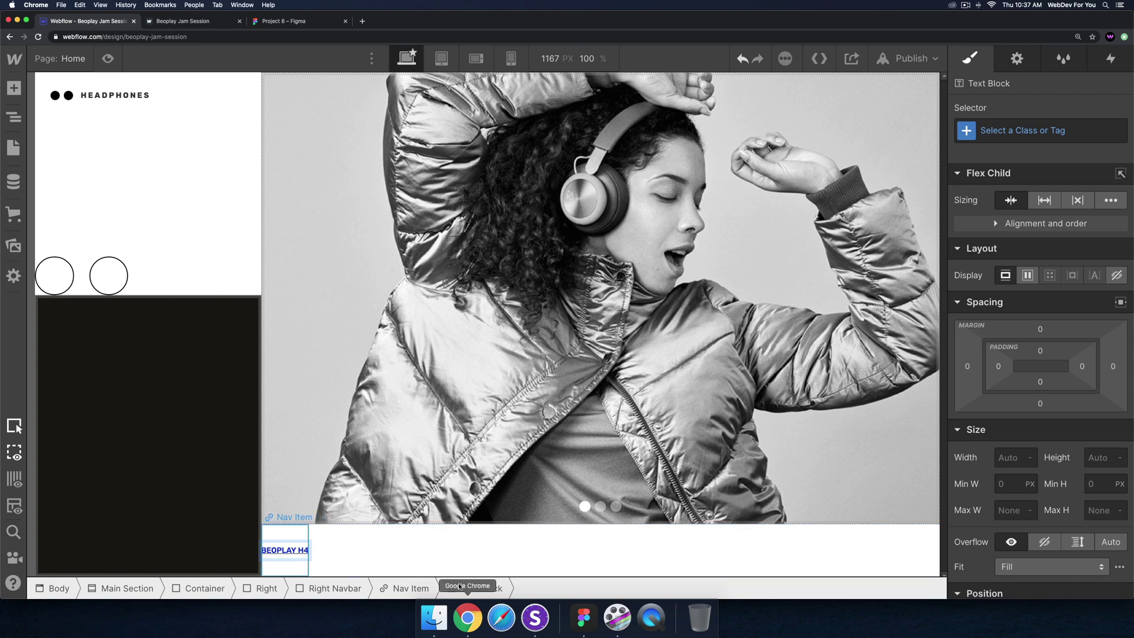
click(330, 552)
click(297, 535)
mouse_move(296, 536)
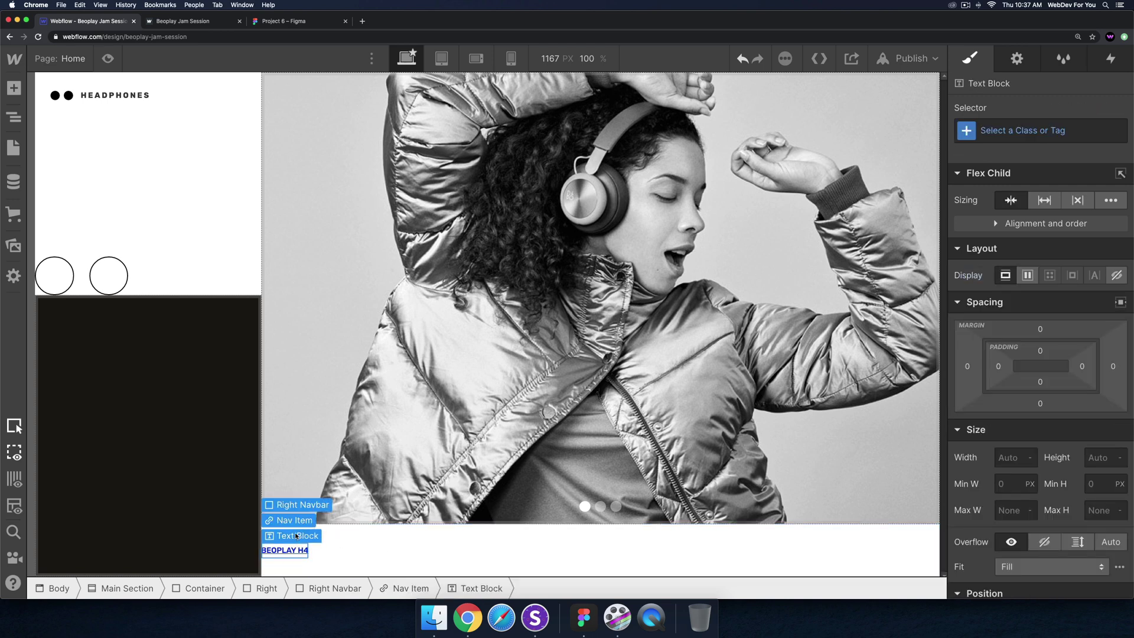
Step: Remove the underline decoration from the Nav Item link block's text
click(291, 569)
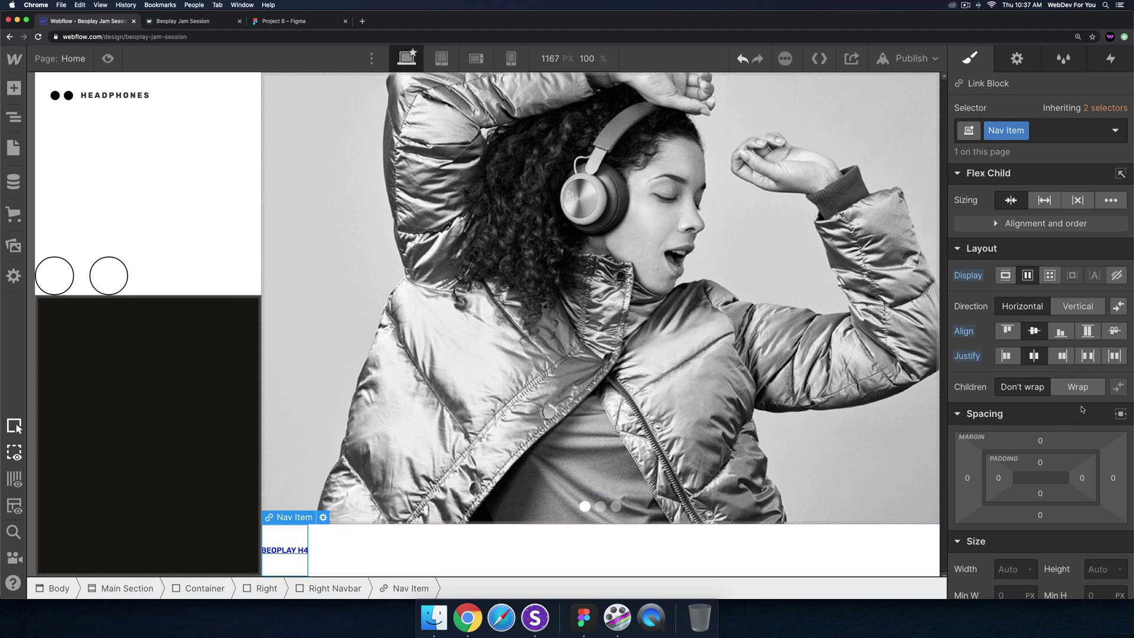
scroll(1081, 410, down, 5)
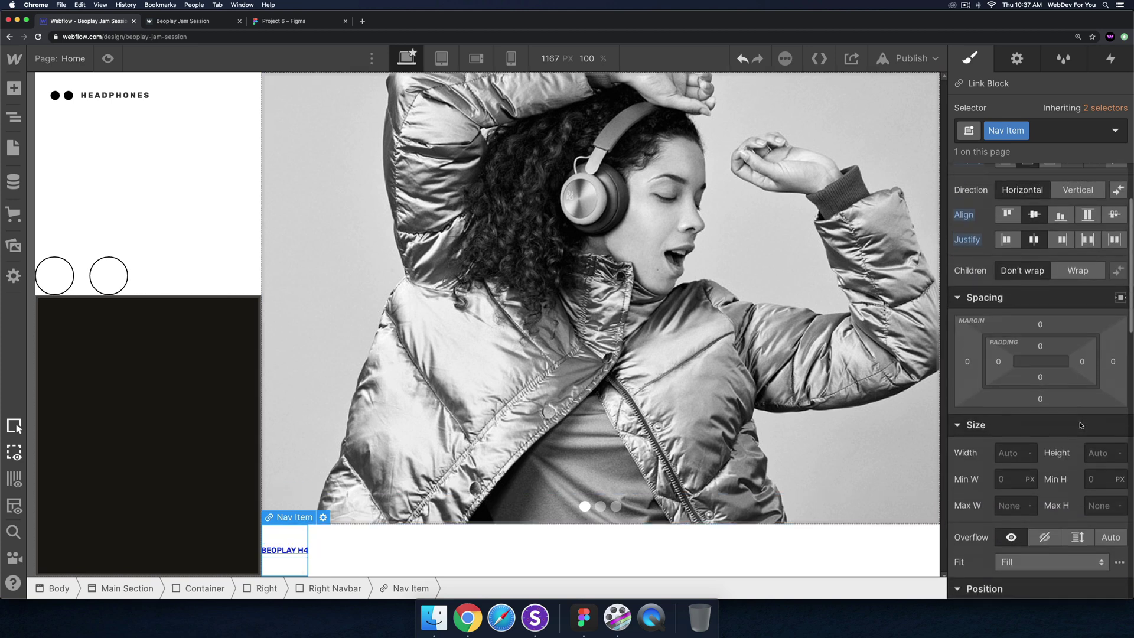
scroll(1080, 425, down, 12)
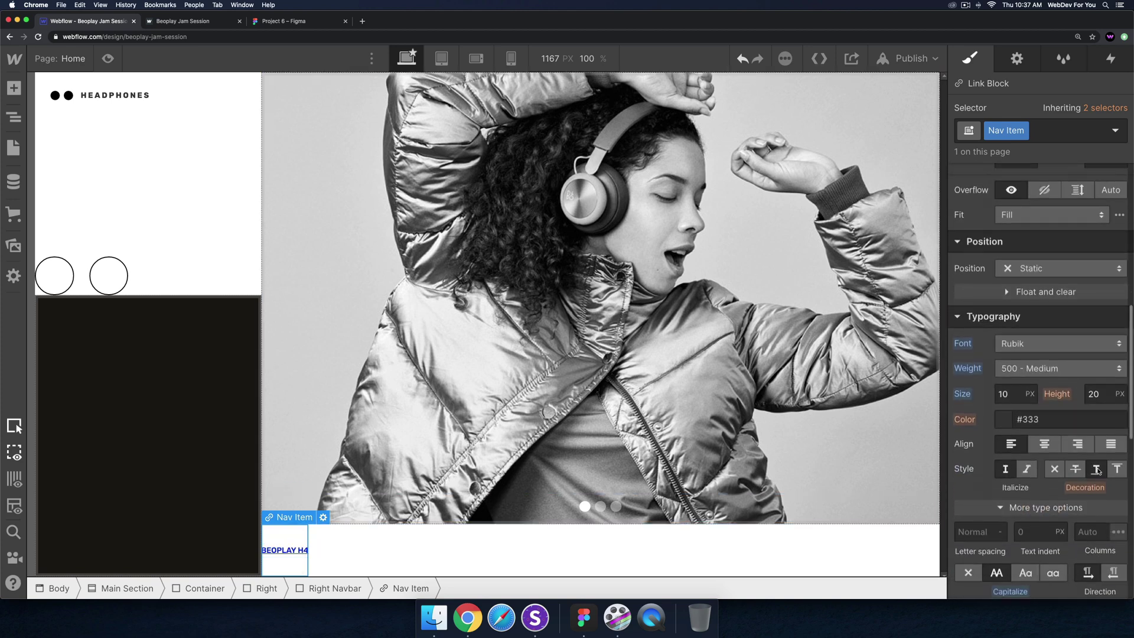
click(1053, 469)
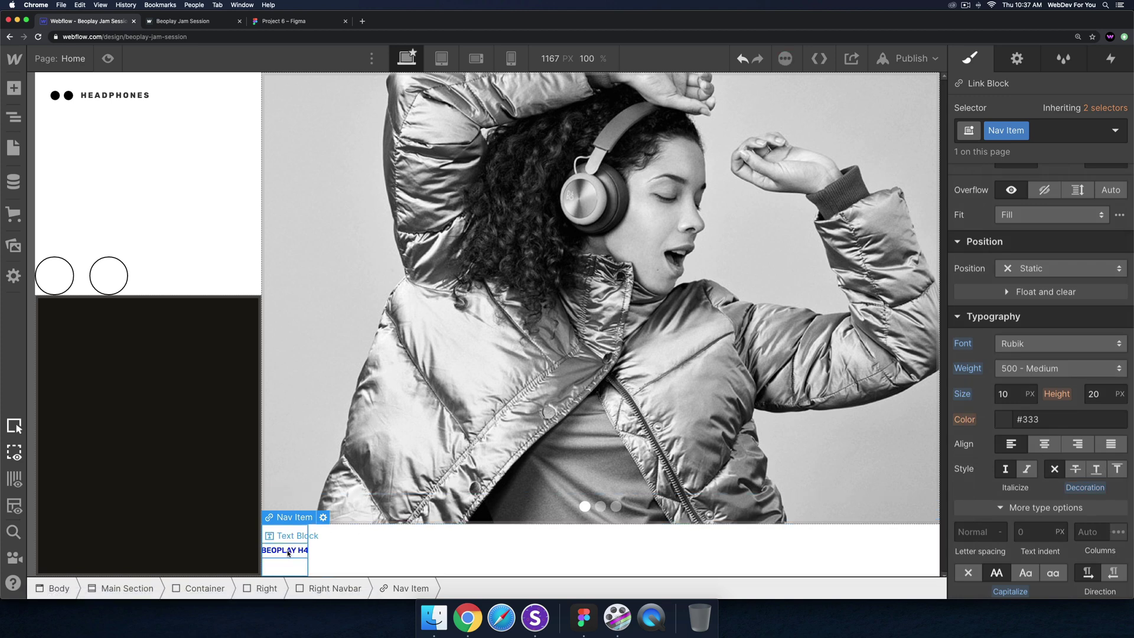
Step: Set the Nav Item link block's text color to #333333
click(1004, 420)
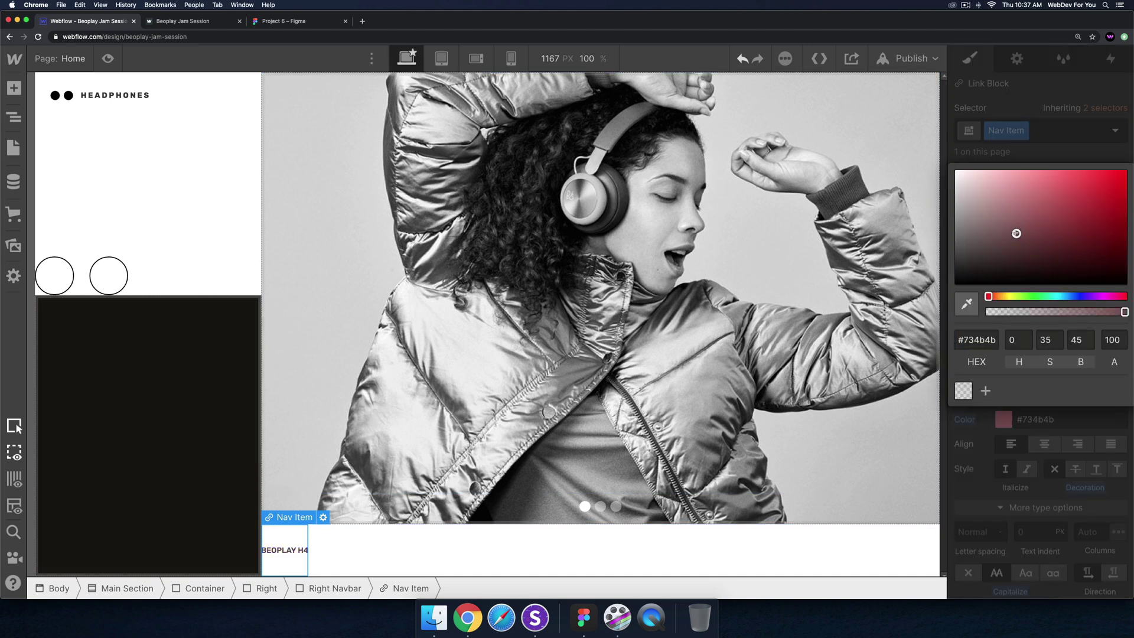
click(973, 340)
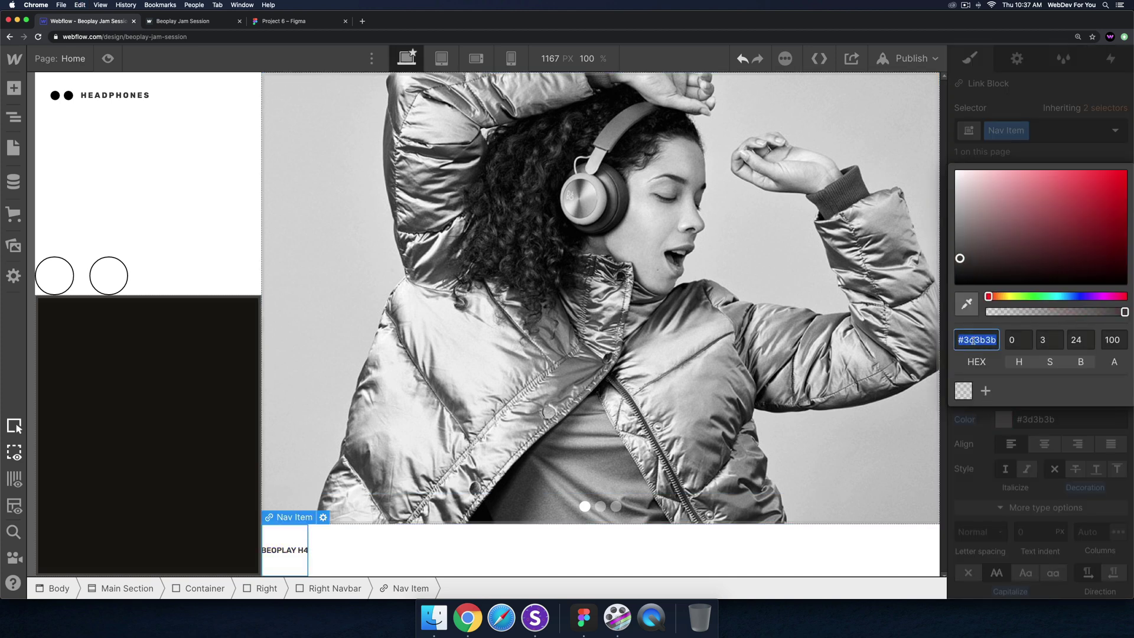
key(BackSpace)
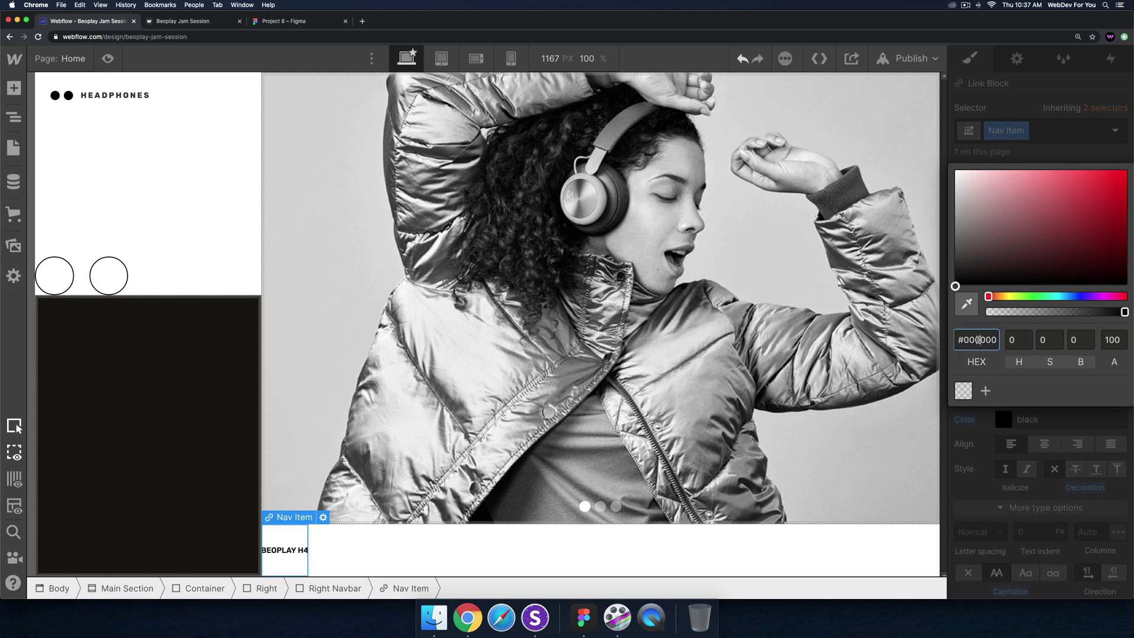
text(333333)
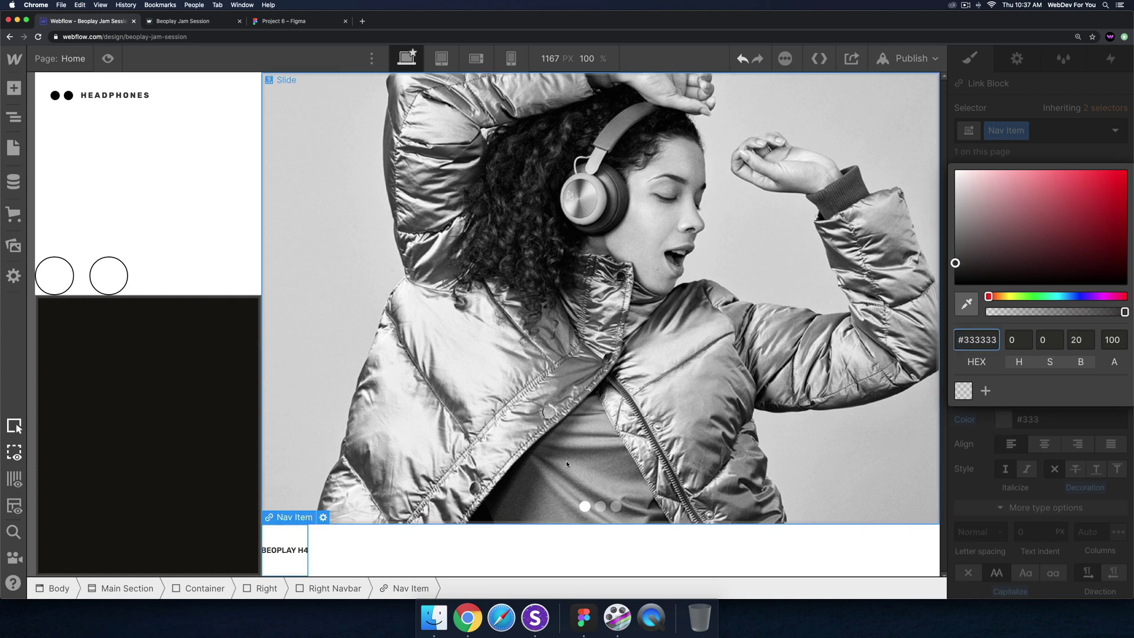
click(336, 546)
click(289, 546)
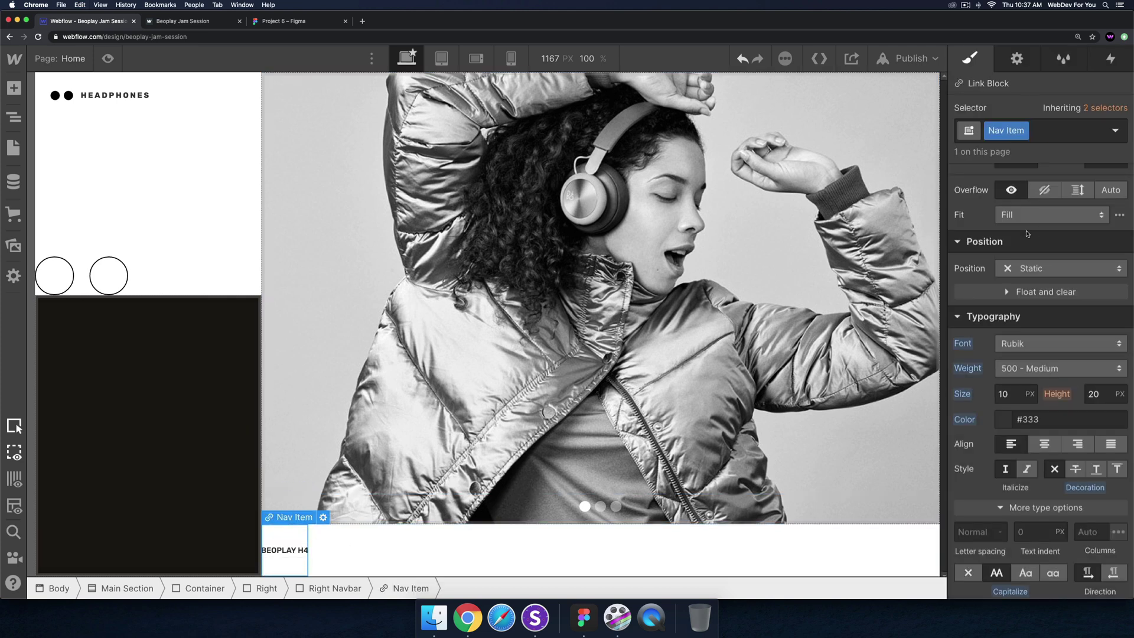
Step: Give the Nav Item 20 px left and right padding and paste four copies of it into the Right Navbar
scroll(1027, 258, up, 10)
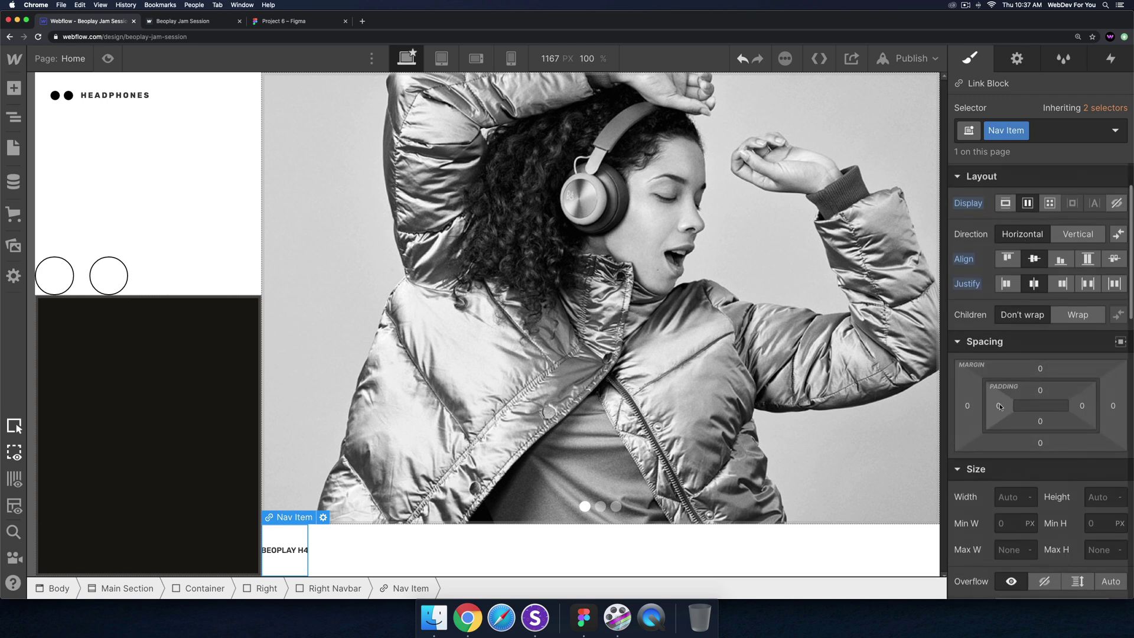
drag(998, 403, 1014, 404)
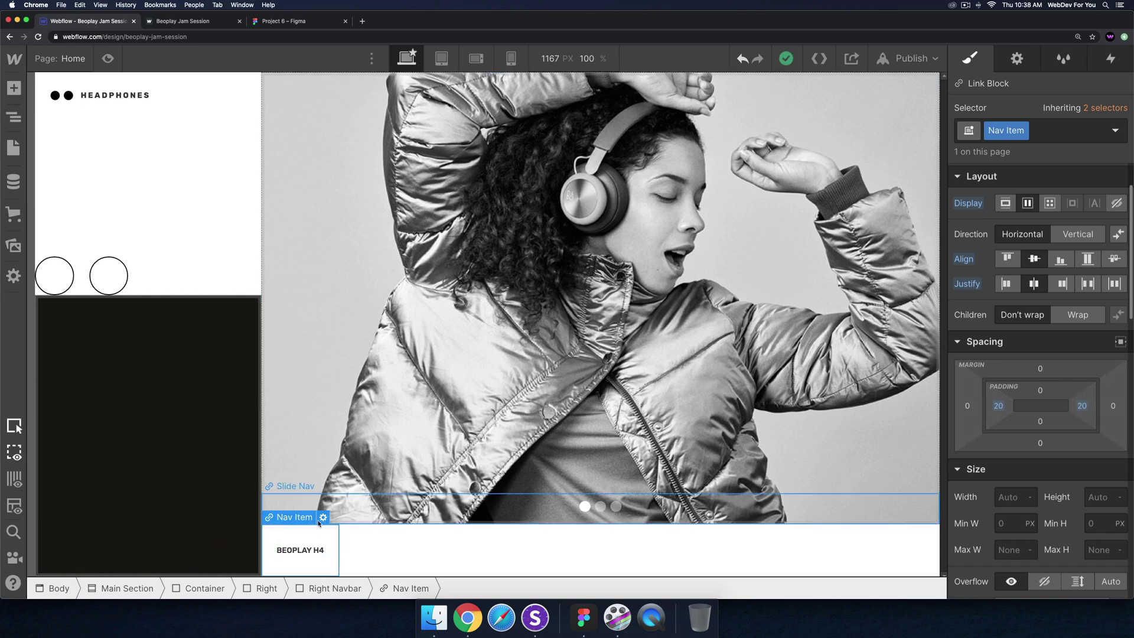
key(super+z)
key(super+v)
key(super+v)
key(super+v)
key(super+v)
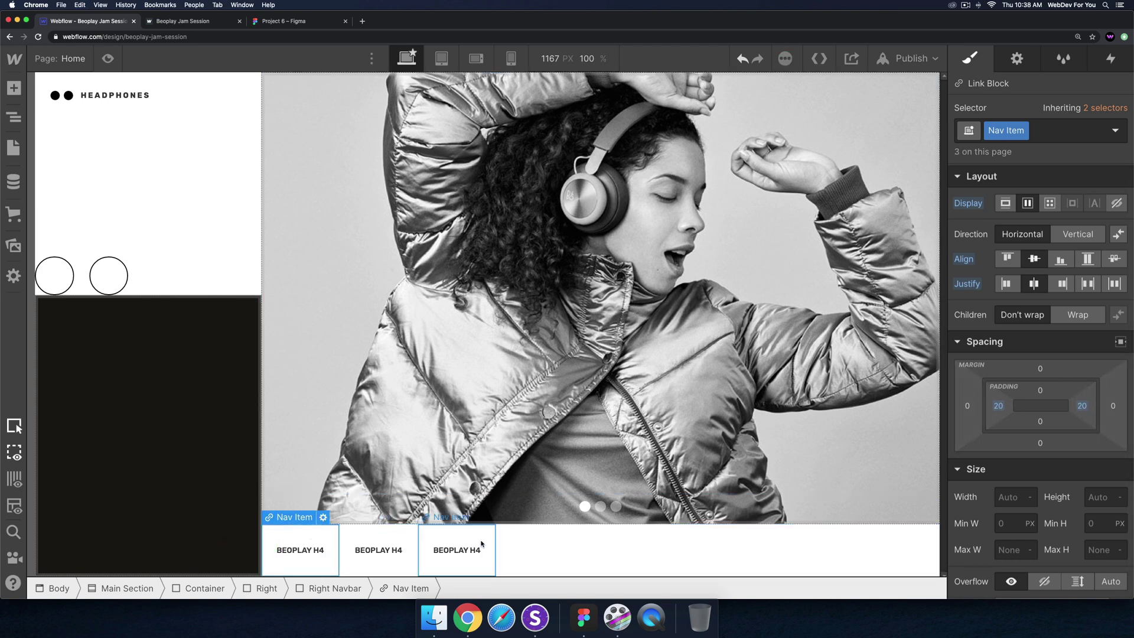
Step: Check the navigation labels in the Figma design and change the second nav item's text to FEATURES
click(284, 22)
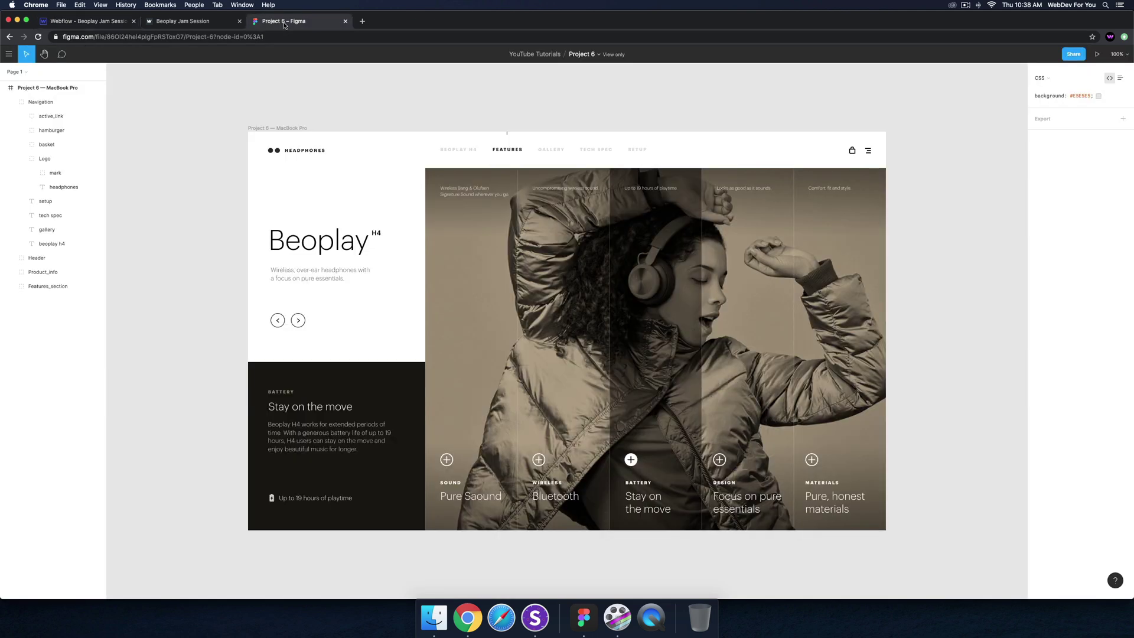
click(88, 21)
double_click(387, 550)
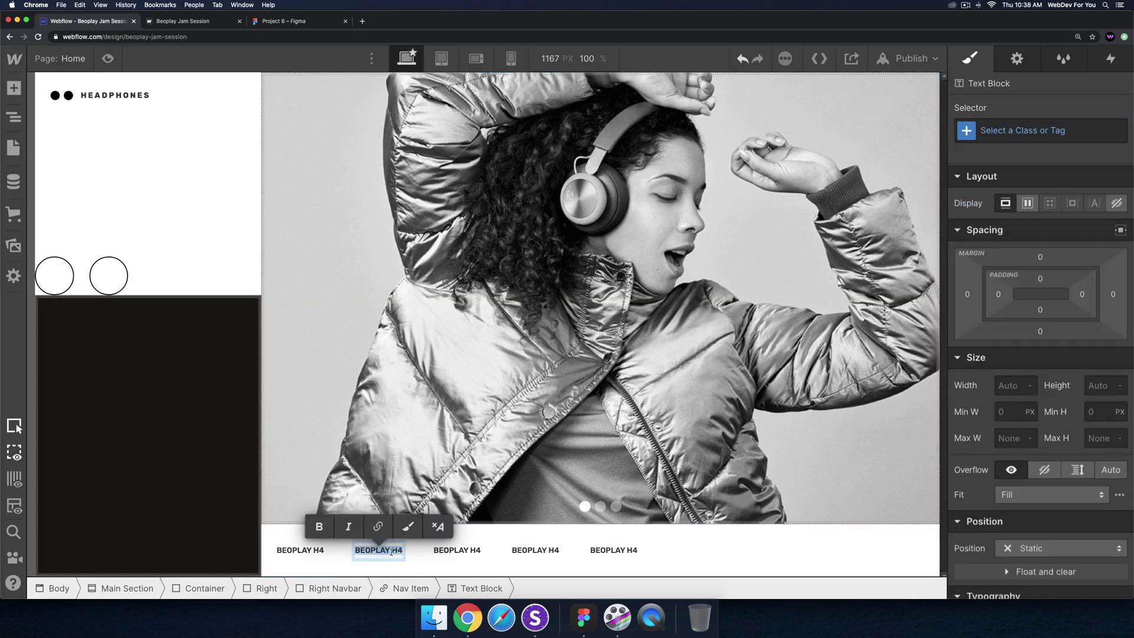
text(FEATYRES)
key(BackSpace)
key(BackSpace)
key(BackSpace)
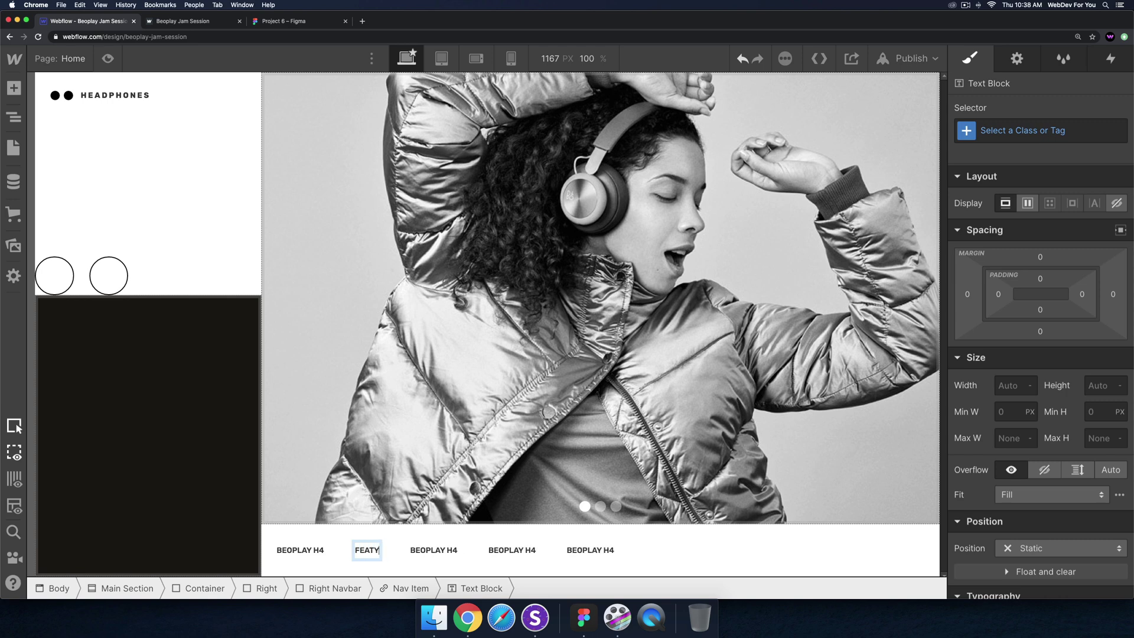
key(BackSpace)
text(URES)
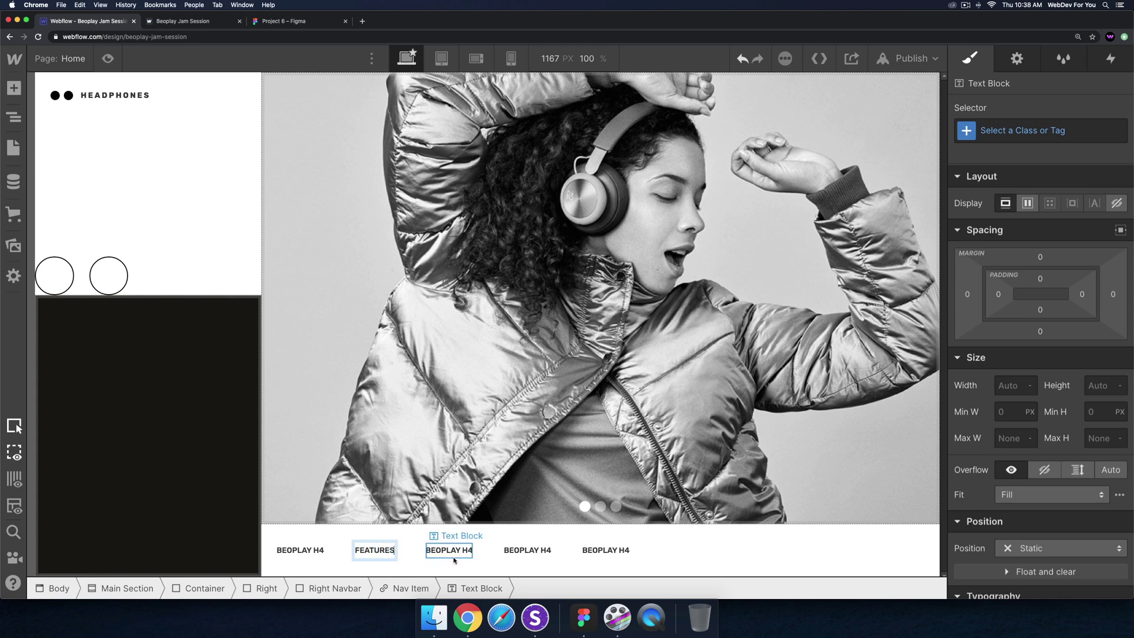
Step: Change the third nav item's text to GALLERY and the fourth one's to TECH SPEC
double_click(458, 549)
text(GALLERY)
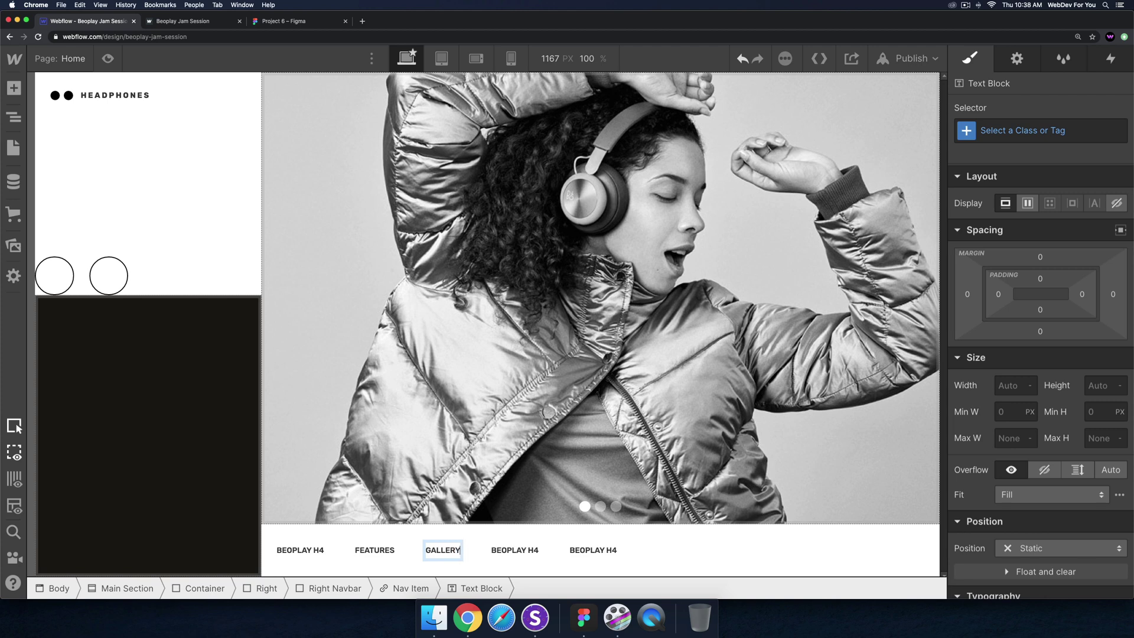
double_click(514, 549)
text(TECH SPEC)
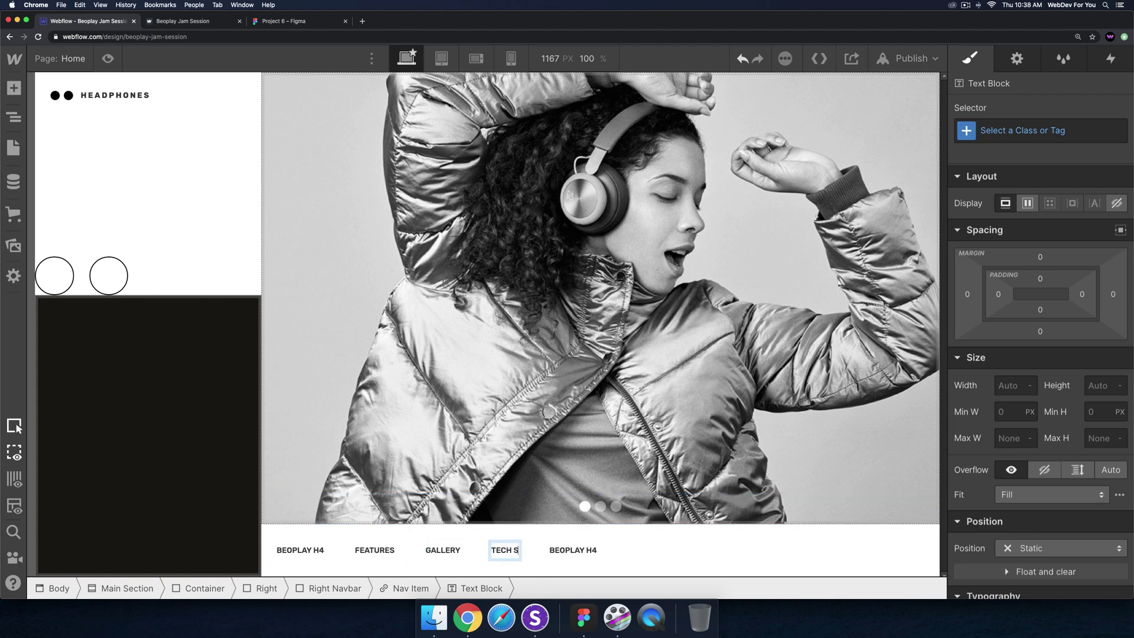
Step: Check the last navigation label in the Figma design and change the fifth nav item's text to SETUP
click(281, 21)
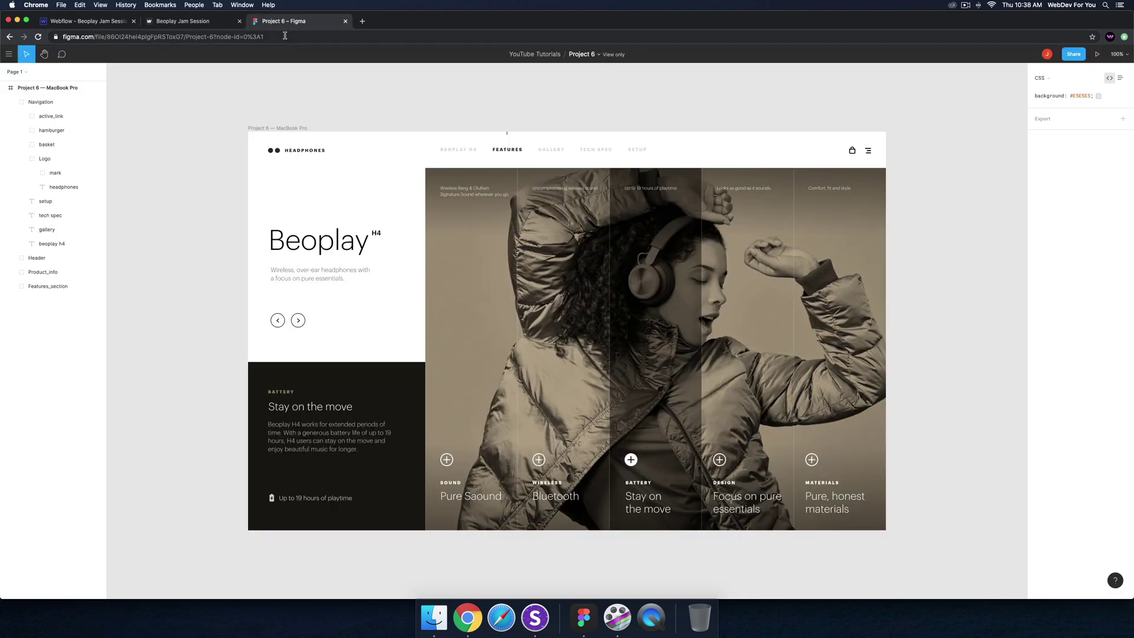
click(121, 21)
double_click(587, 549)
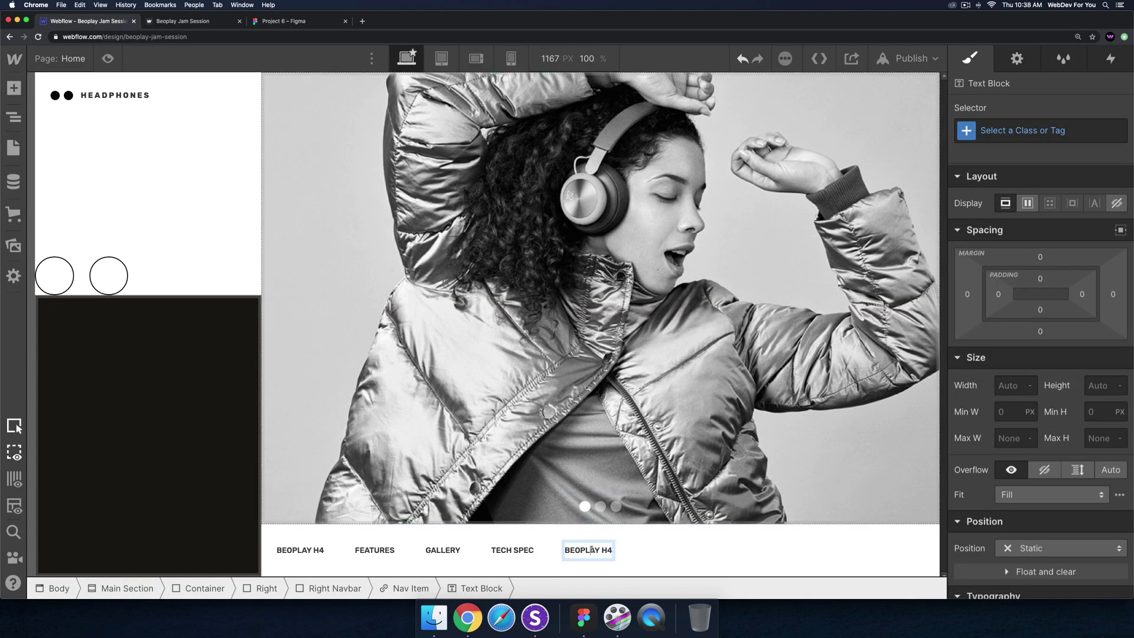
text(SETUP)
key(Escape)
key(Escape)
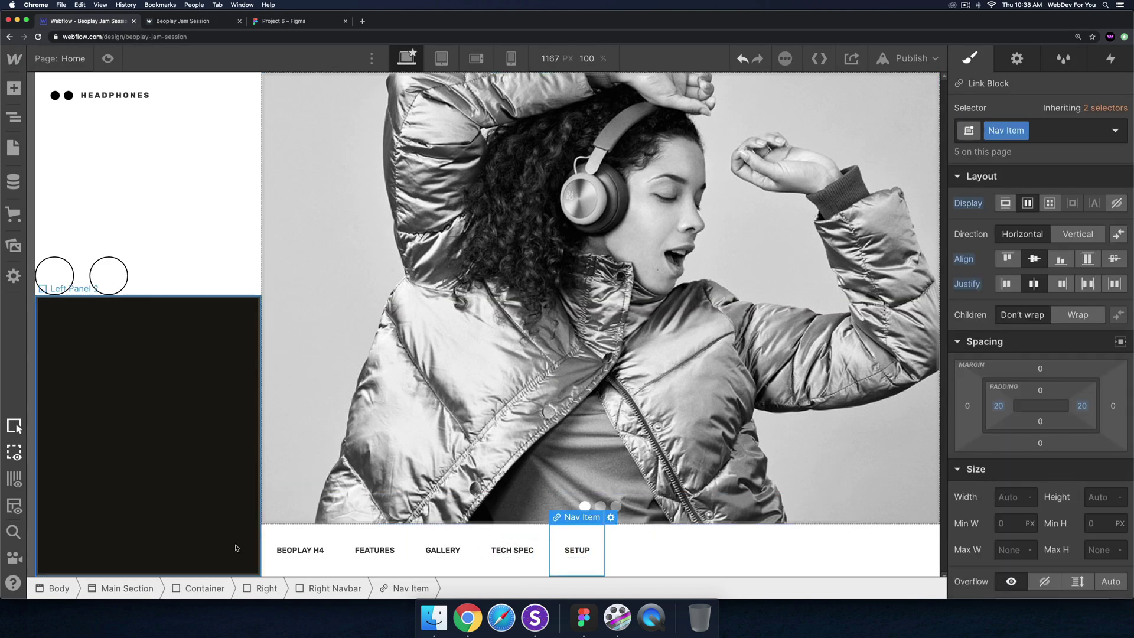
Step: Assign a new class called Nav Item Text to the BEOPLAY H4 text block
click(315, 552)
click(1004, 130)
text(N)
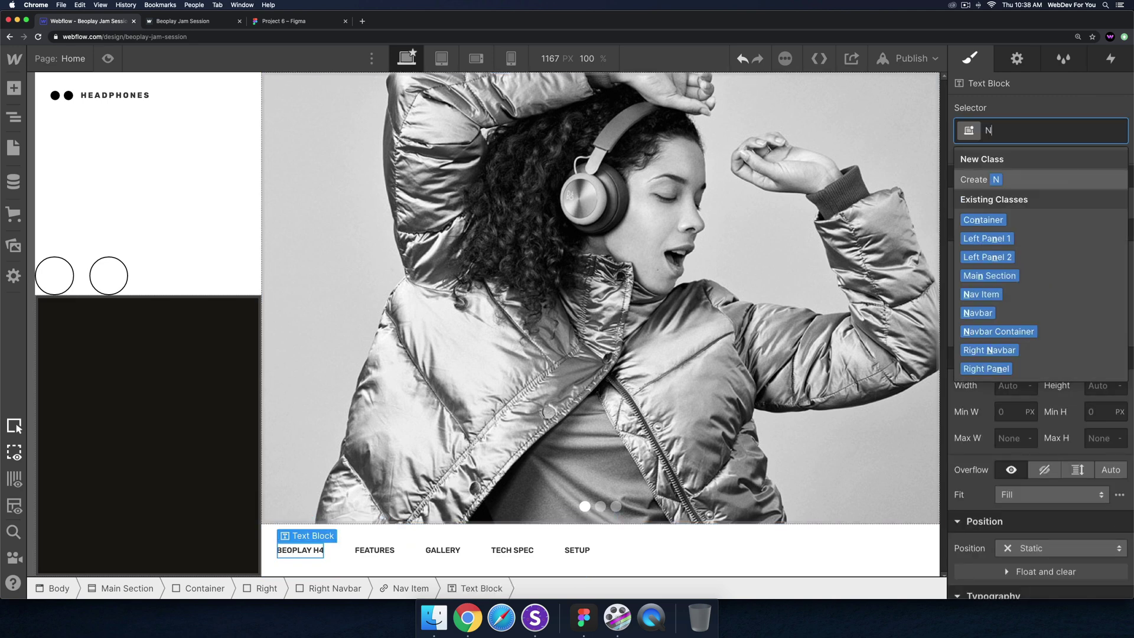
text(av Item Text)
key(Return)
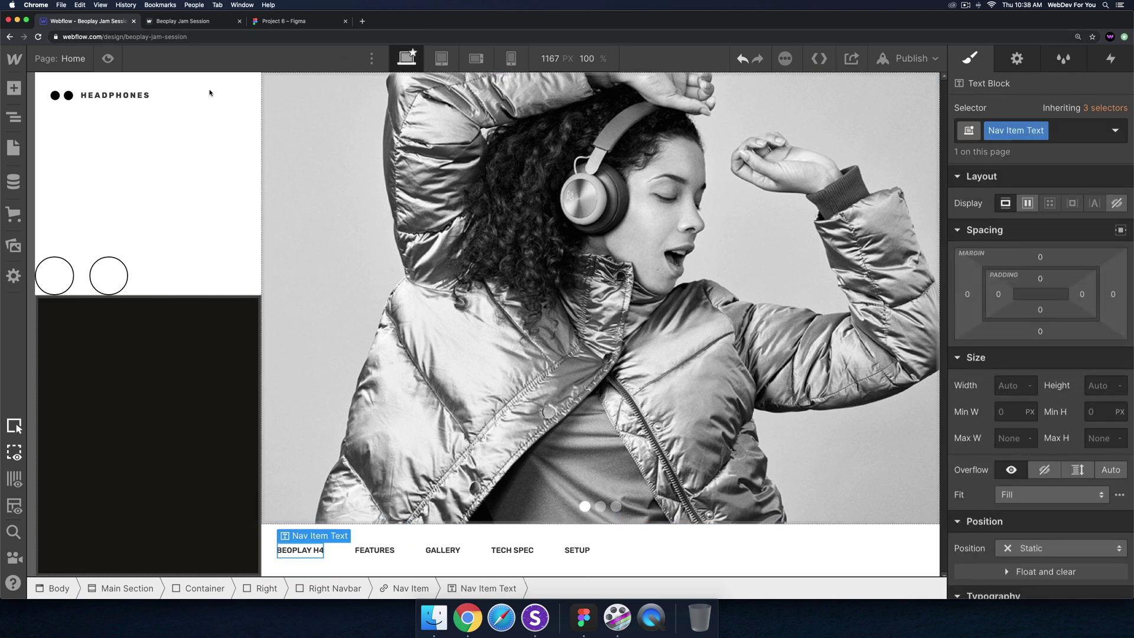
Step: Move the Right Navbar to the start of the Right container, above the Gold Overlay and the slider
click(5, 125)
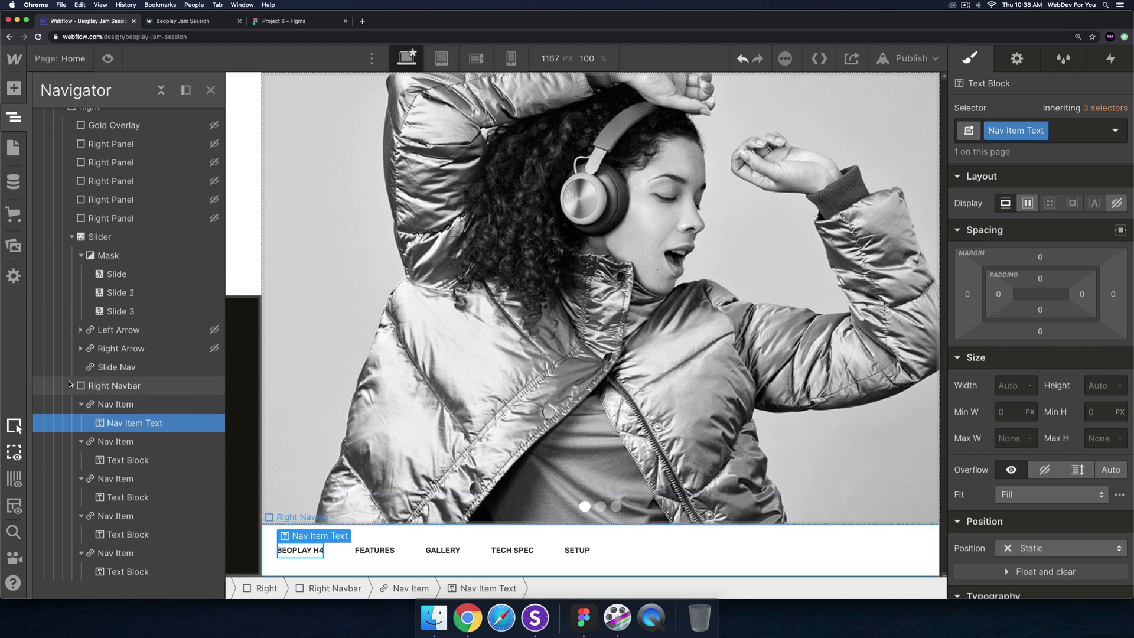
click(72, 385)
click(71, 236)
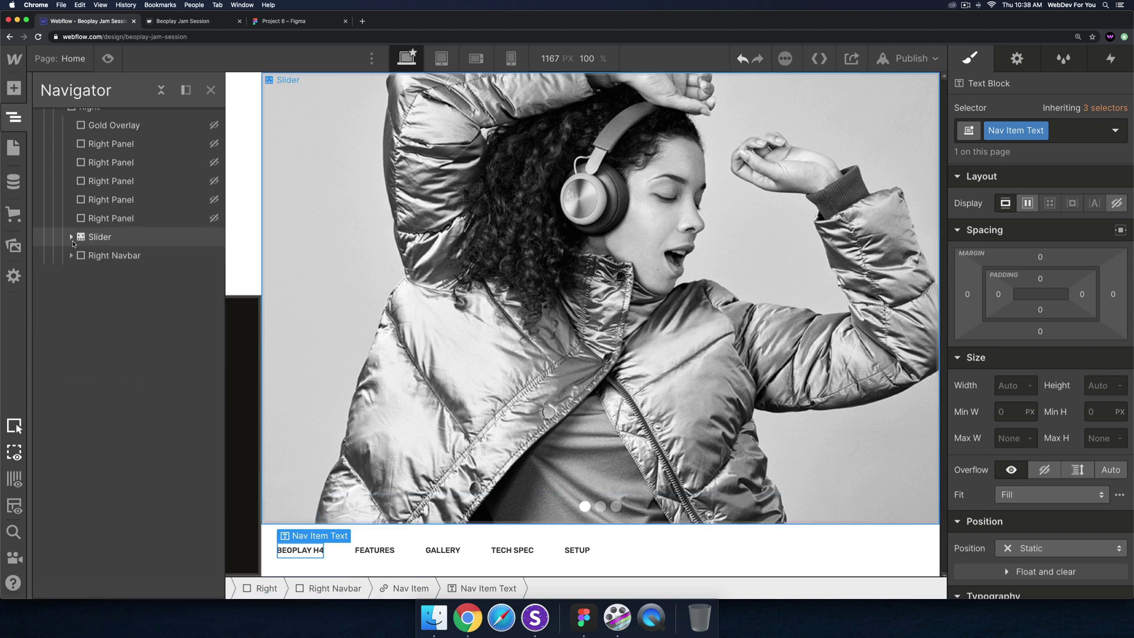
drag(100, 258, 115, 122)
click(330, 147)
Step: Publish the site to its webflow.io domain, view the live page and return to the Webflow Designer
click(910, 58)
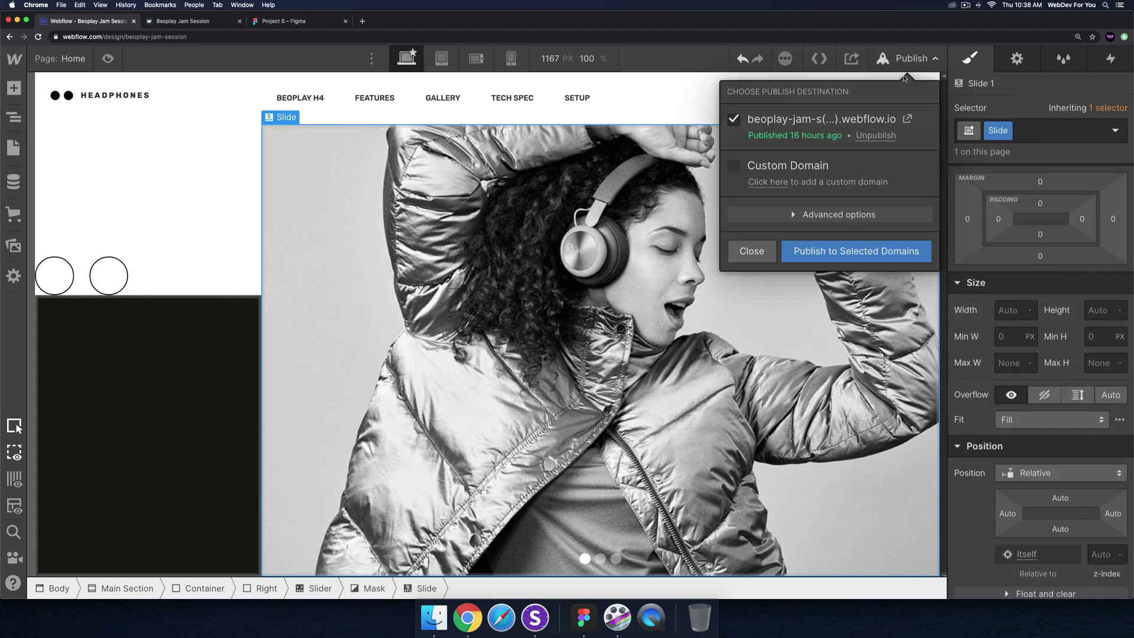
click(864, 245)
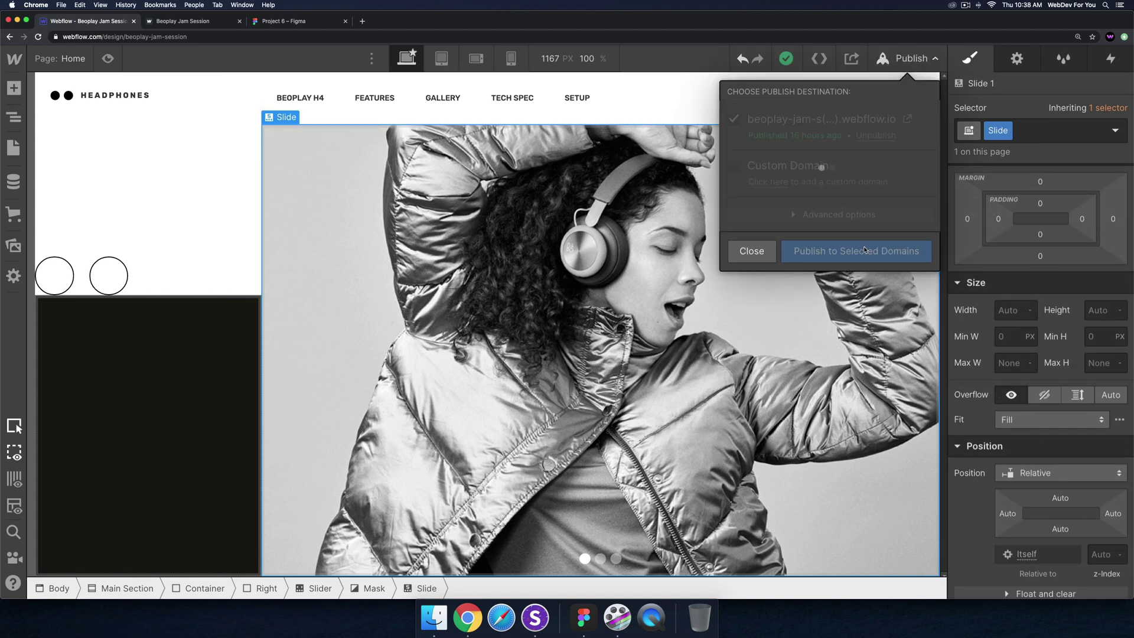
click(907, 120)
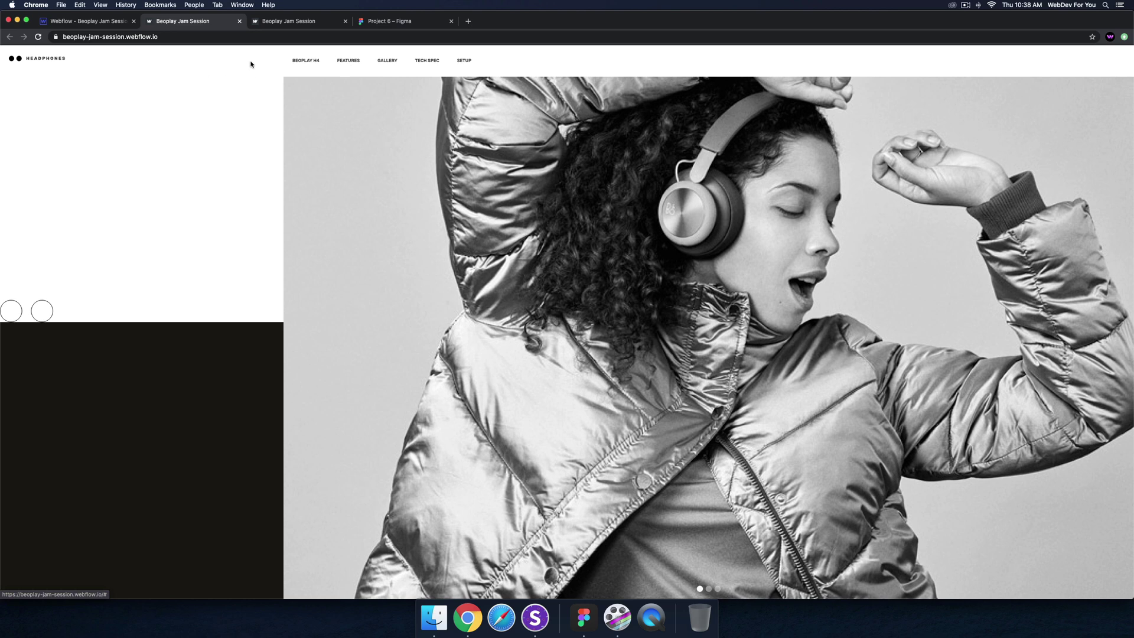
click(83, 22)
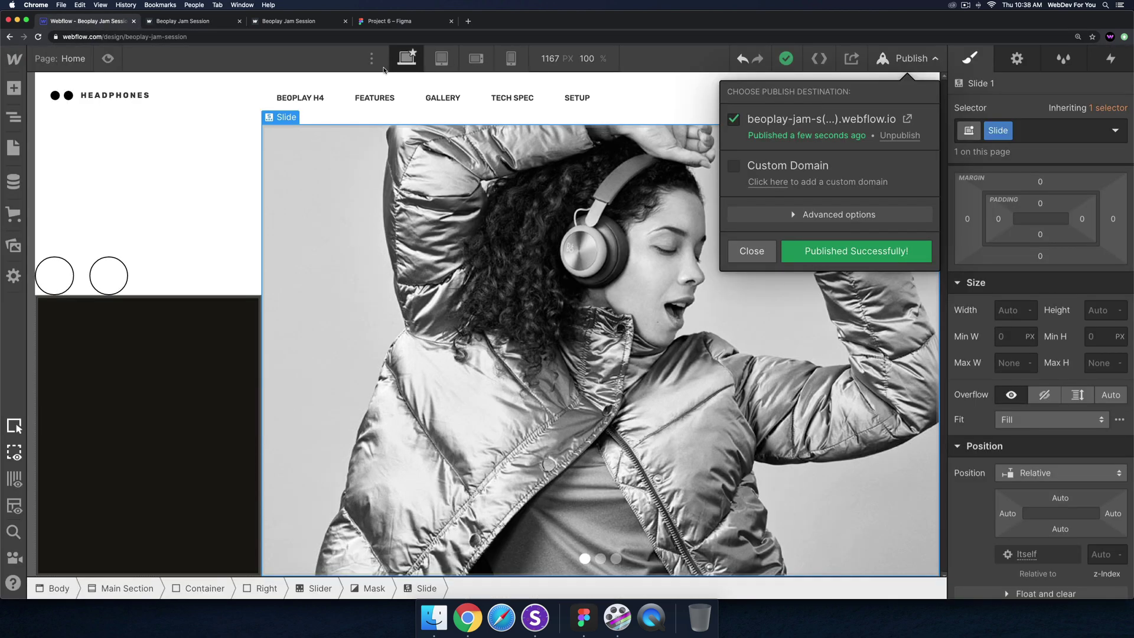
click(371, 59)
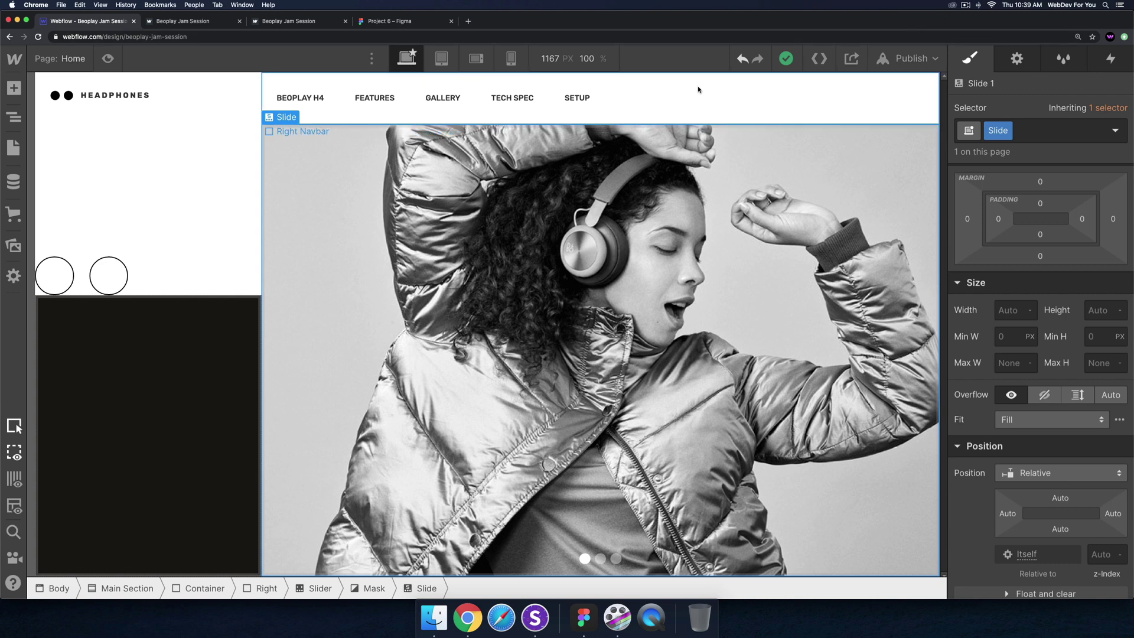
Step: Select Left Panel 1 and examine the corresponding panel in the Figma design
click(135, 274)
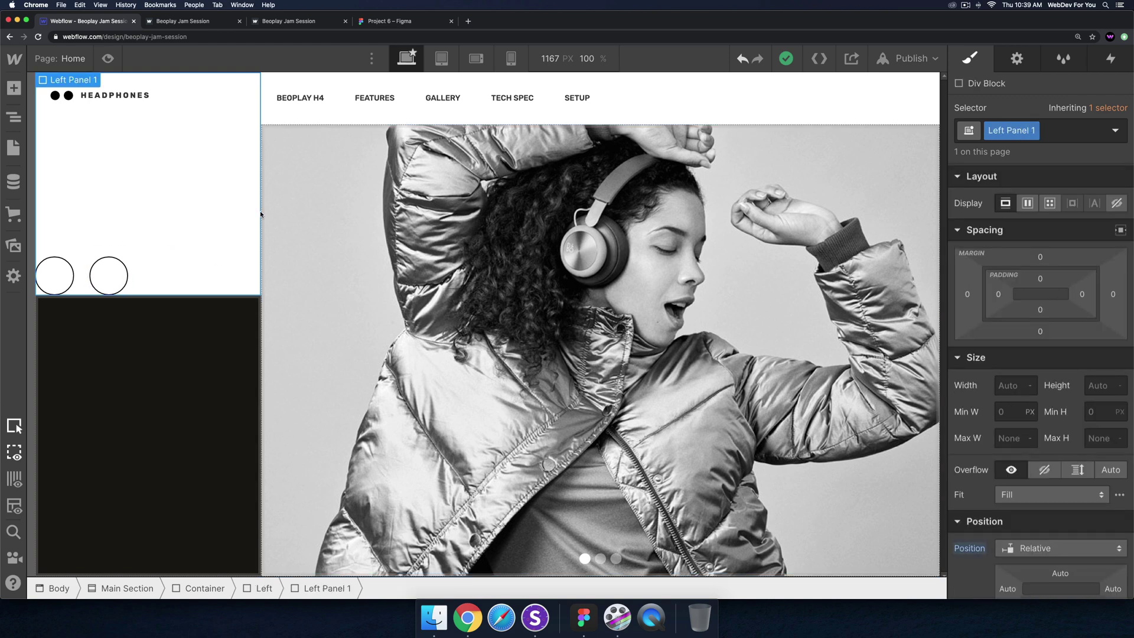
click(420, 23)
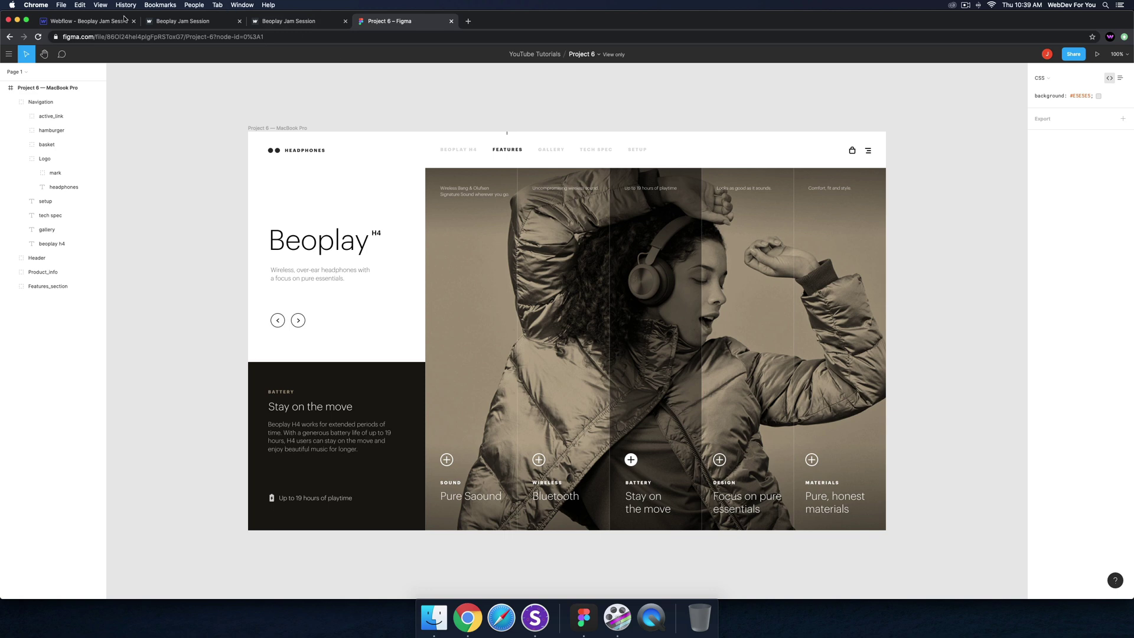
Step: Switch back to the Webflow Designer and set the Gold Overlay's display to block
click(94, 21)
click(13, 117)
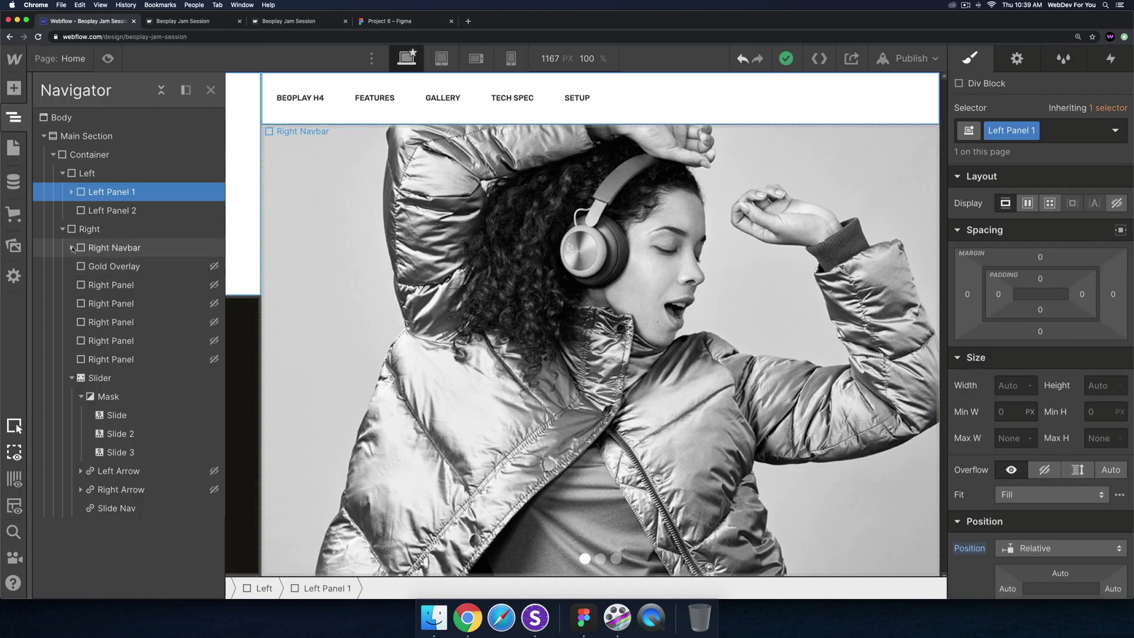
click(72, 378)
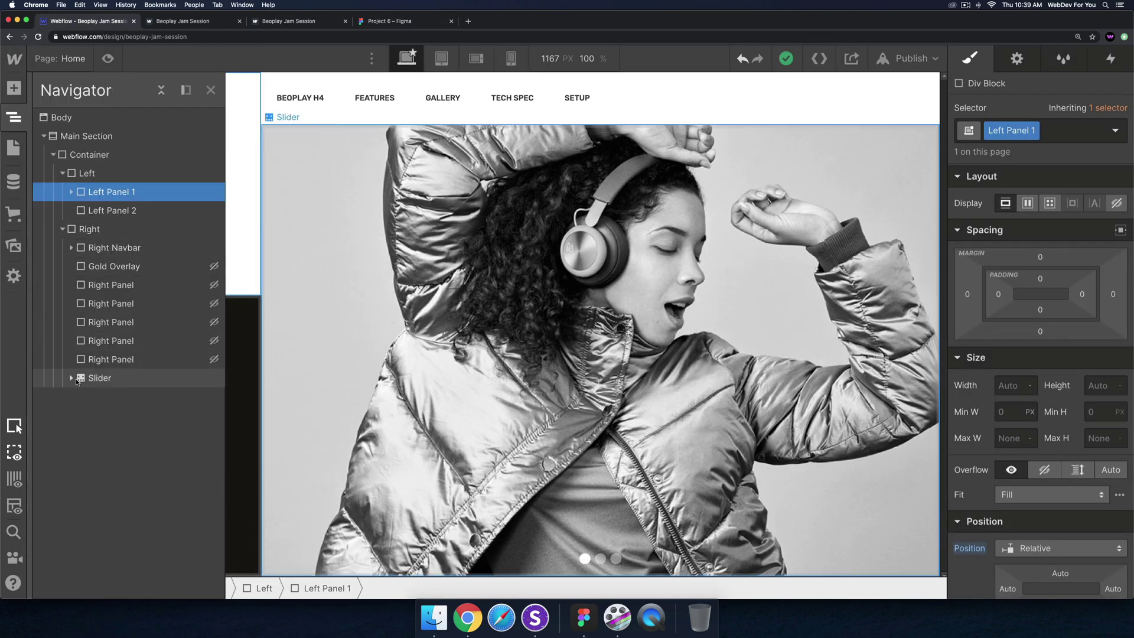
click(112, 266)
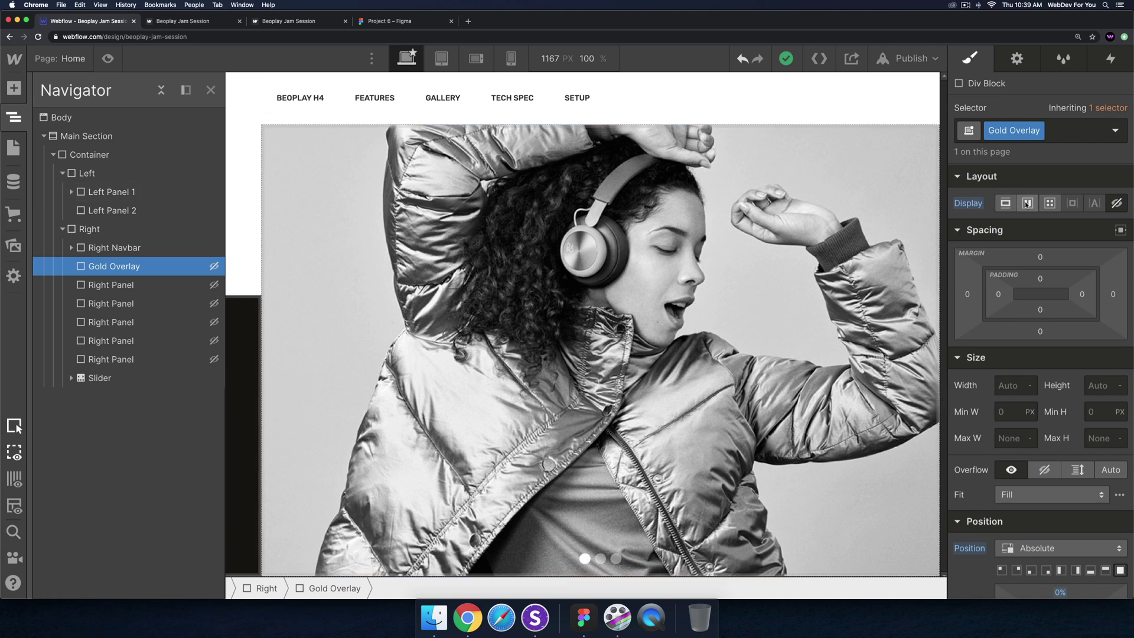
click(1006, 204)
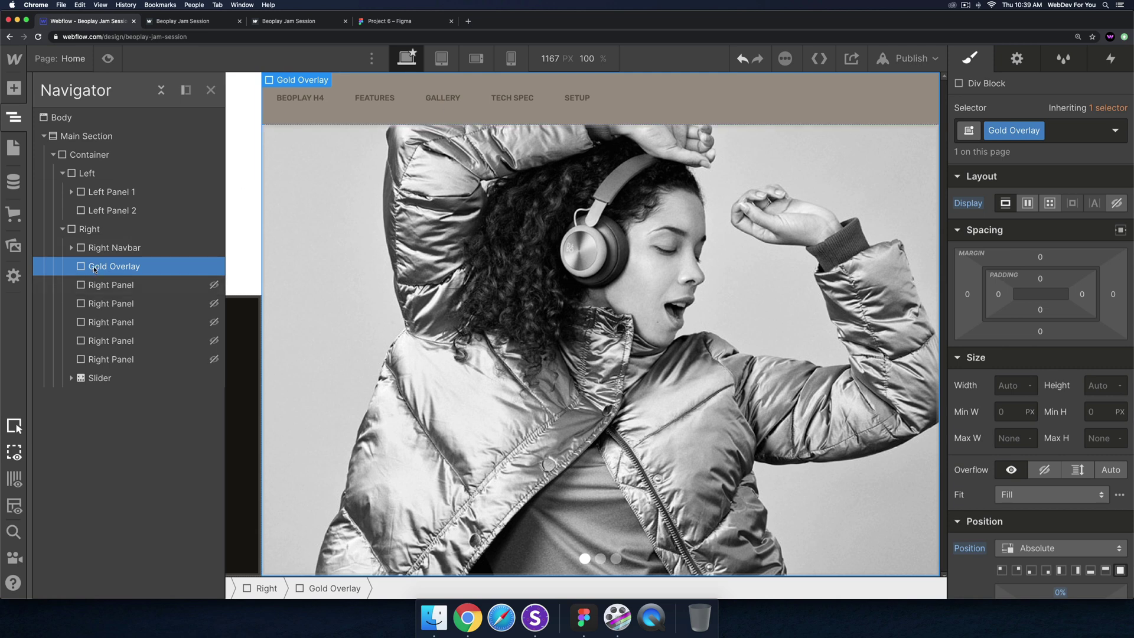
Step: Move the Gold Overlay inside the Slider, above its Mask
mouse_move(76, 269)
mouse_down()
mouse_move(63, 269)
mouse_move(60, 245)
mouse_move(90, 269)
mouse_up()
click(89, 229)
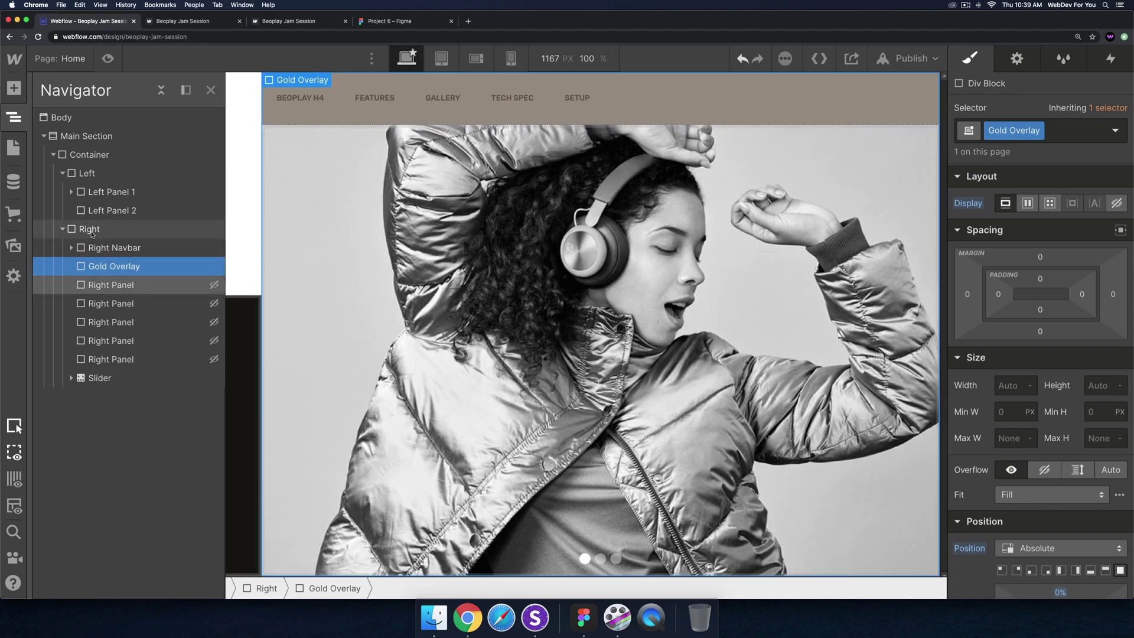
scroll(958, 327, down, 6)
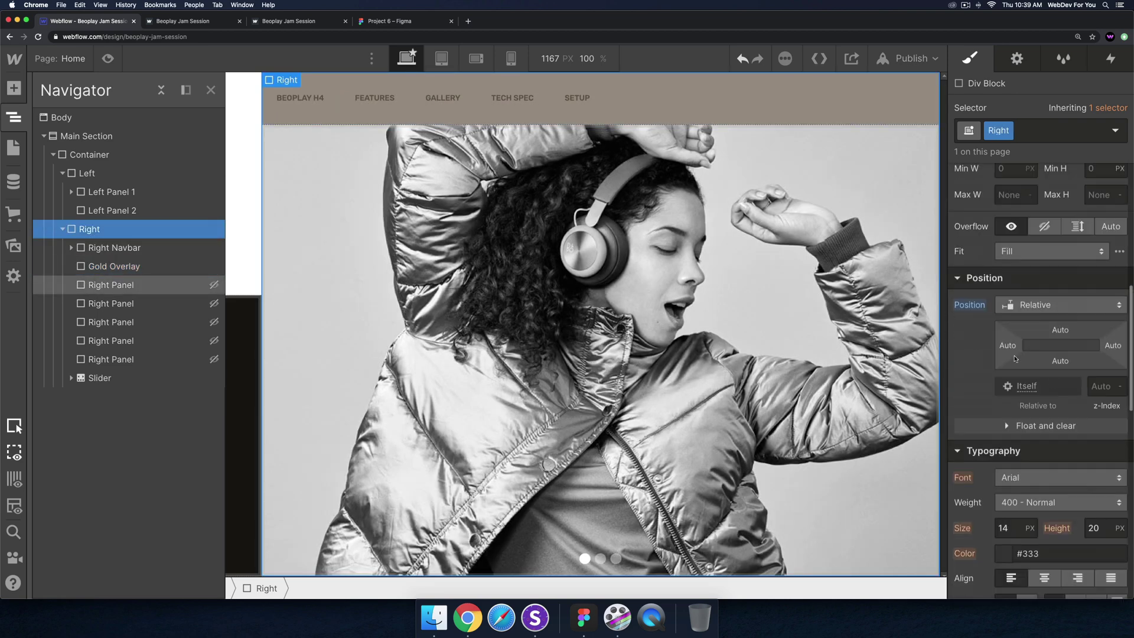
click(125, 267)
click(126, 284)
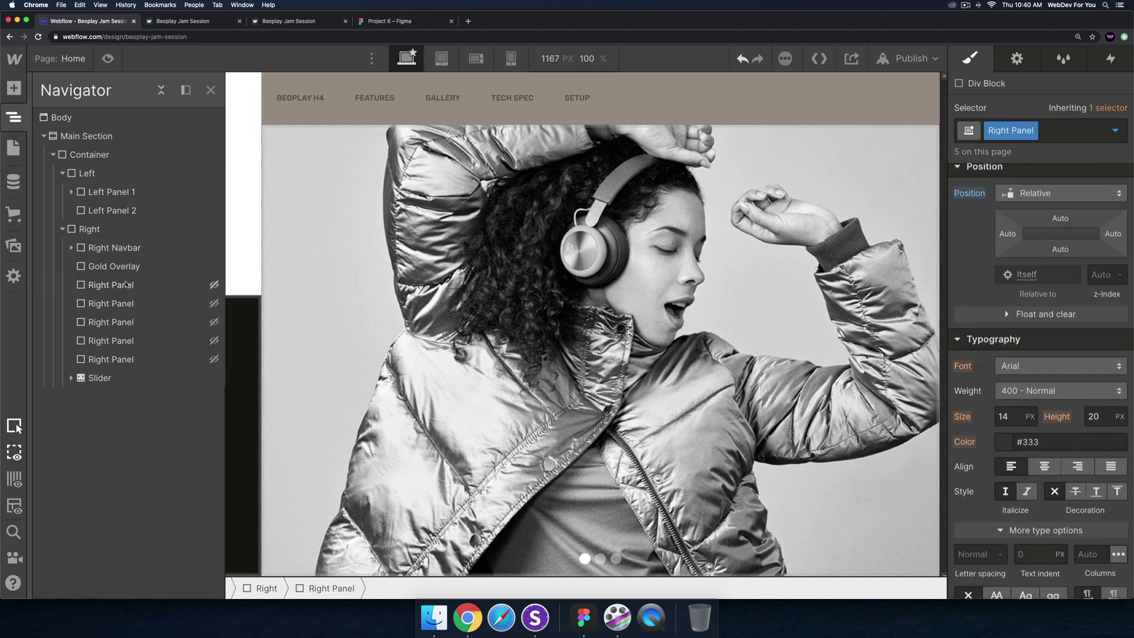
click(113, 266)
click(126, 251)
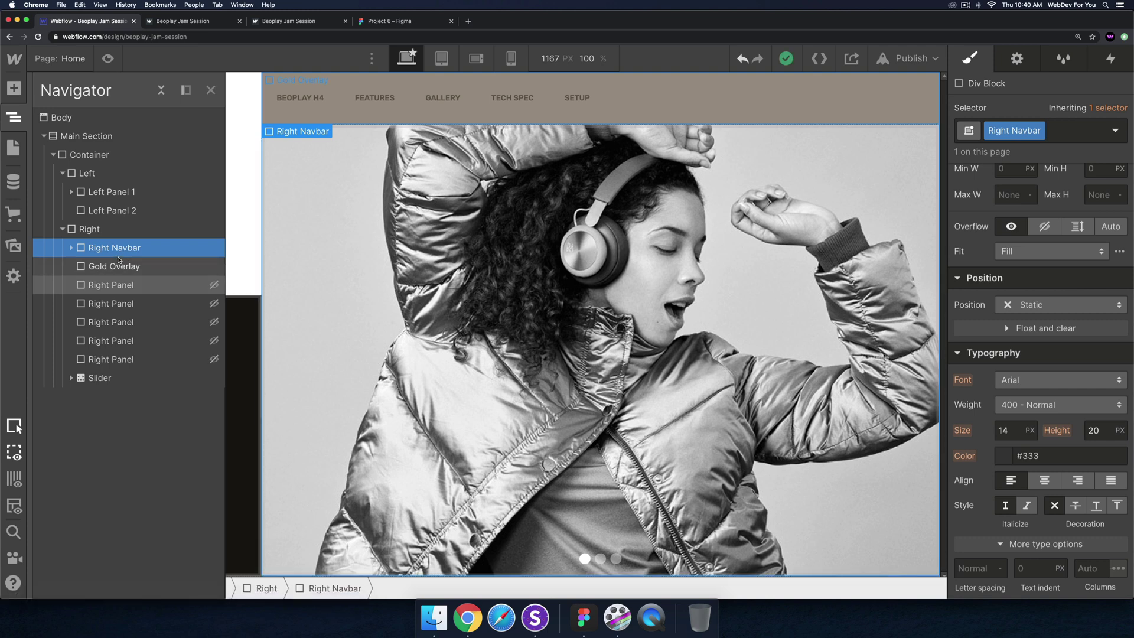
click(72, 378)
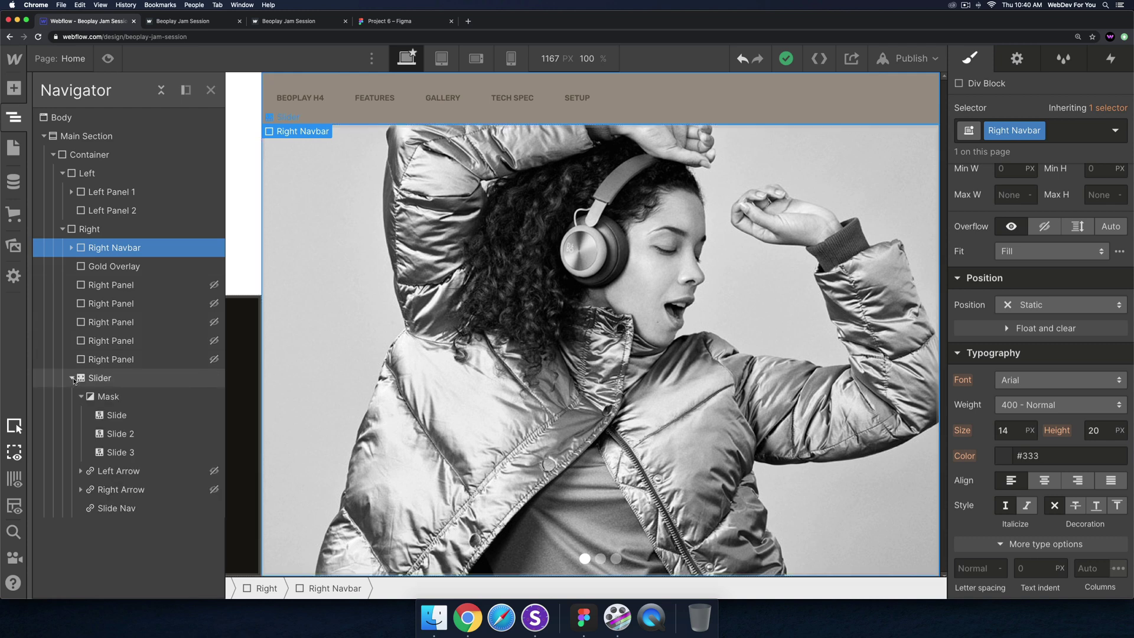
click(109, 270)
drag(113, 268, 113, 382)
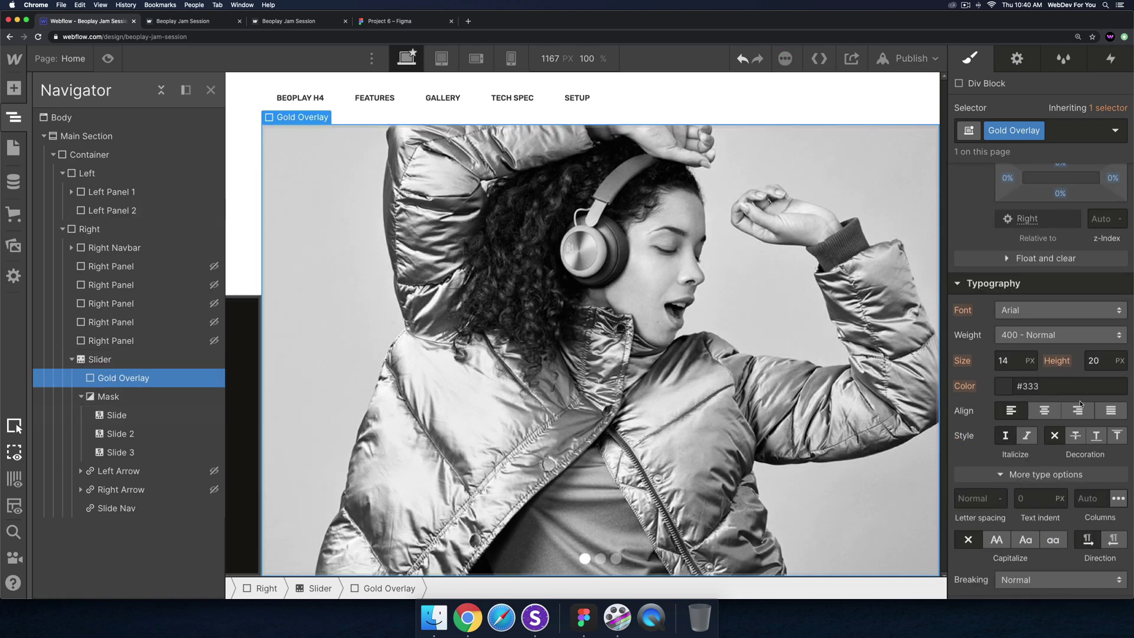
Step: Keep the Gold Overlay's position absolute and set its z-index to 99
scroll(1082, 417, down, 5)
scroll(1082, 417, up, 5)
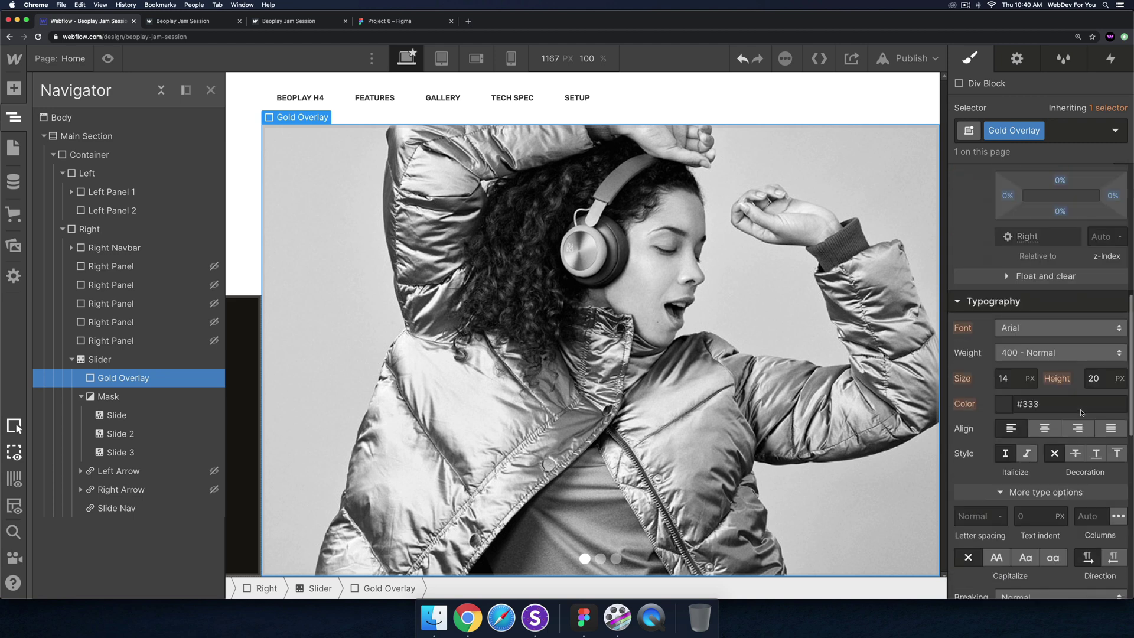
scroll(1077, 400, down, 5)
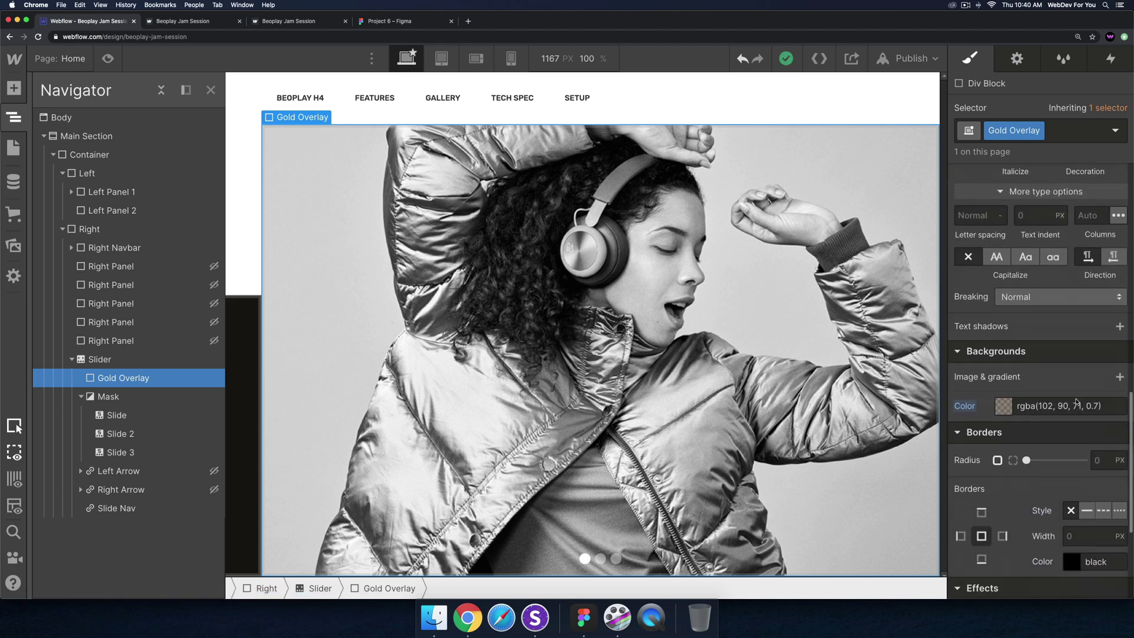
scroll(1076, 401, up, 8)
scroll(1076, 401, down, 1)
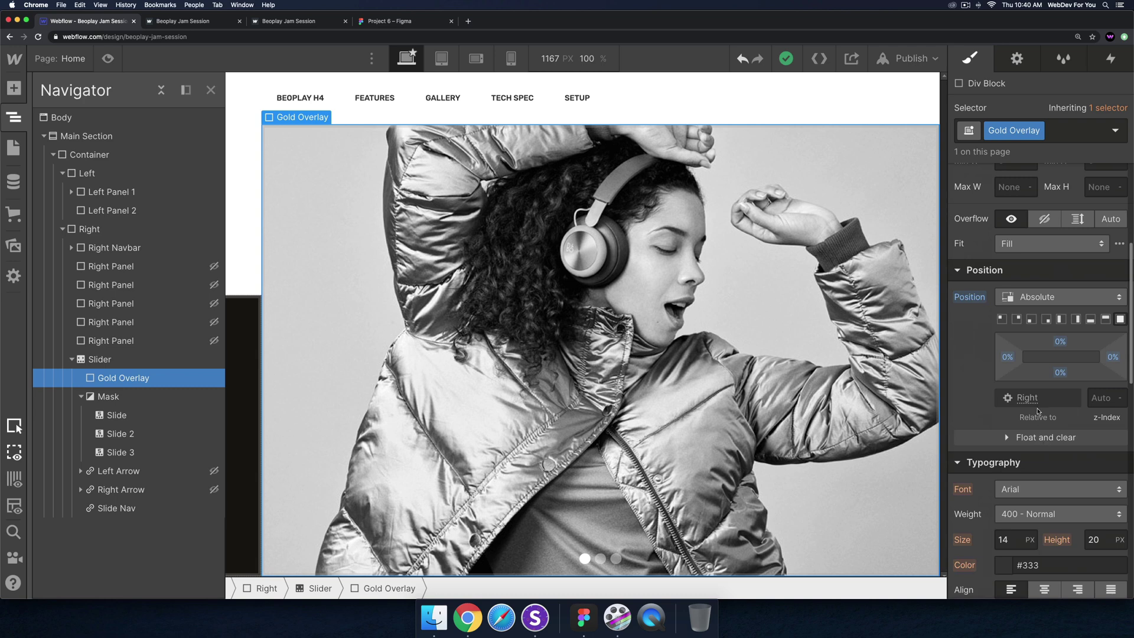
click(1046, 299)
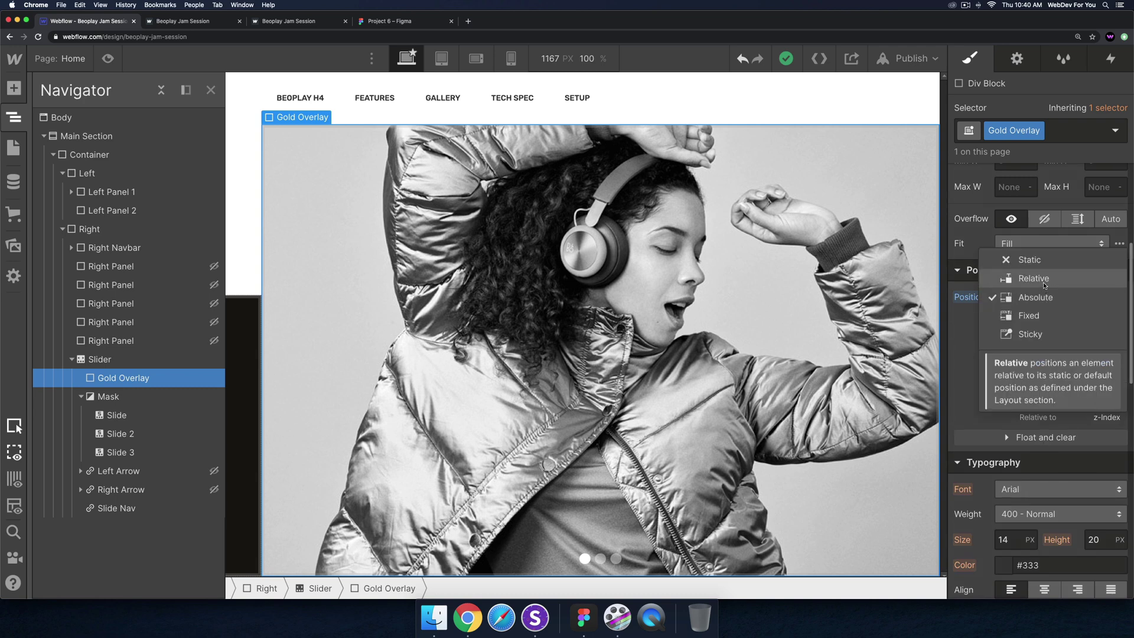
click(1043, 282)
click(1036, 303)
click(1035, 315)
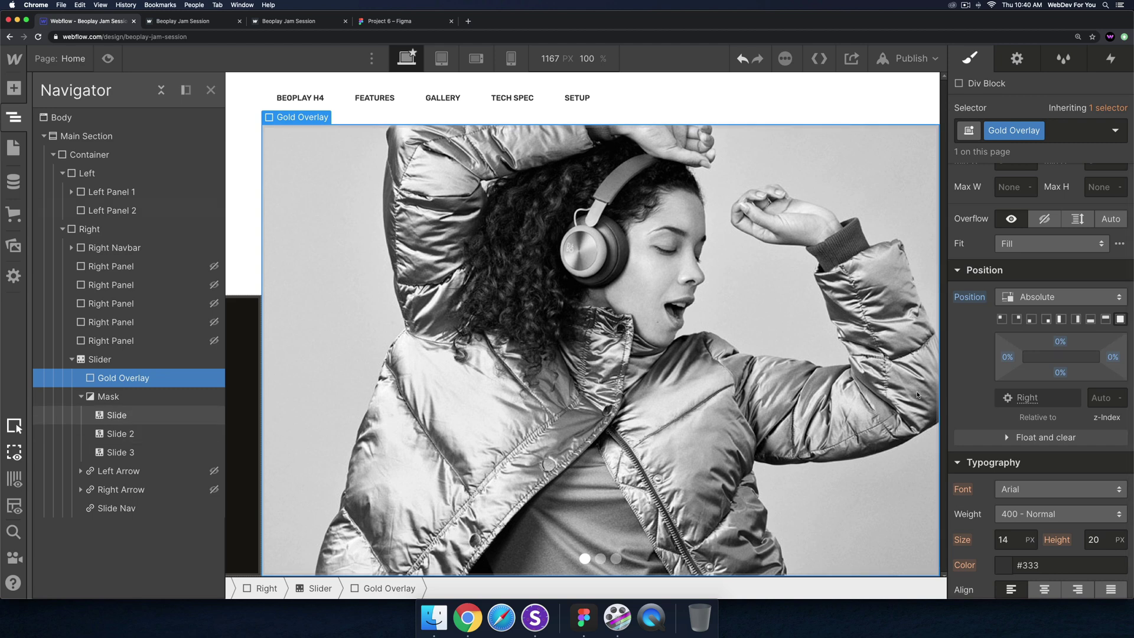
click(1100, 398)
text(99)
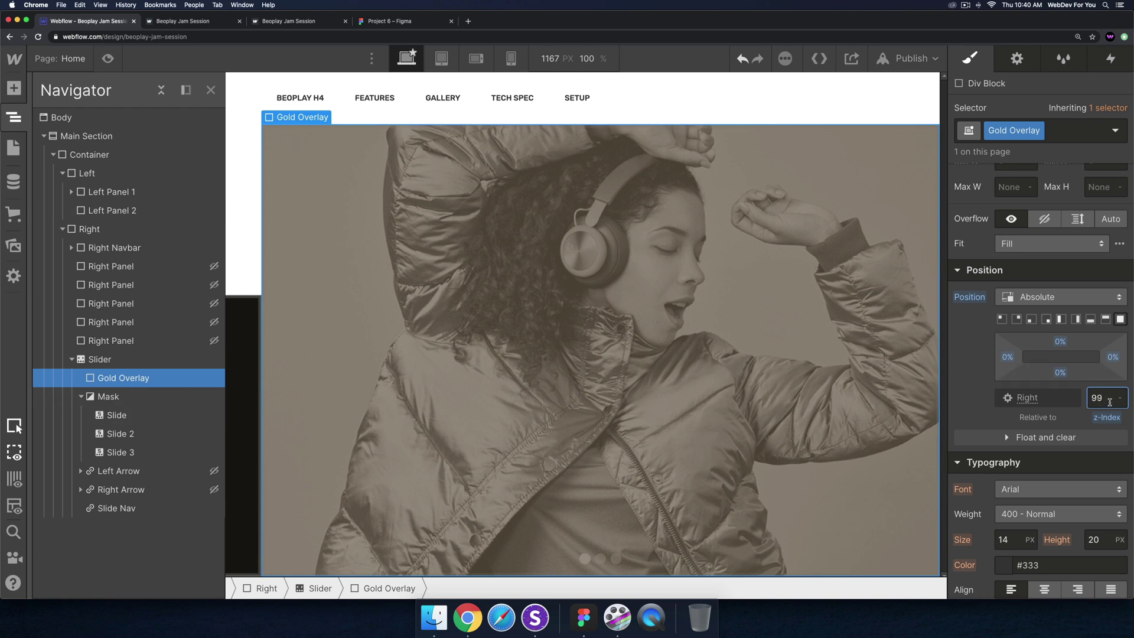
Step: Collapse the slider's Mask and set the Right Panel class's display to block
click(81, 397)
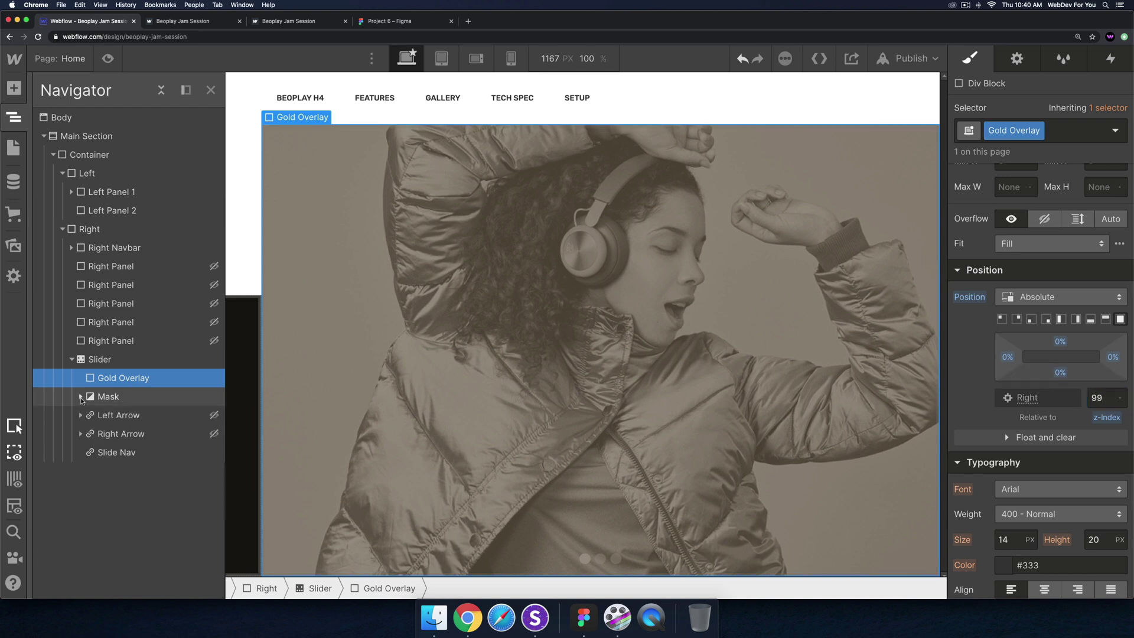
click(111, 267)
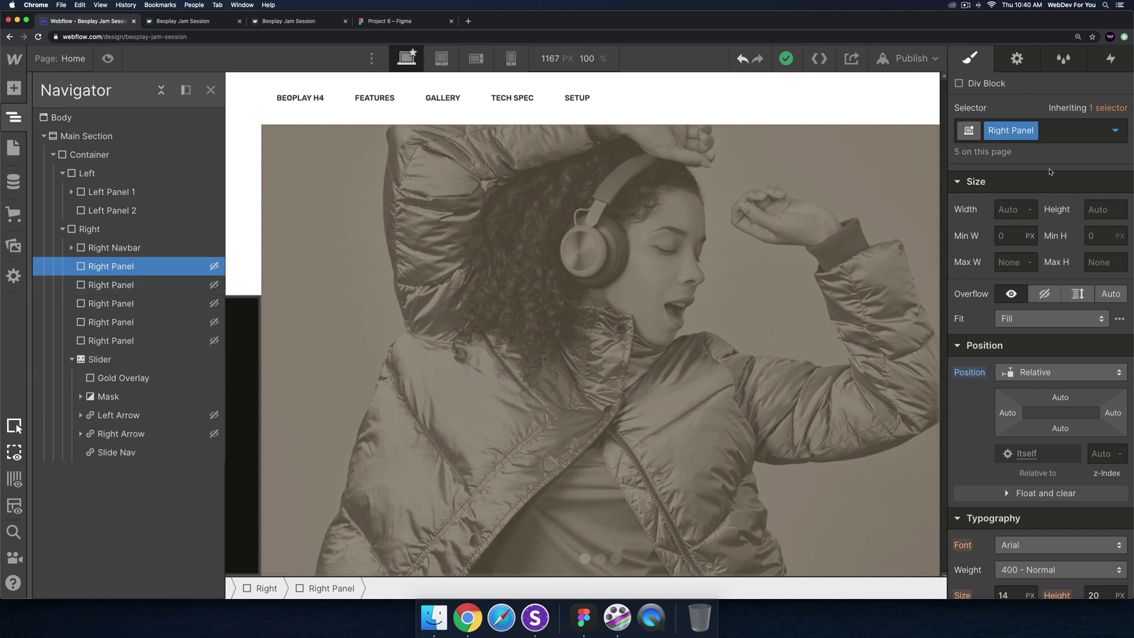
scroll(1077, 185, up, 5)
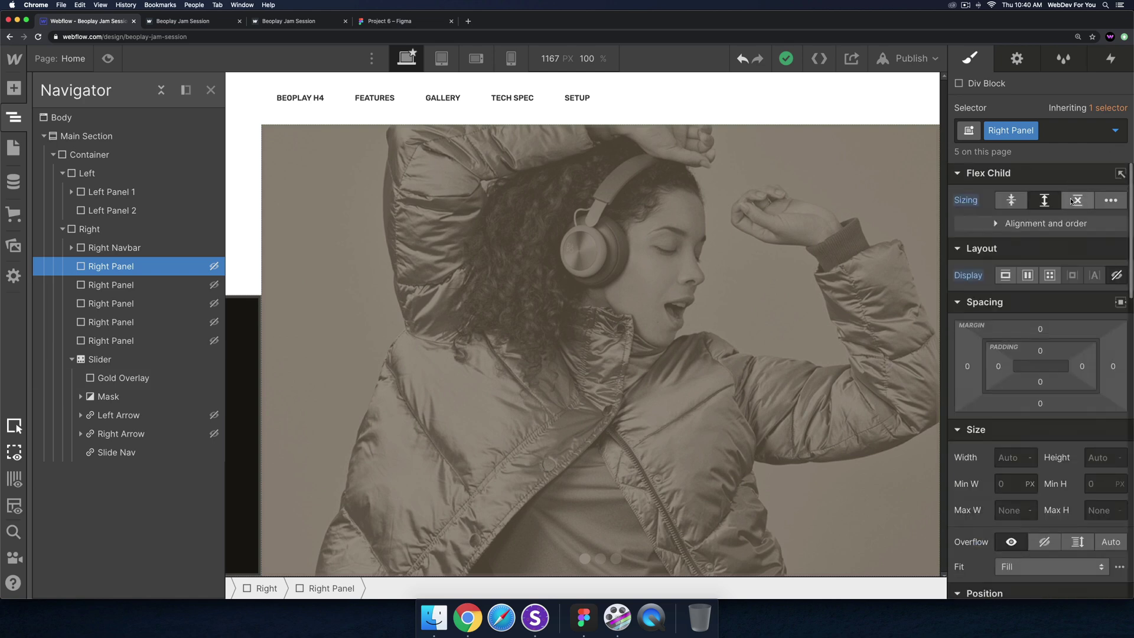
click(1025, 276)
click(1006, 275)
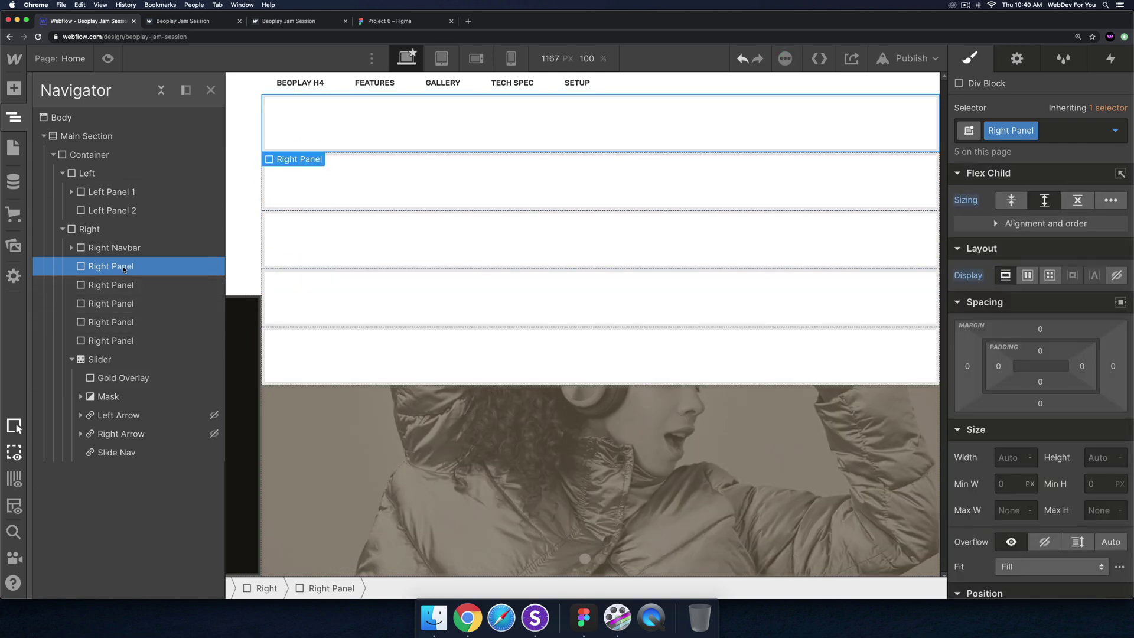
Step: Move all five Right Panels inside the Gold Overlay
drag(122, 289, 138, 368)
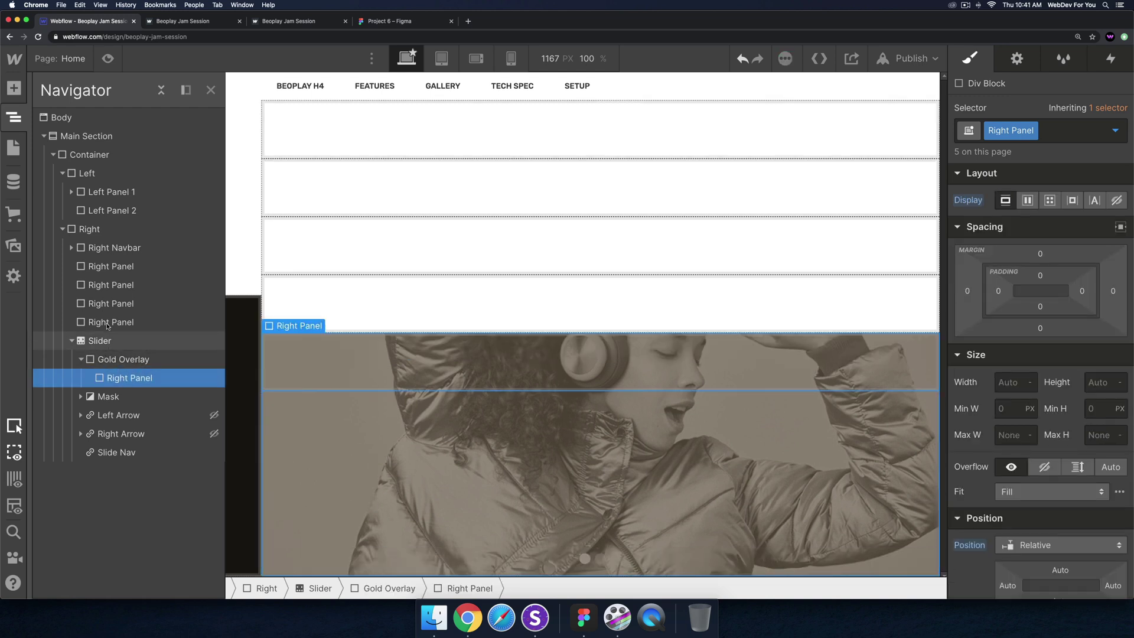
drag(106, 269, 126, 380)
drag(111, 267, 129, 379)
Step: Set the Gold Overlay's display to flex with horizontal direction and preview the page
click(123, 285)
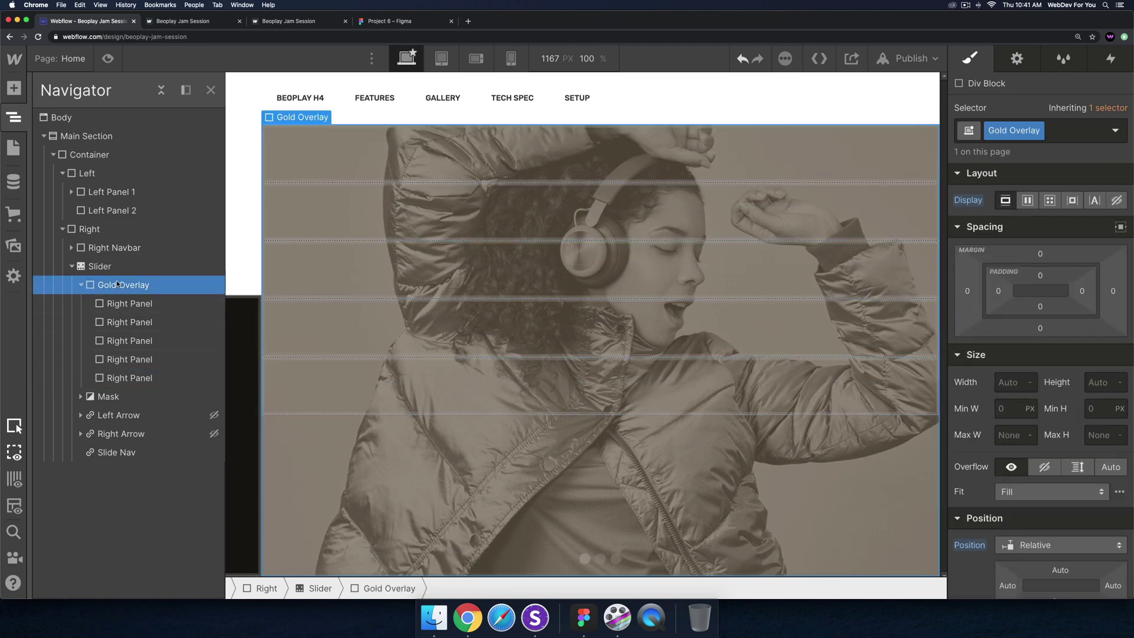
click(1026, 200)
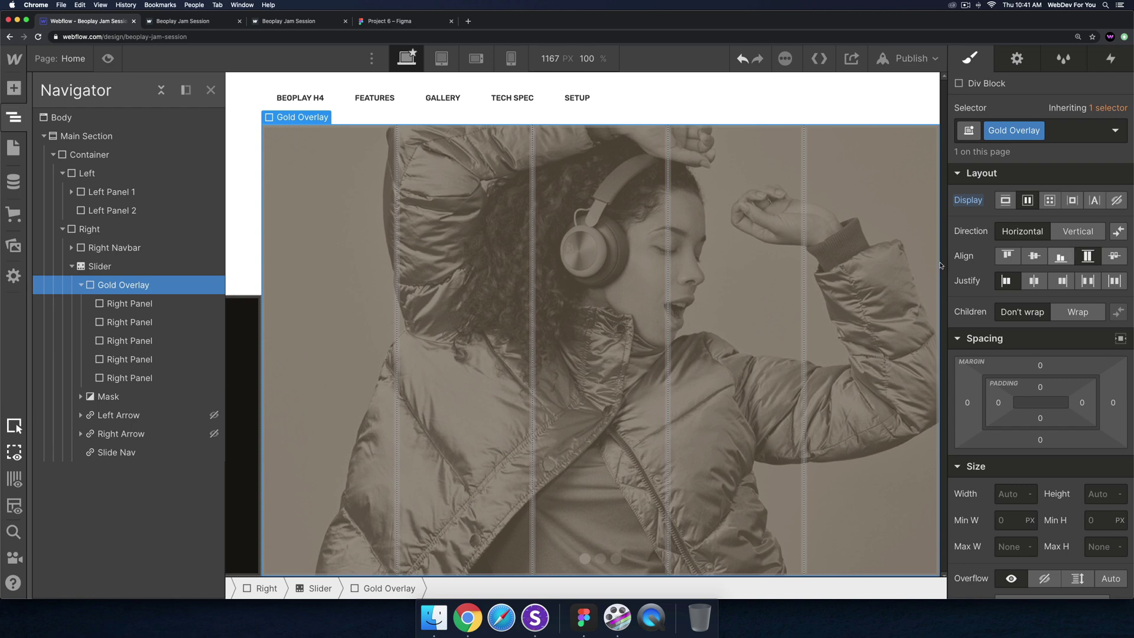
click(106, 59)
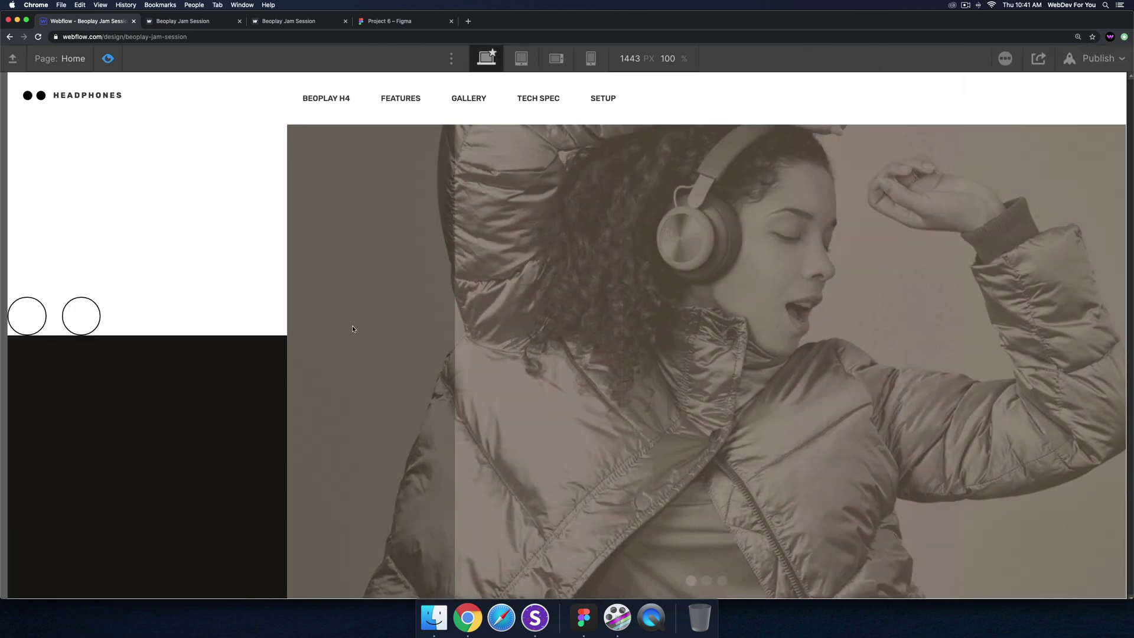
click(108, 59)
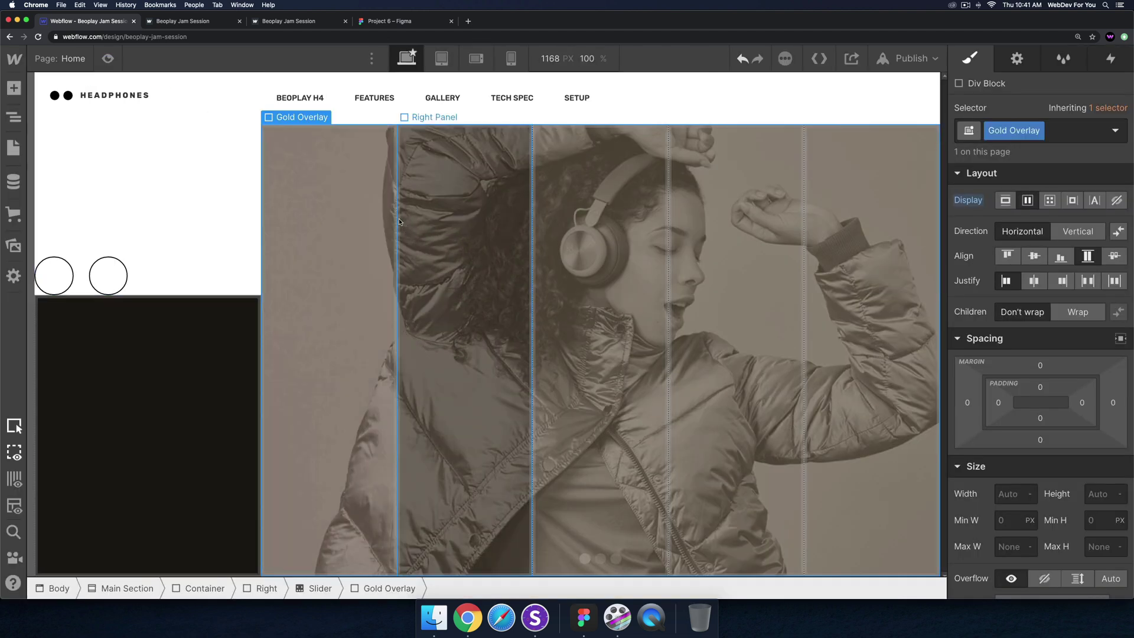
Step: Check the feature columns in the Figma design and add a Div Block inside the first Right Panel in Webflow
click(355, 171)
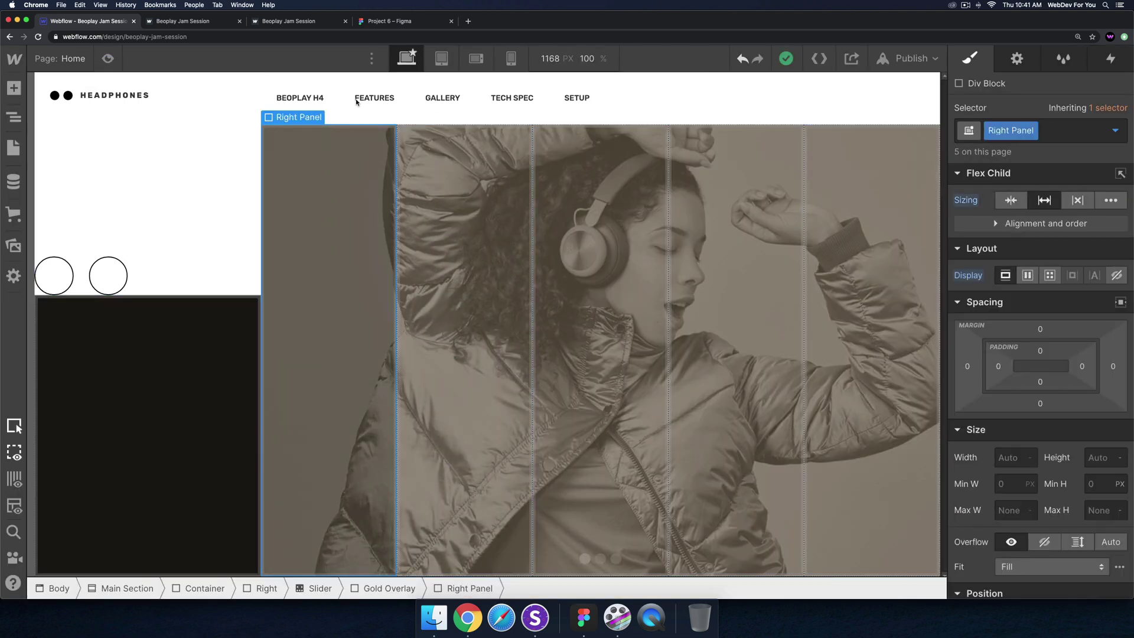
click(396, 22)
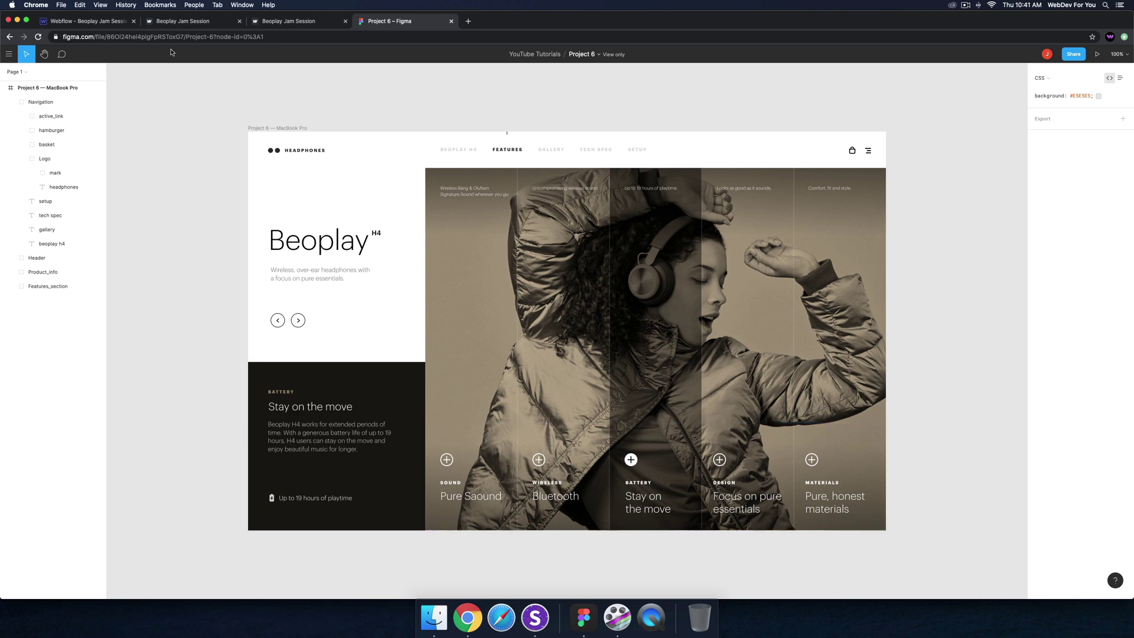
click(112, 22)
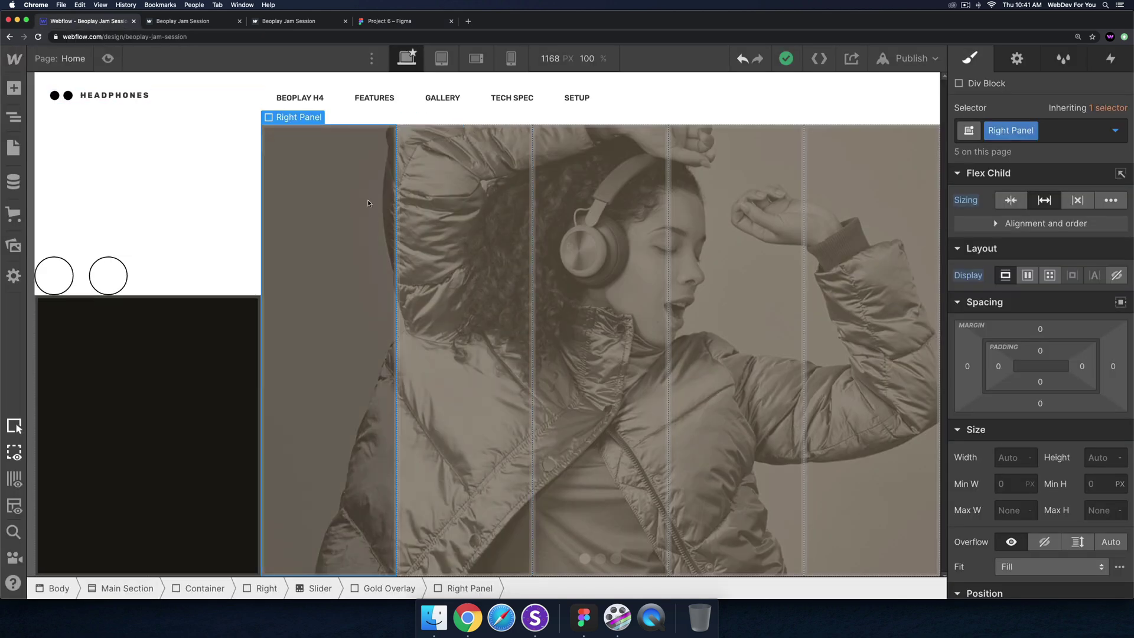
key(super+e)
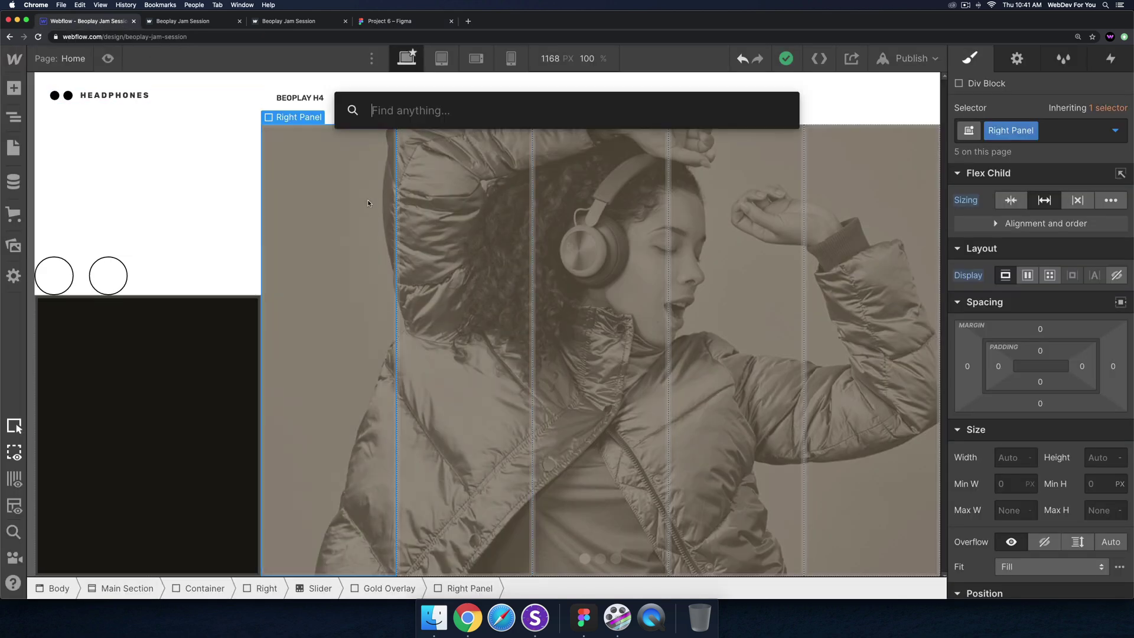
text(div bloc)
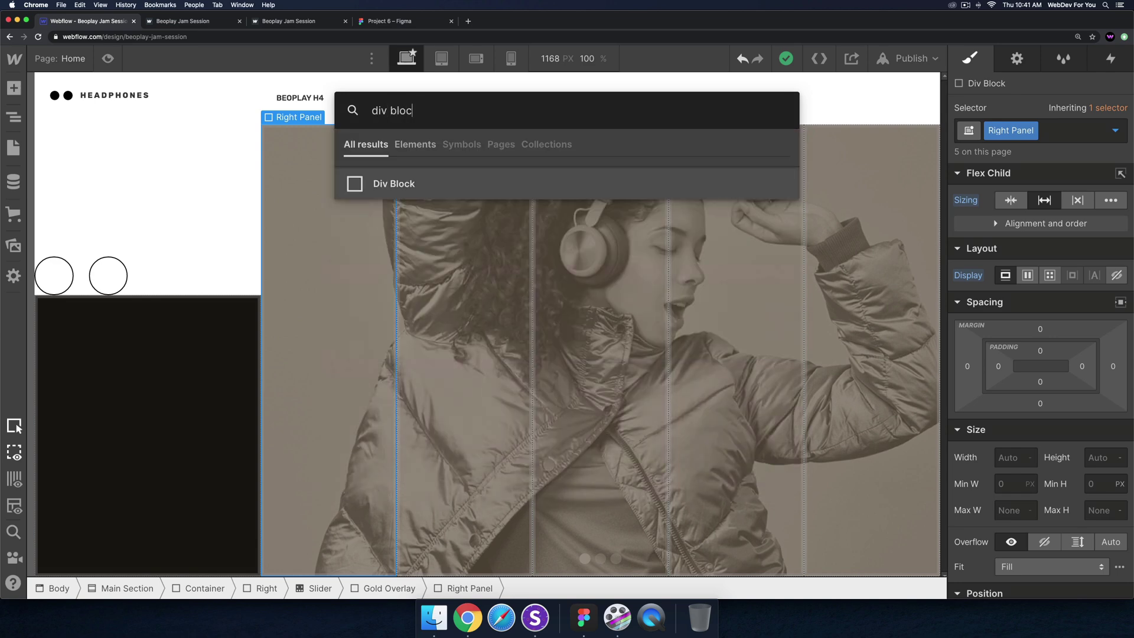
text(k)
key(Return)
Step: Assign a new class called Right Panel Top to the new div block
key(super+Return)
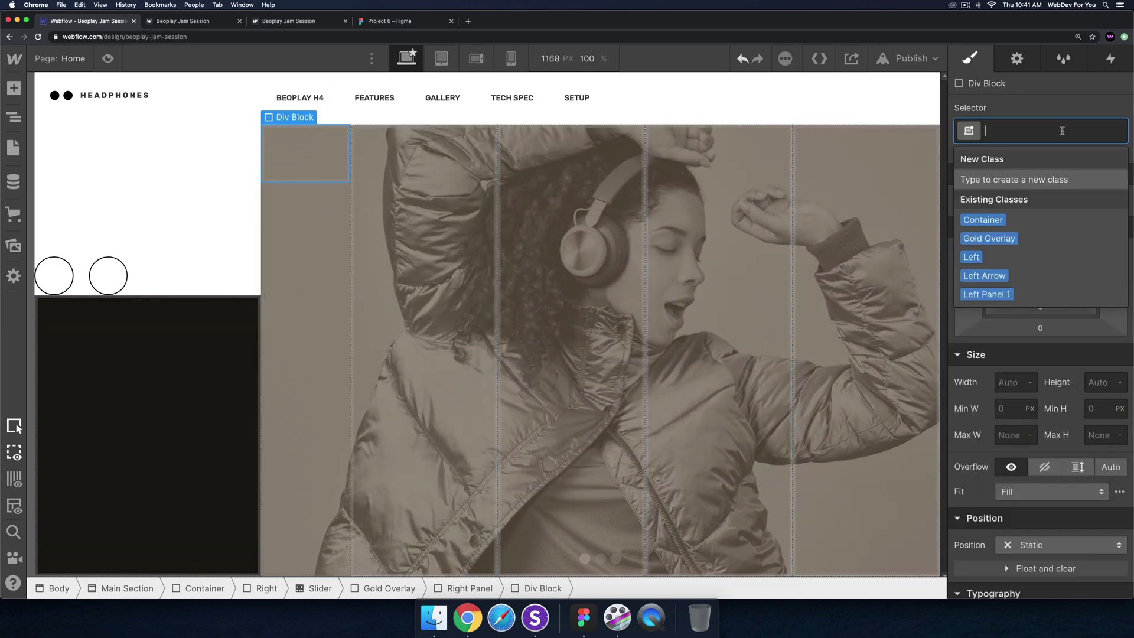
text(Ritght)
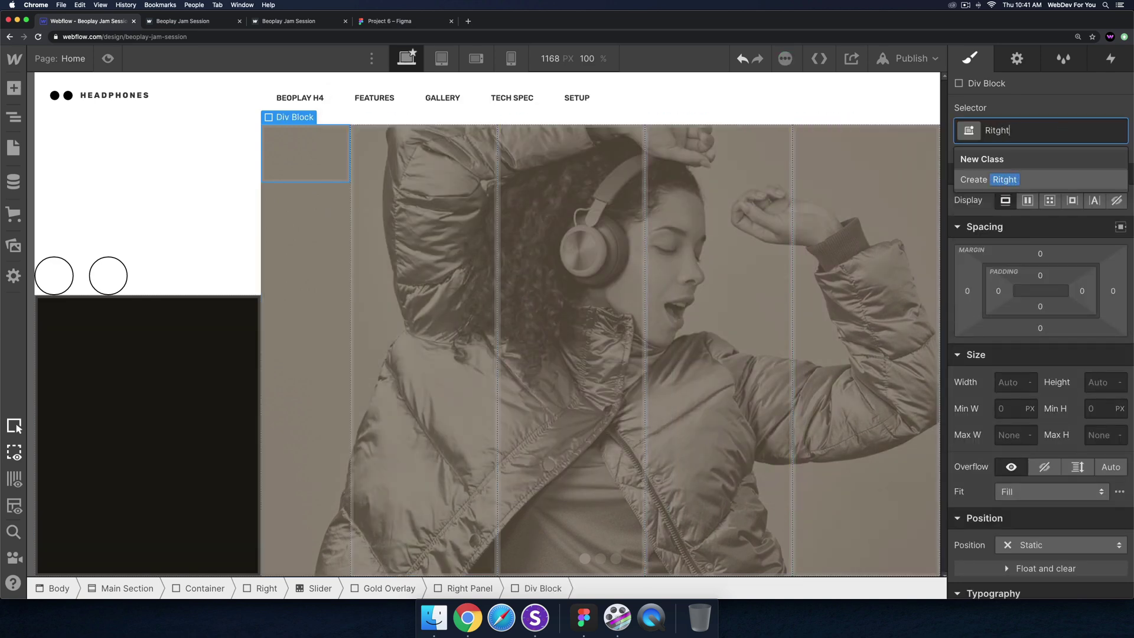
key(BackSpace)
key(BackSpace)
key(BackSpace)
key(BackSpace)
text(gh)
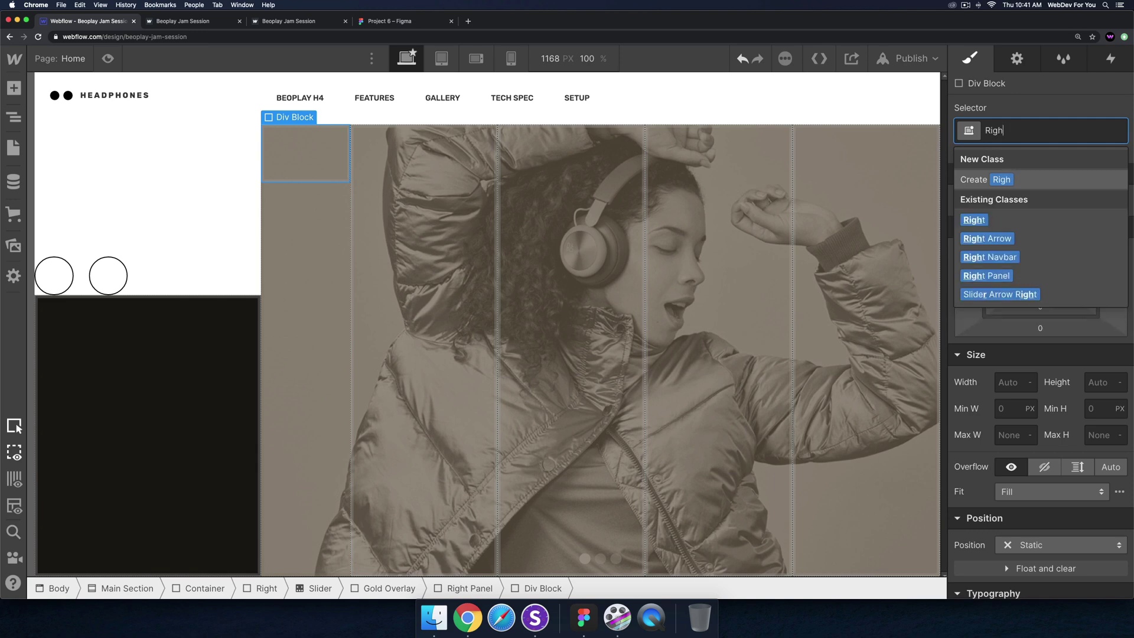
text(t Panel Top)
key(Return)
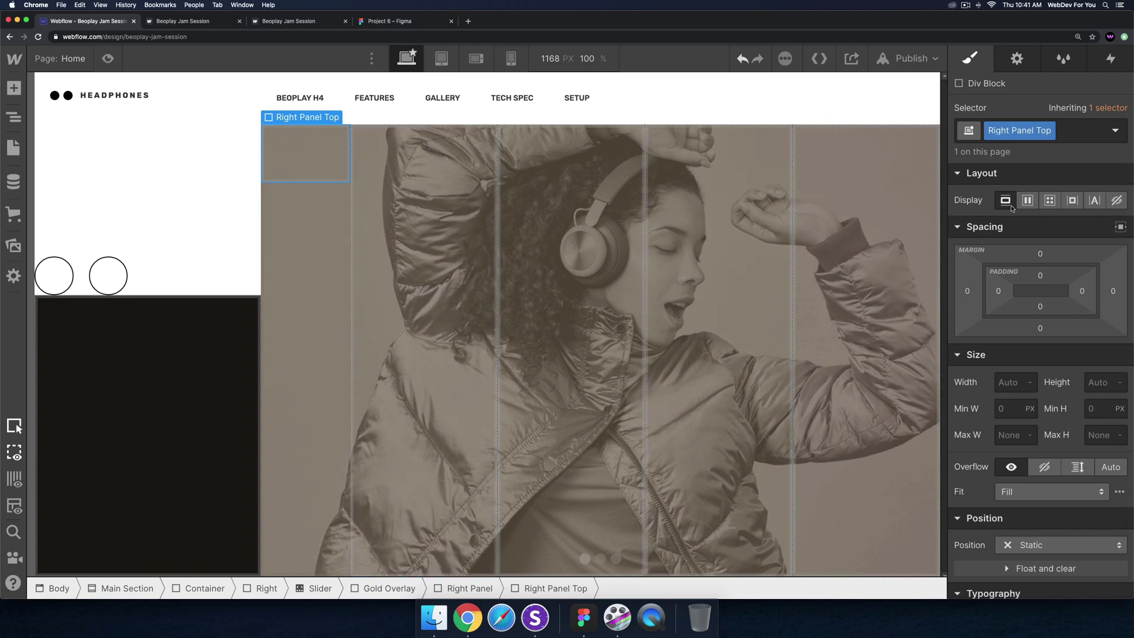
Step: Set Right Panel Top's display to flex, with both alignment and justification centred
click(1028, 200)
click(1028, 260)
click(1034, 281)
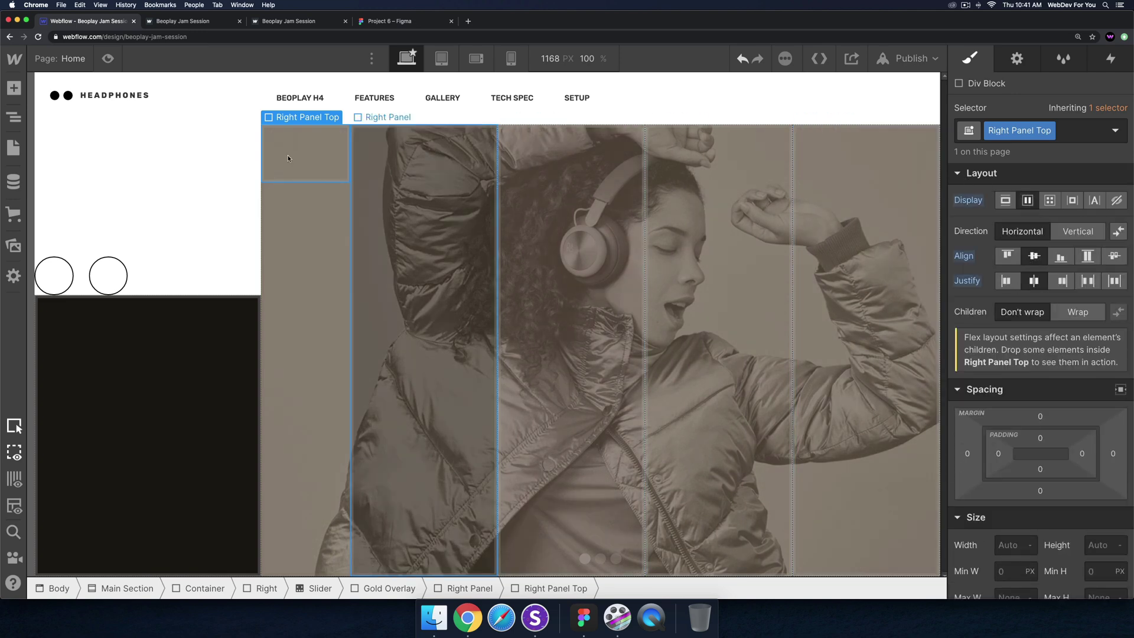
Step: Add a Text Block inside Right Panel Top and check the first feature caption's text style in the Figma design
key(super+e)
text(text block)
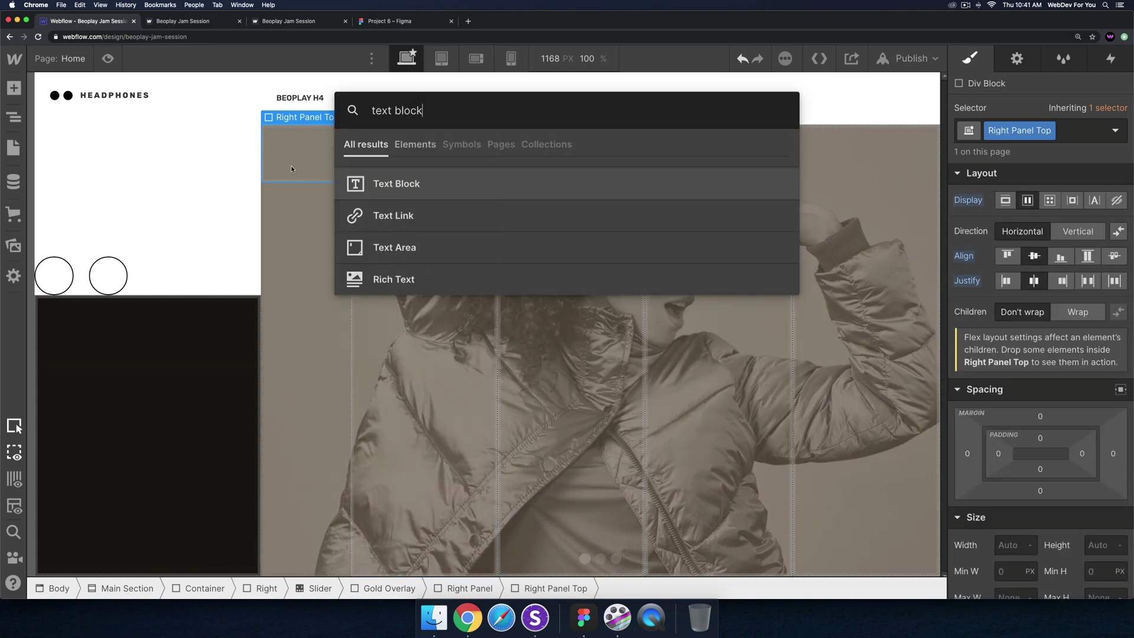
key(Return)
click(386, 20)
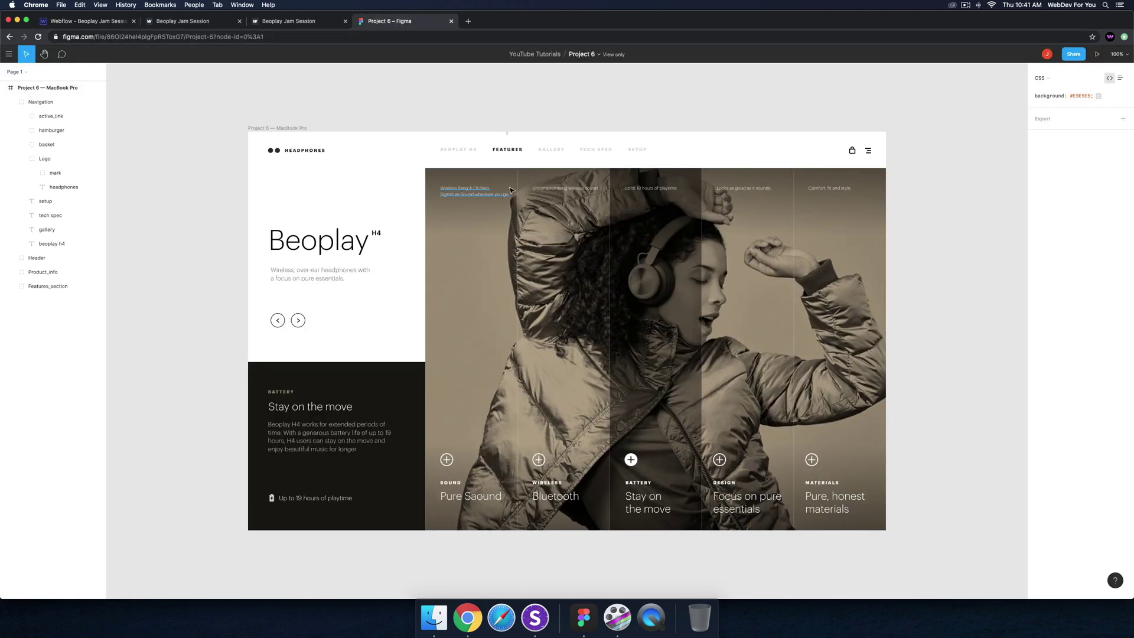
click(460, 196)
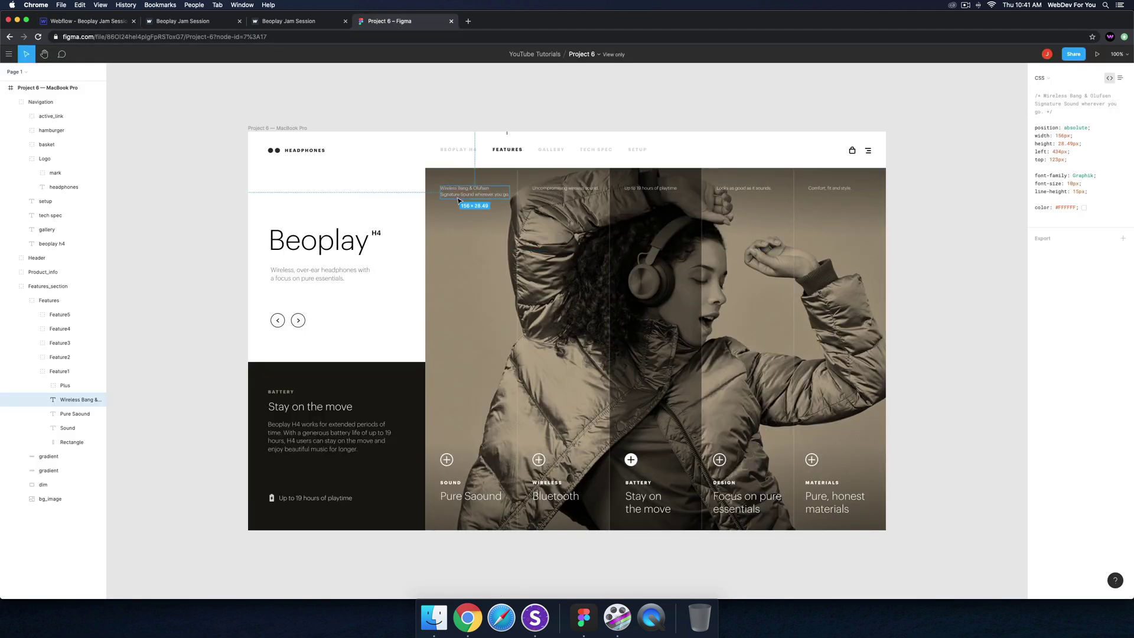
click(92, 23)
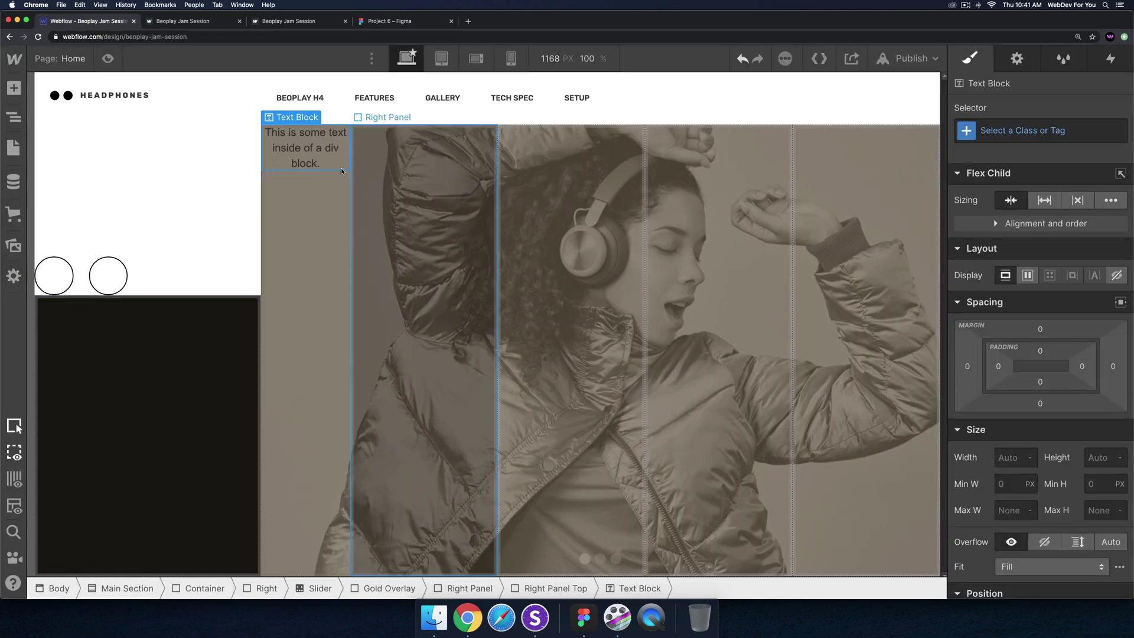
Step: Set the text block's font to Rubik, its weight to 300 - Light and its colour to white
scroll(1060, 362, down, 5)
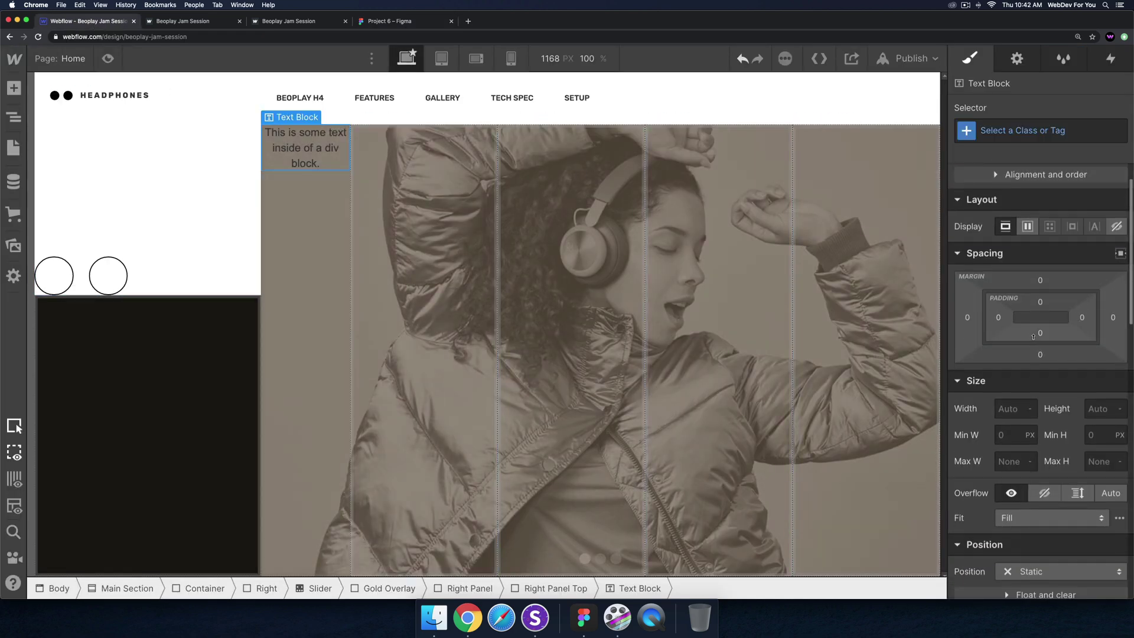
scroll(1060, 362, down, 5)
scroll(1029, 351, up, 4)
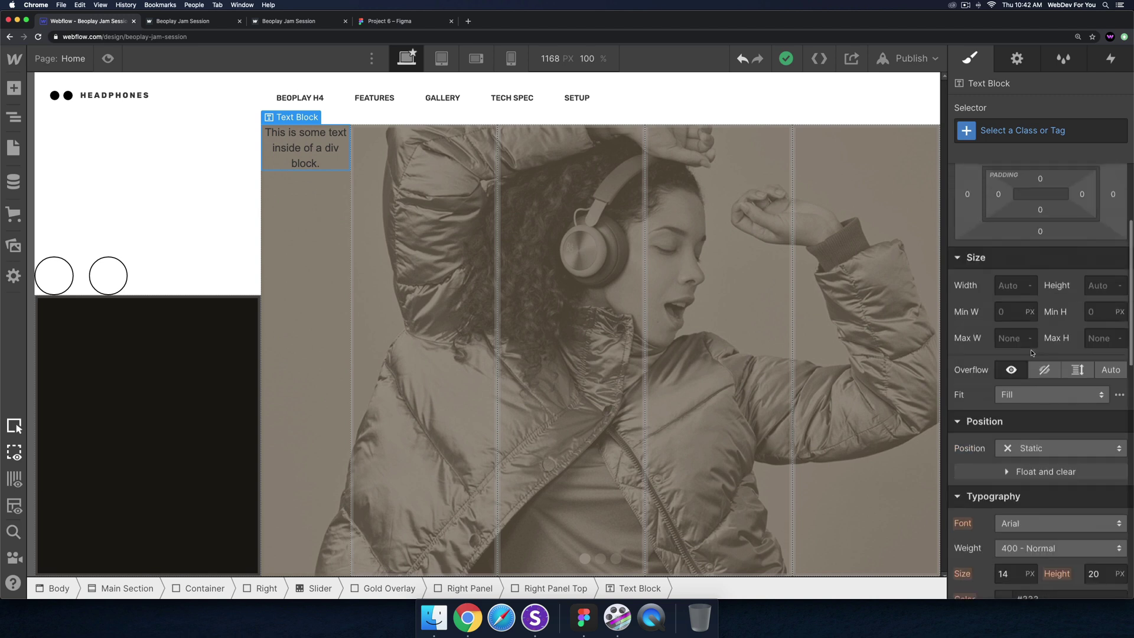
scroll(1030, 353, down, 5)
click(1034, 338)
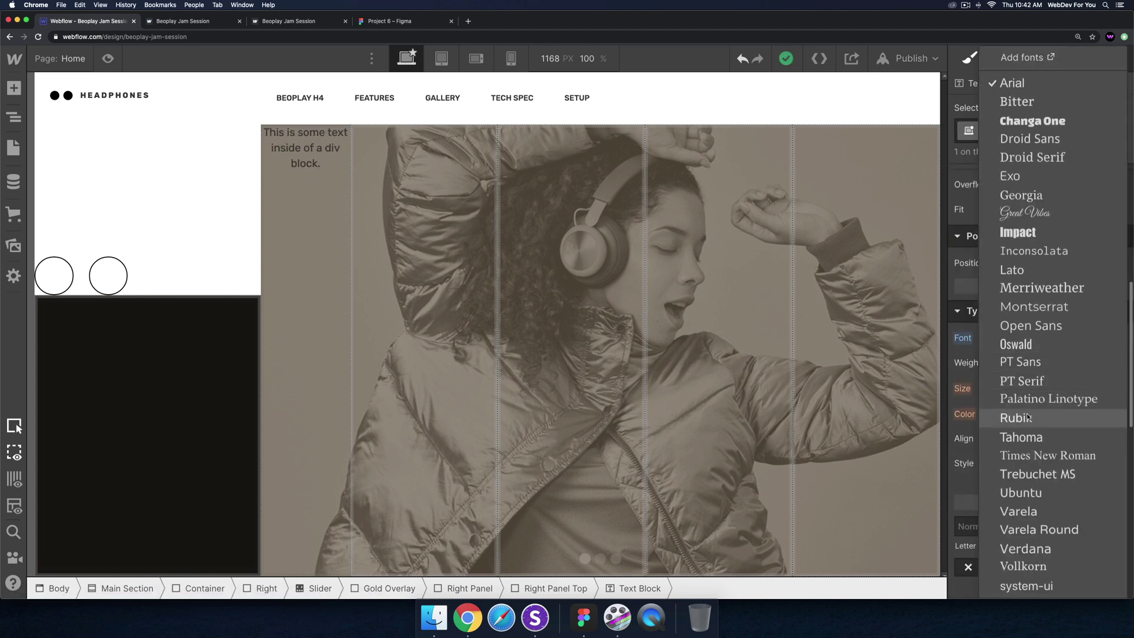
click(1021, 417)
click(1033, 367)
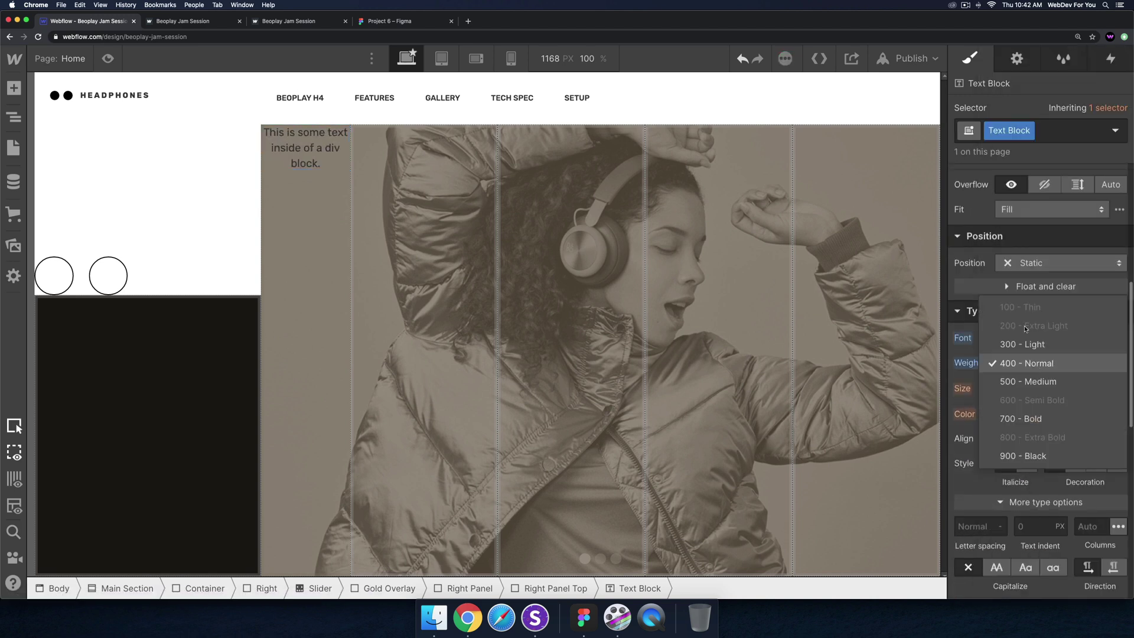
click(1024, 343)
click(1011, 415)
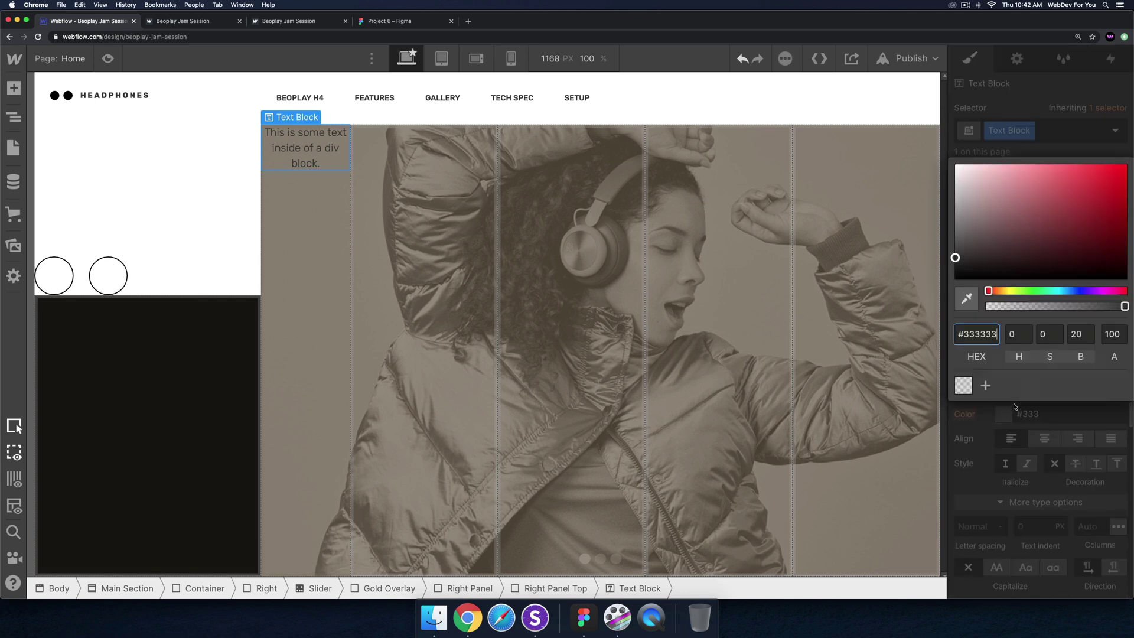
drag(955, 257, 955, 165)
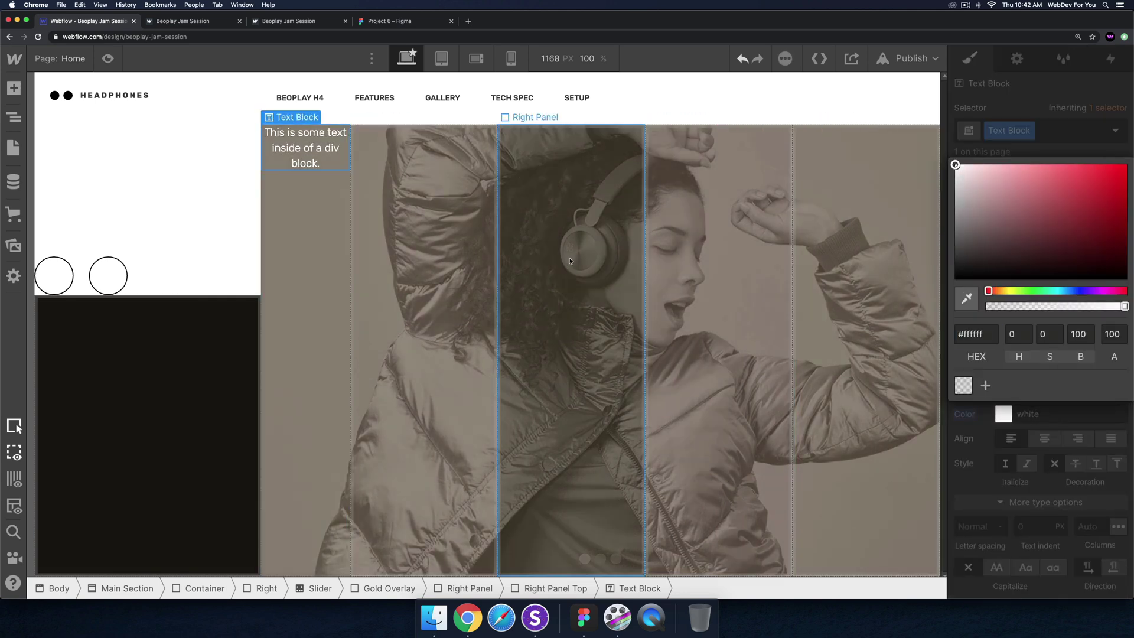
click(519, 177)
Step: Copy the styled text block and paste it into each of the other four Right Panels
click(276, 141)
key(super+c)
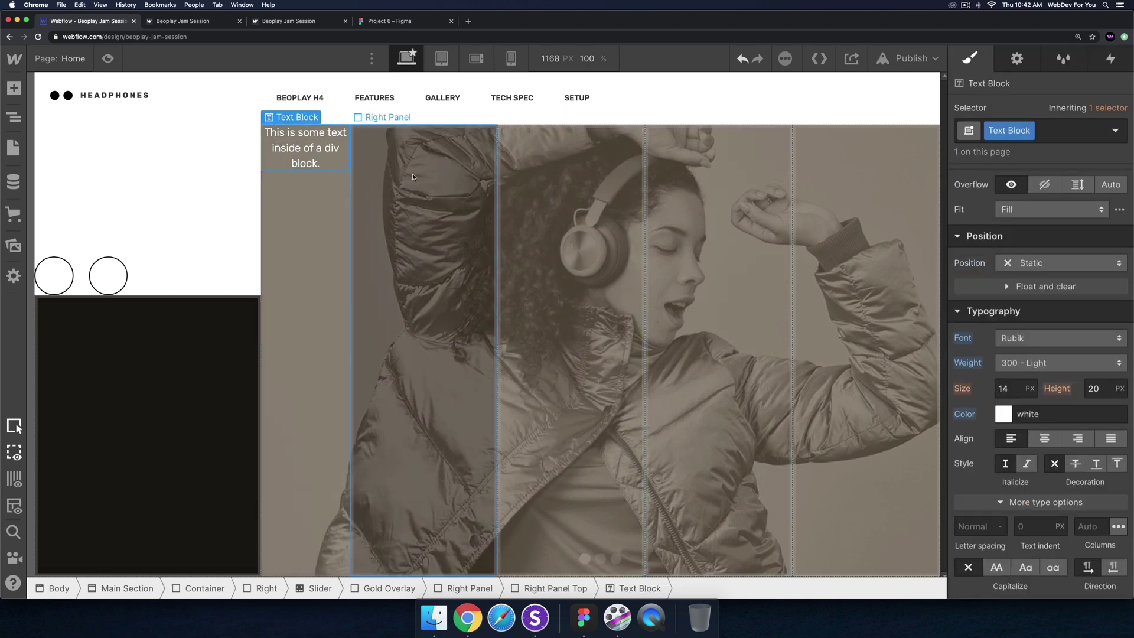
click(413, 174)
key(super+v)
click(544, 179)
key(super+v)
click(655, 179)
key(super+v)
click(863, 176)
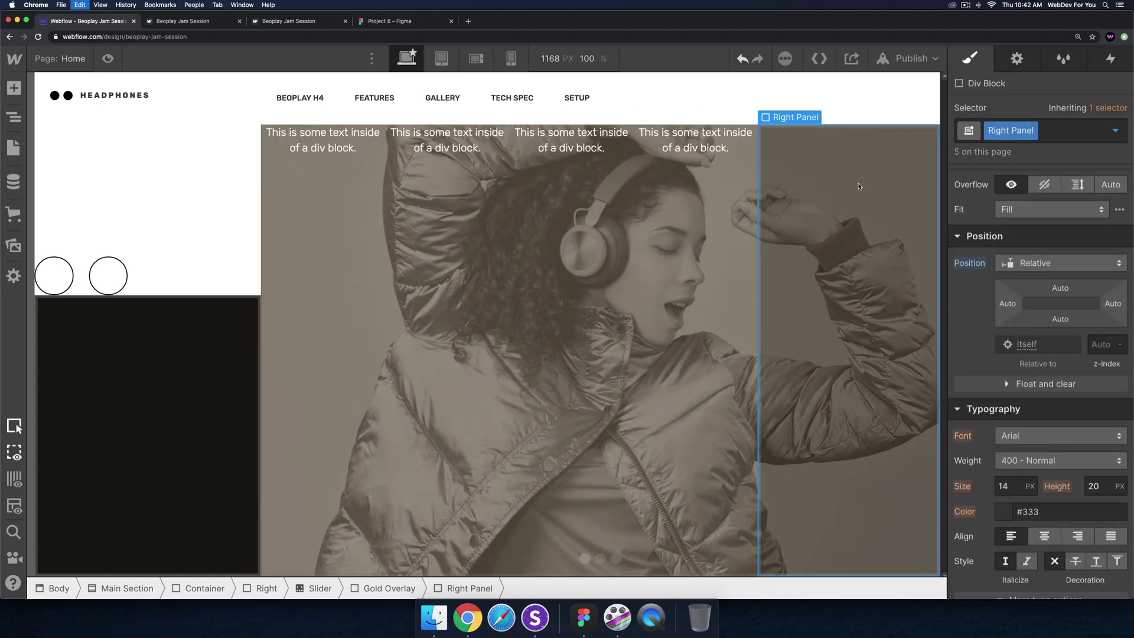
key(super+v)
Step: Check the layout in the Figma design and add a Div Block to the first Right Panel in Webflow
click(449, 177)
click(289, 20)
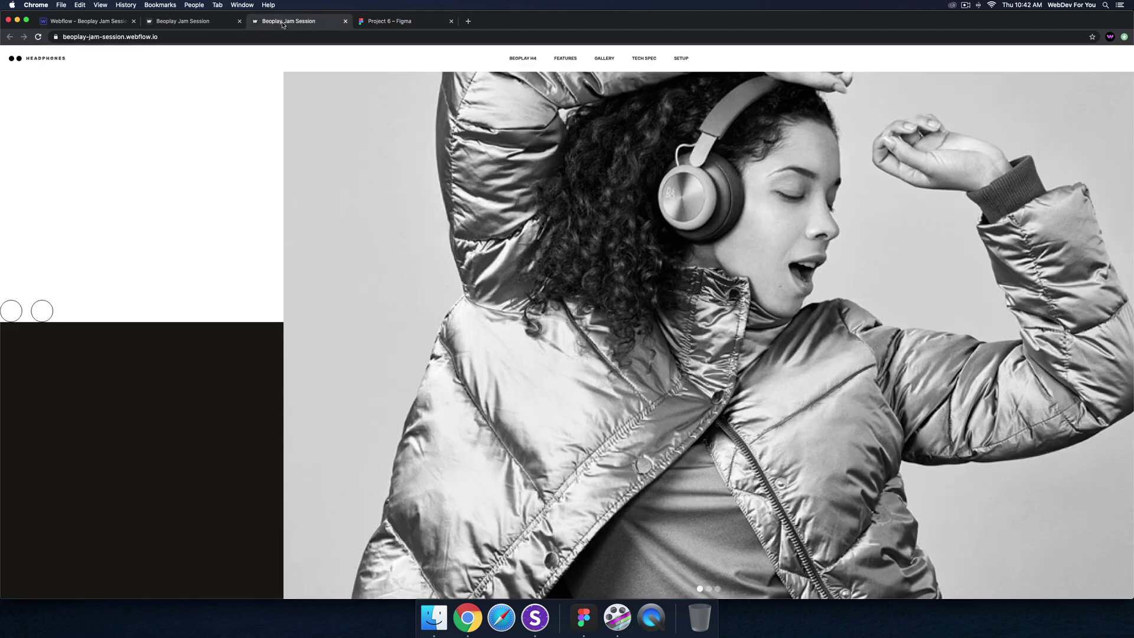
click(390, 20)
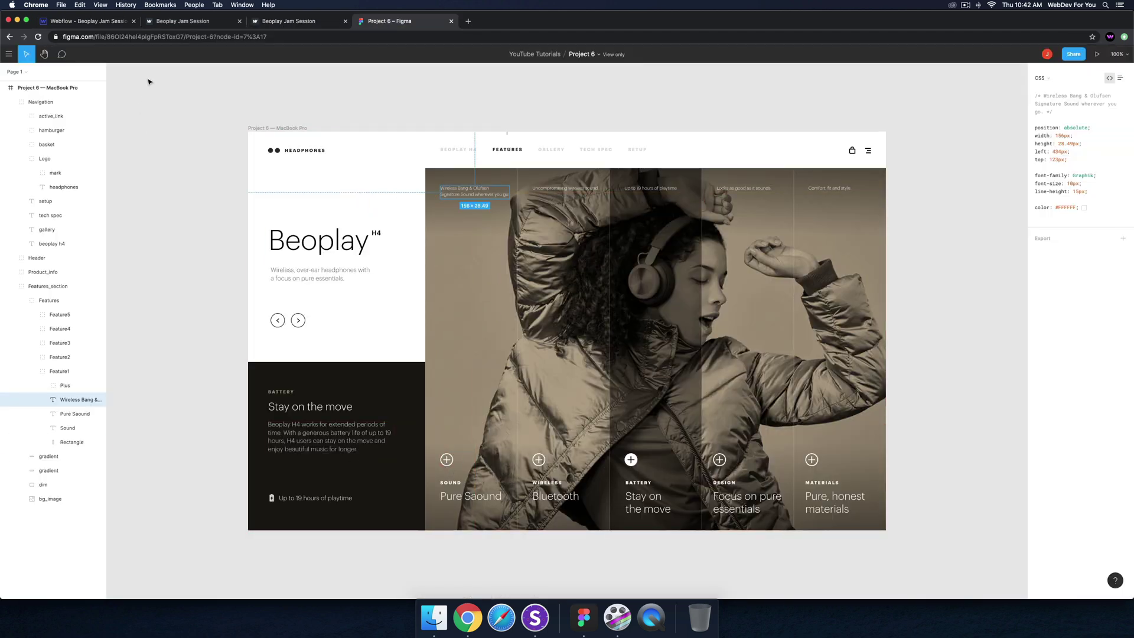
click(89, 21)
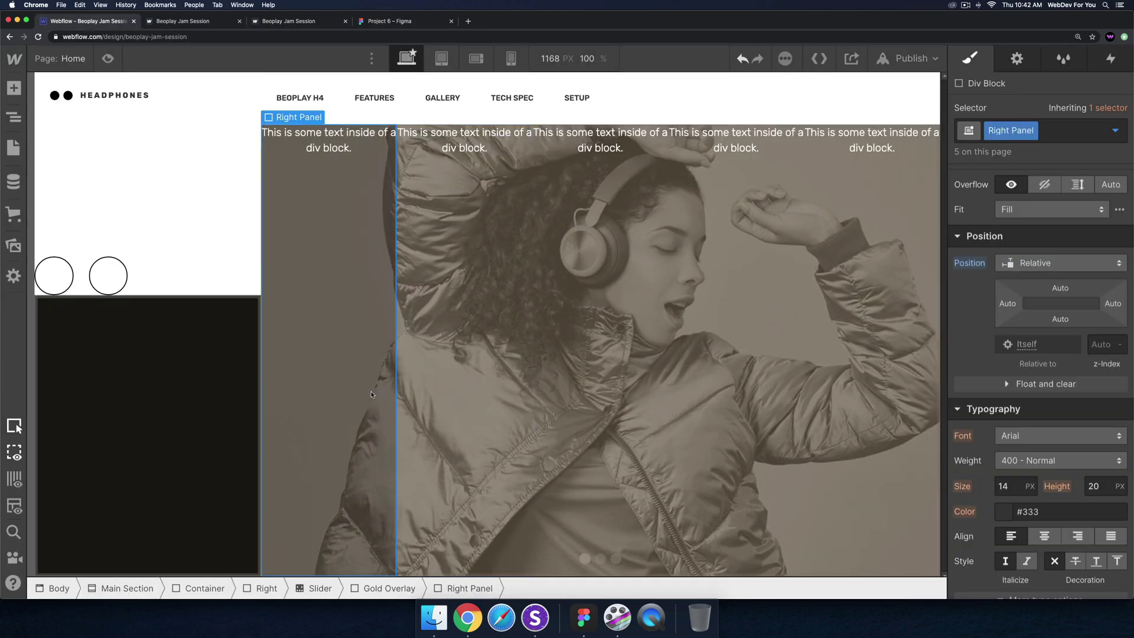
key(super+e)
text(div block)
key(Return)
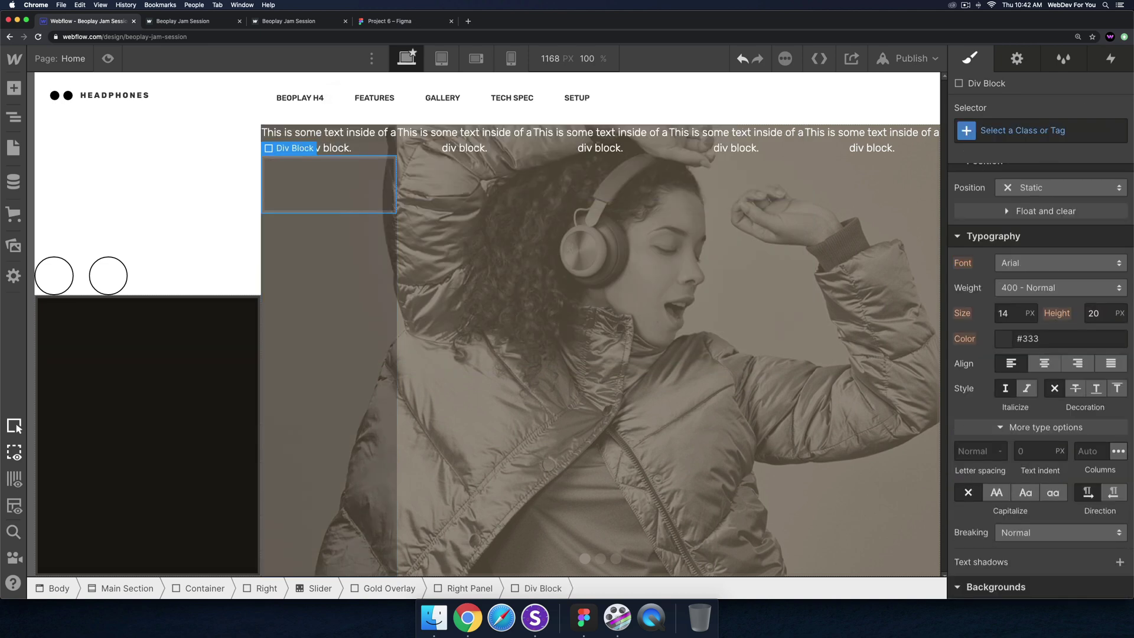
Step: Set Right Panel's display to flex with vertical direction and justify its children with space between
click(315, 397)
scroll(1039, 378, up, 5)
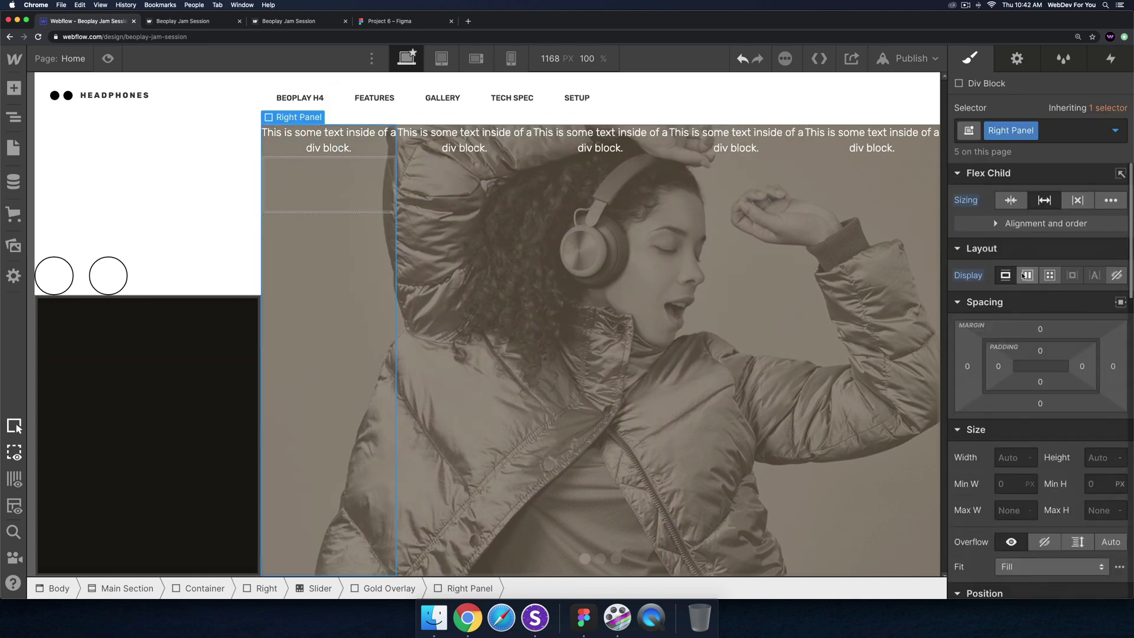
click(1026, 275)
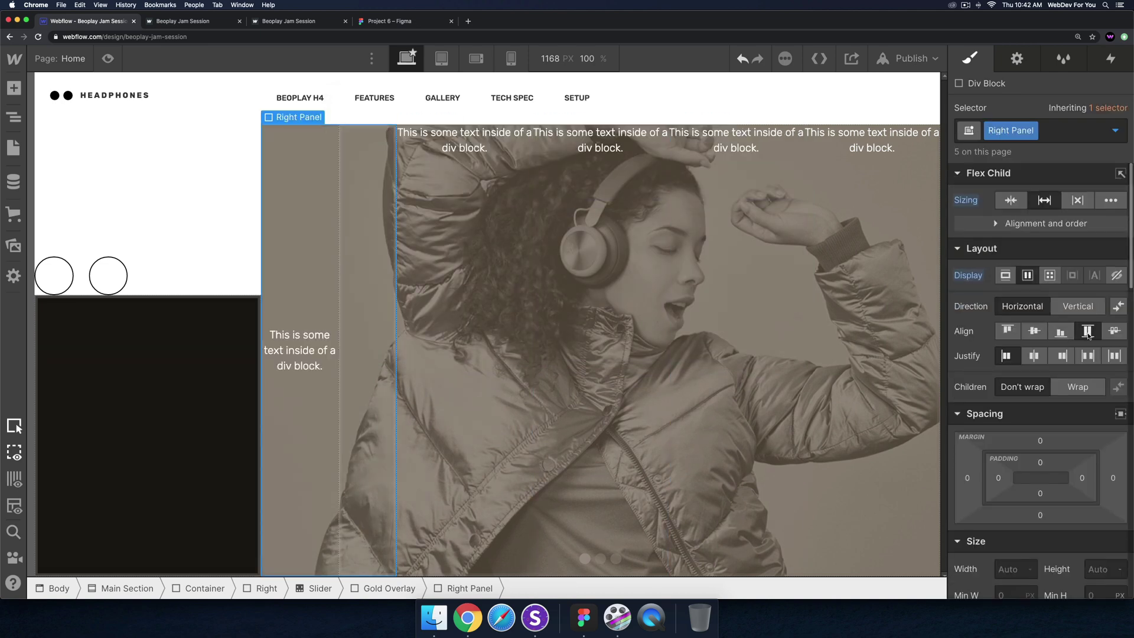
click(1099, 309)
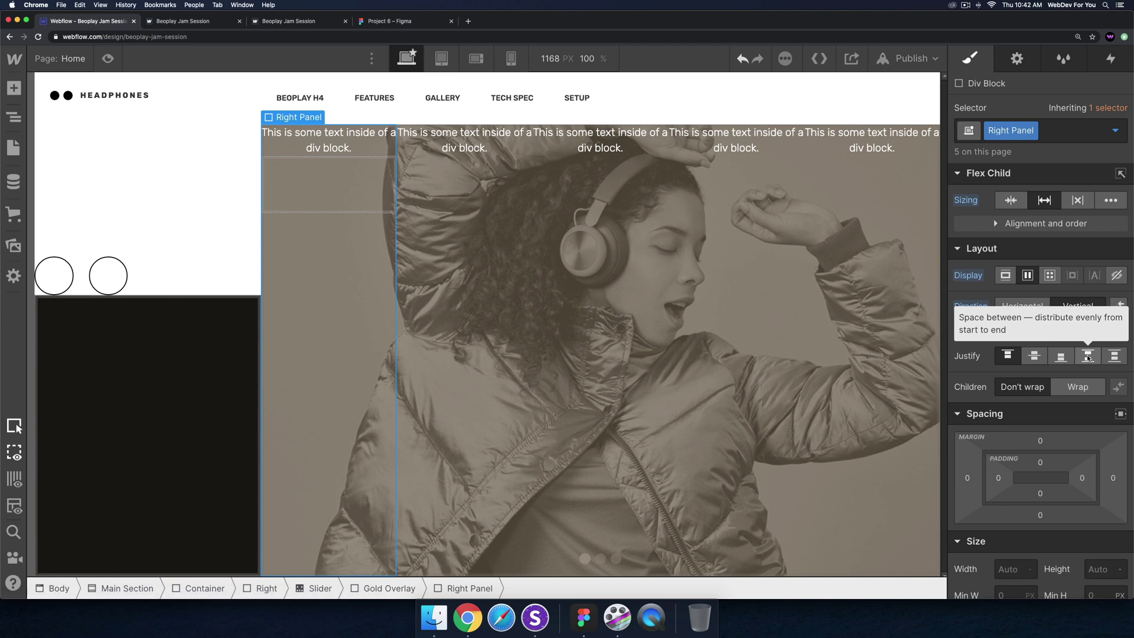
click(1088, 356)
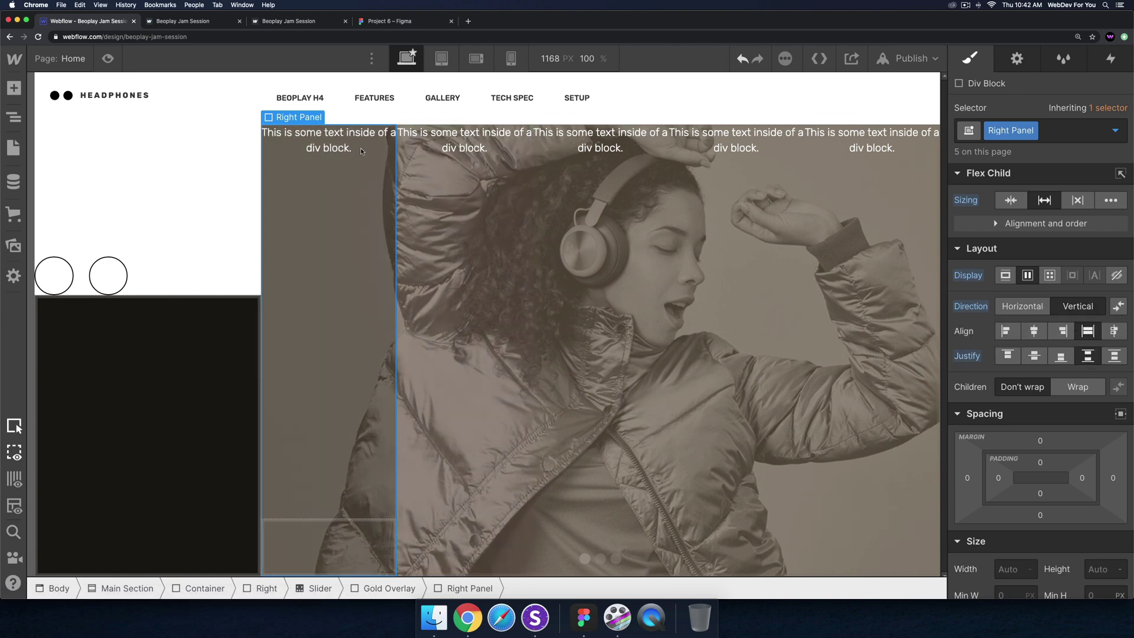
Step: Assign a new class called Right Panel Bottom to the empty div block in the first panel
click(359, 148)
click(330, 547)
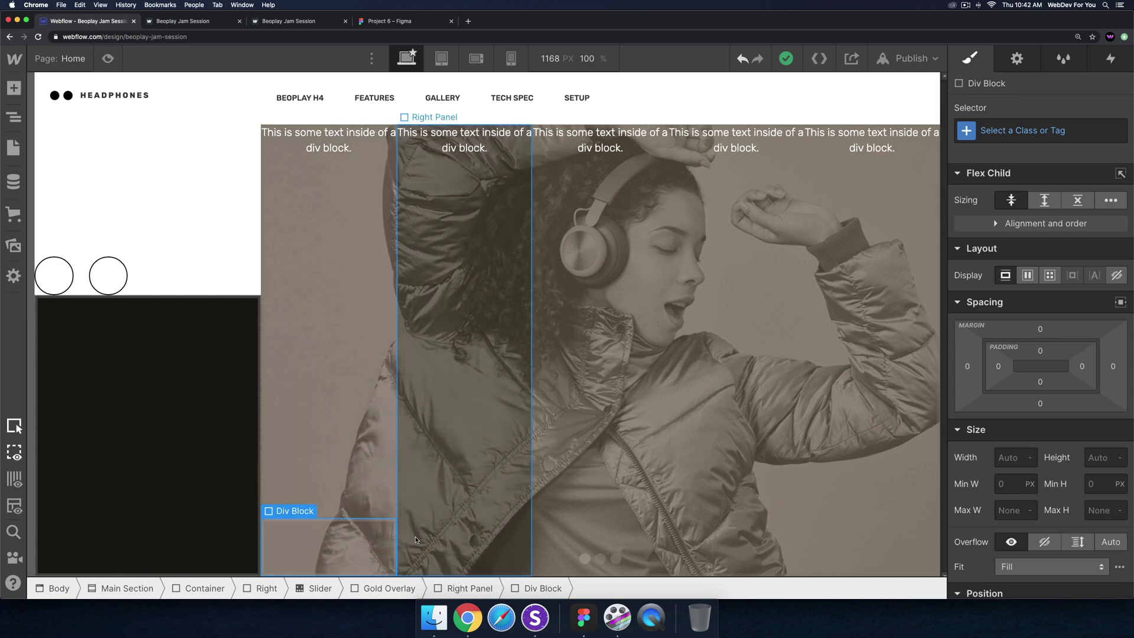
click(1005, 127)
text(Right)
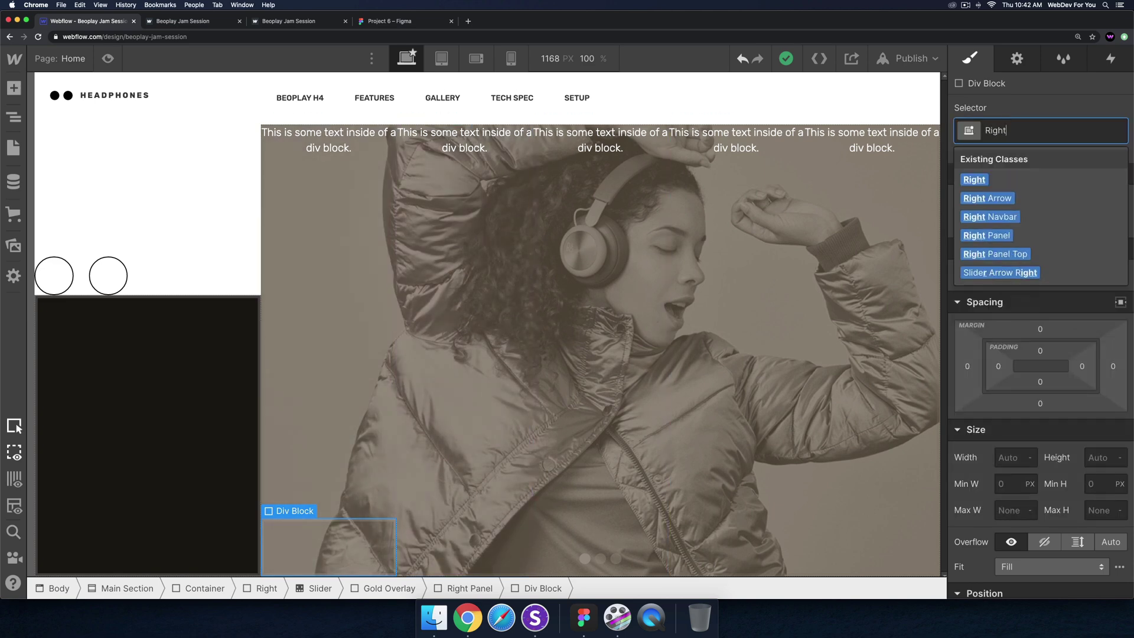
text( Panel Bot)
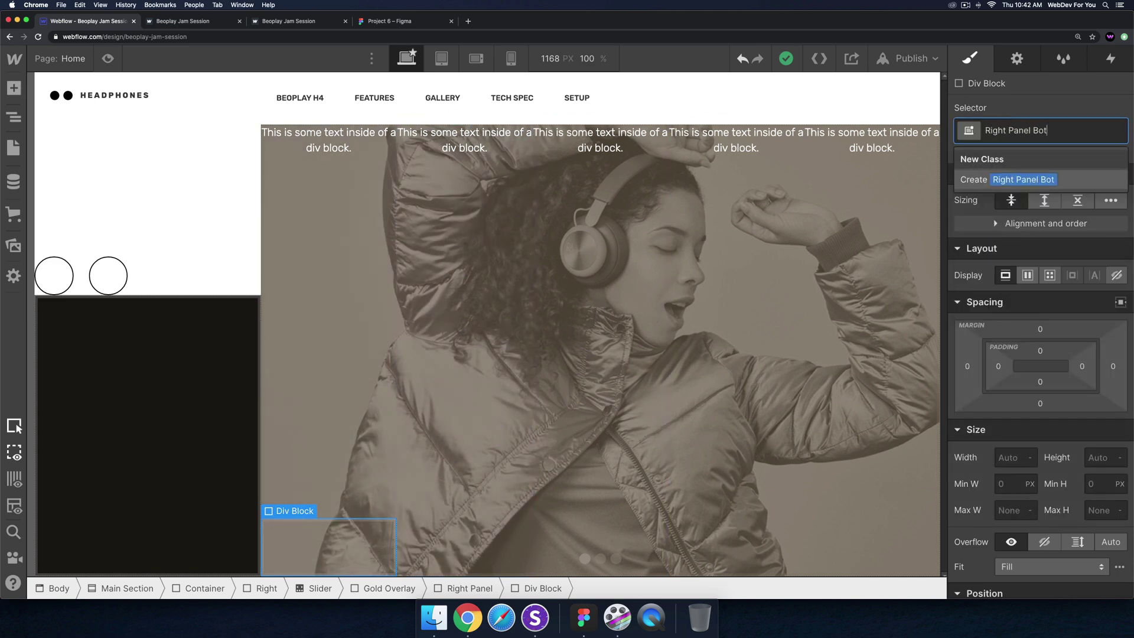
text(tom)
key(Return)
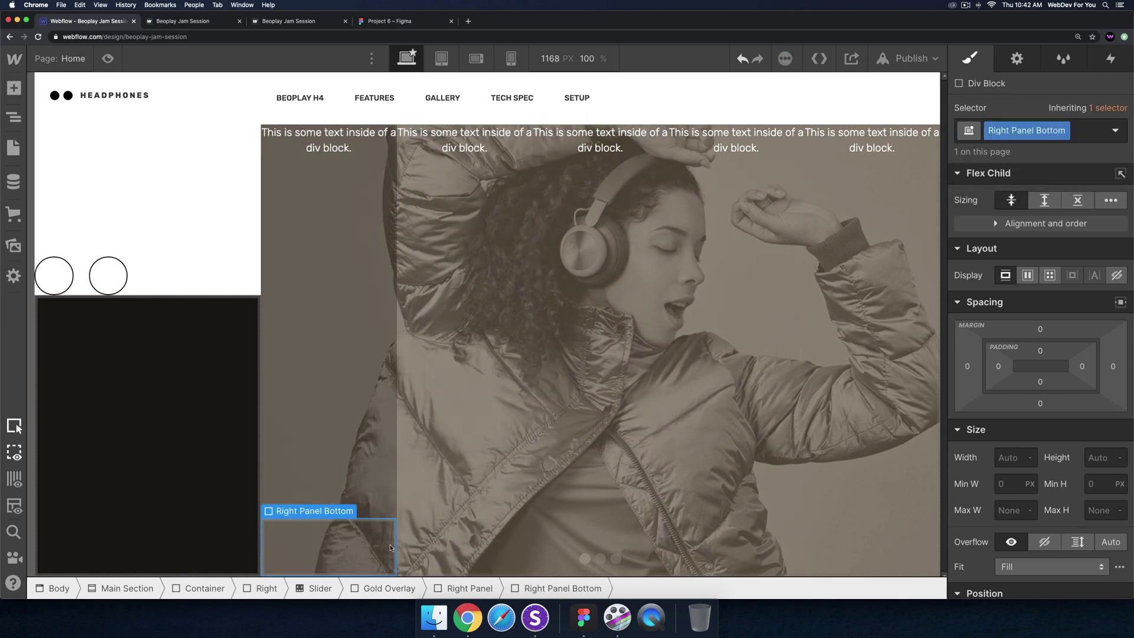
Step: Check the feature icon in the Figma design and place the outlined plus icon from the assets inside Right Panel Bottom
click(393, 22)
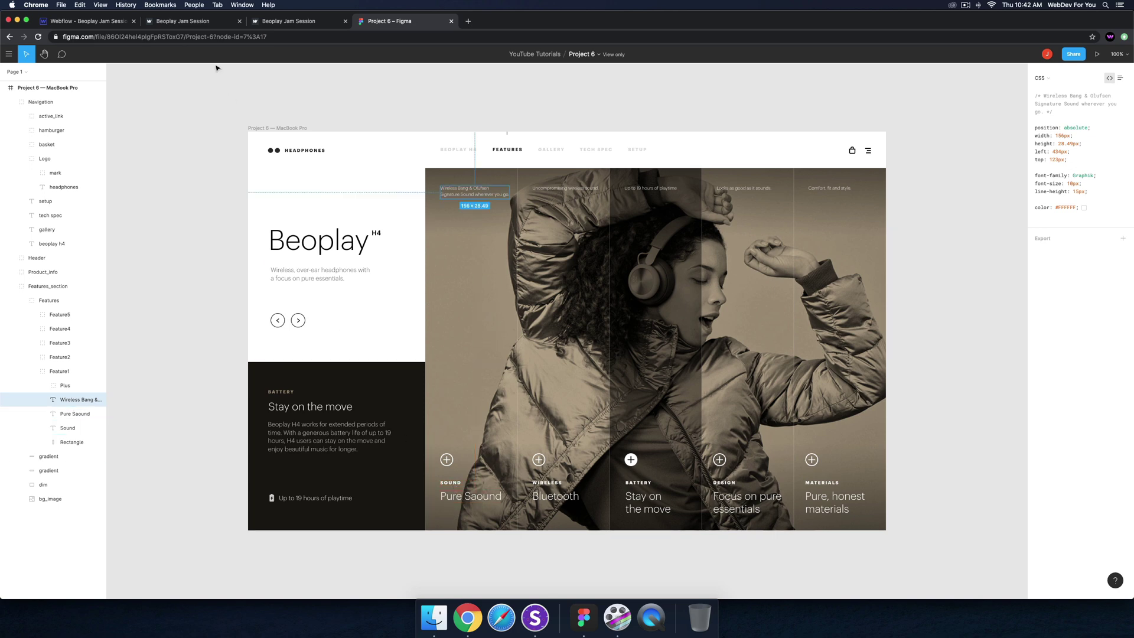
click(89, 21)
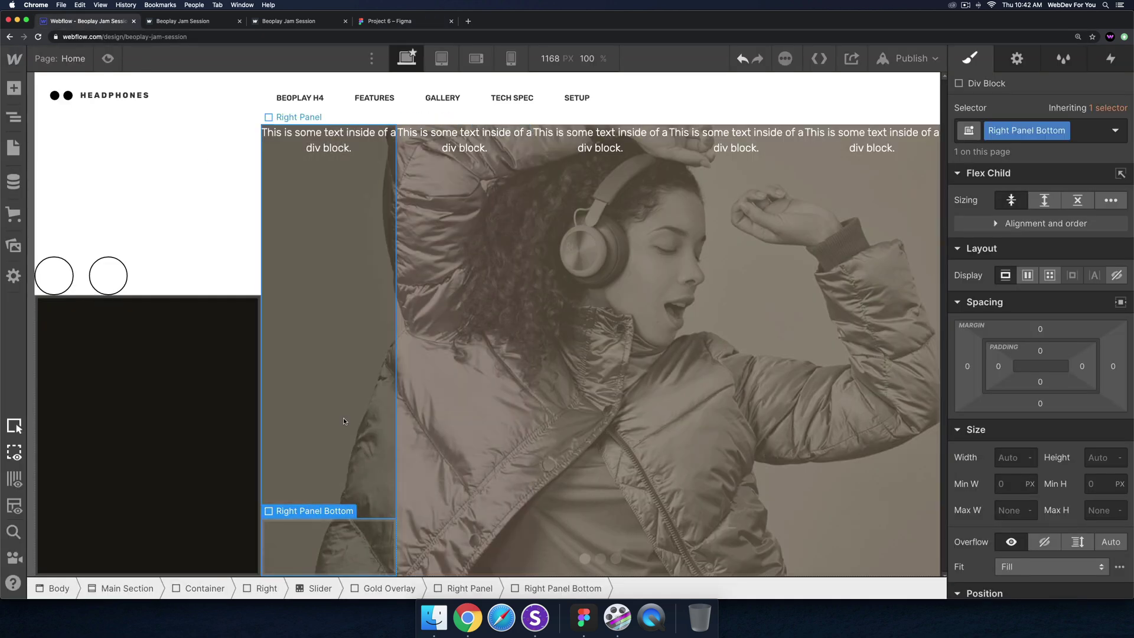
click(14, 90)
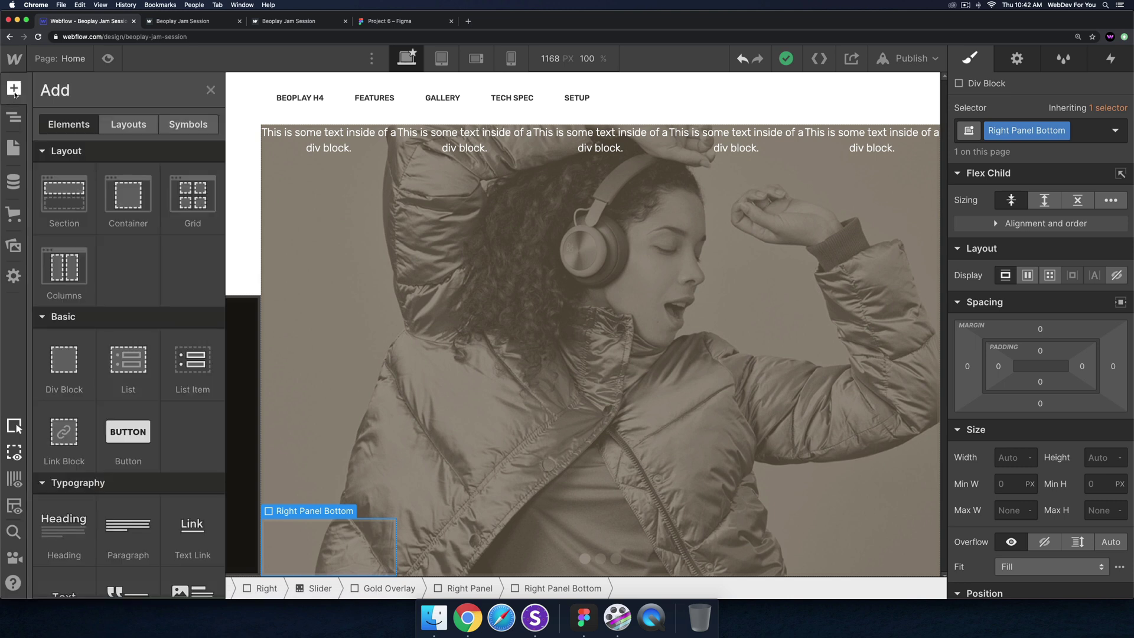
click(15, 92)
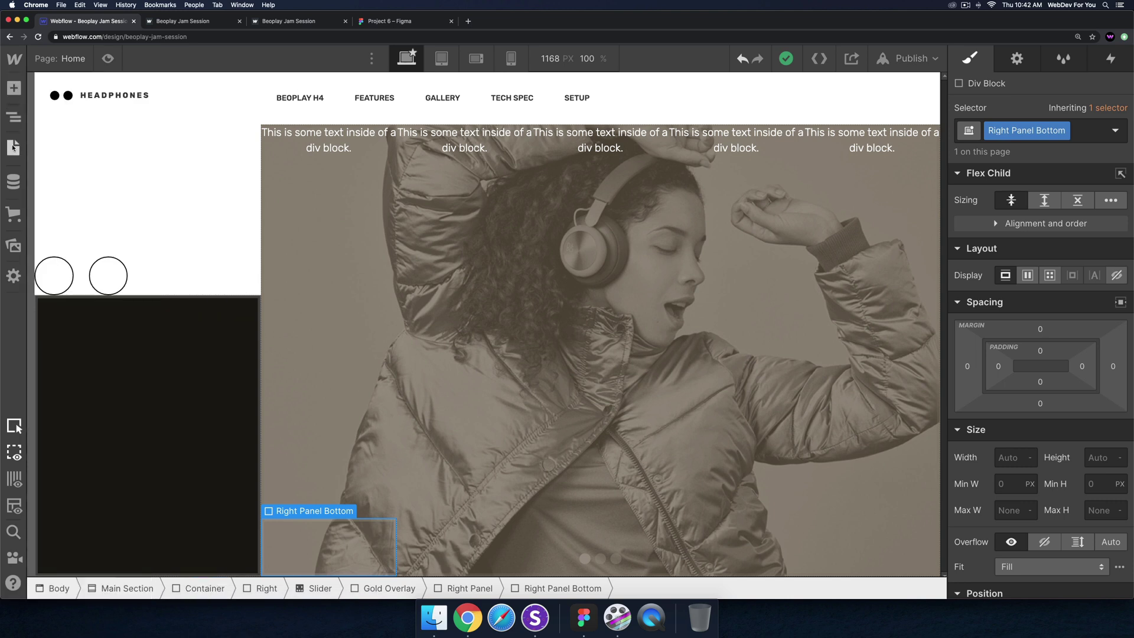
click(15, 117)
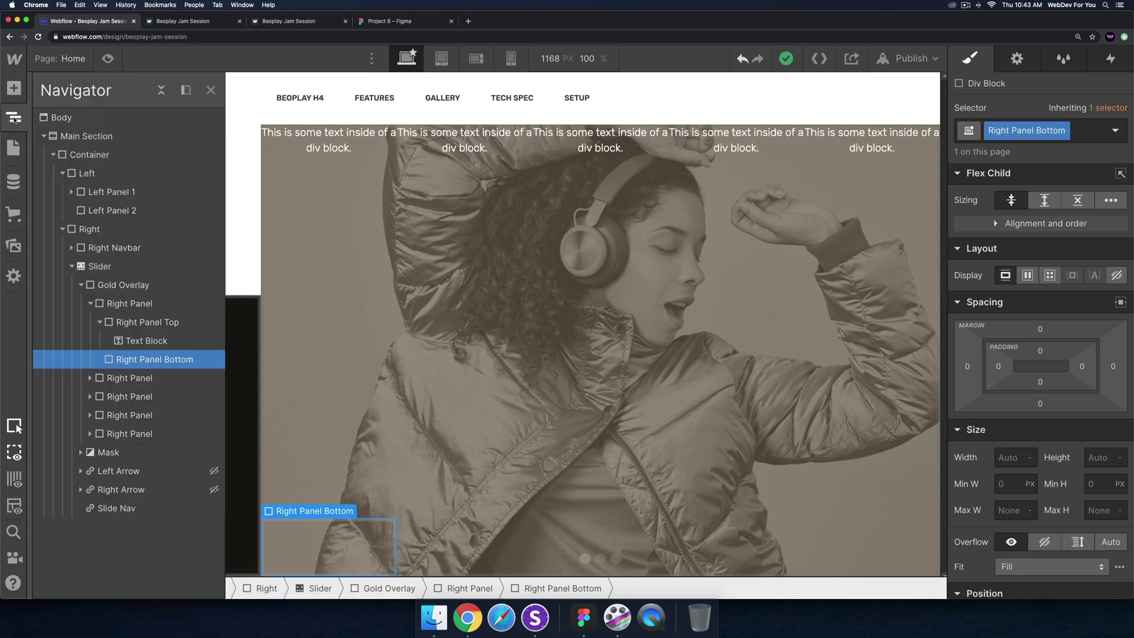
click(13, 246)
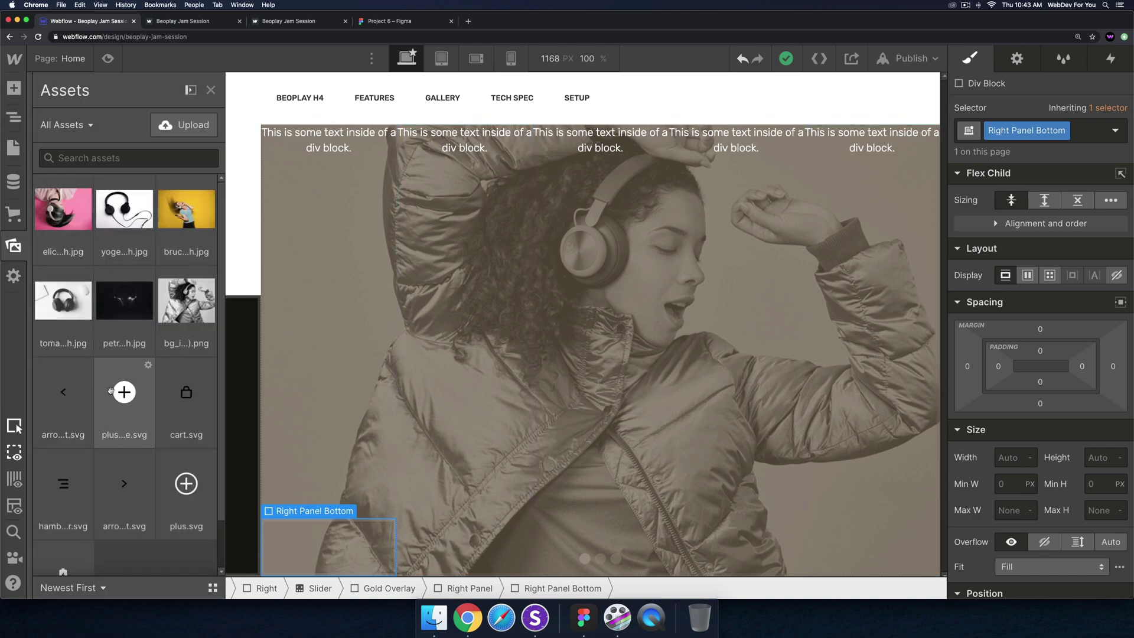
drag(120, 395, 329, 567)
click(352, 565)
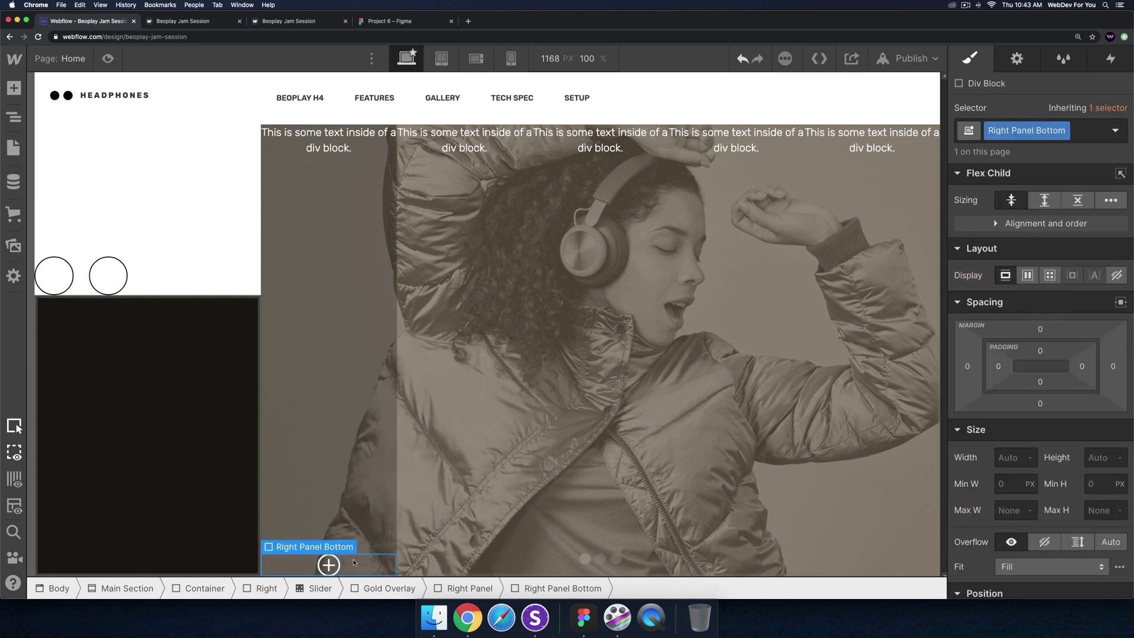
key(super+e)
text(div block)
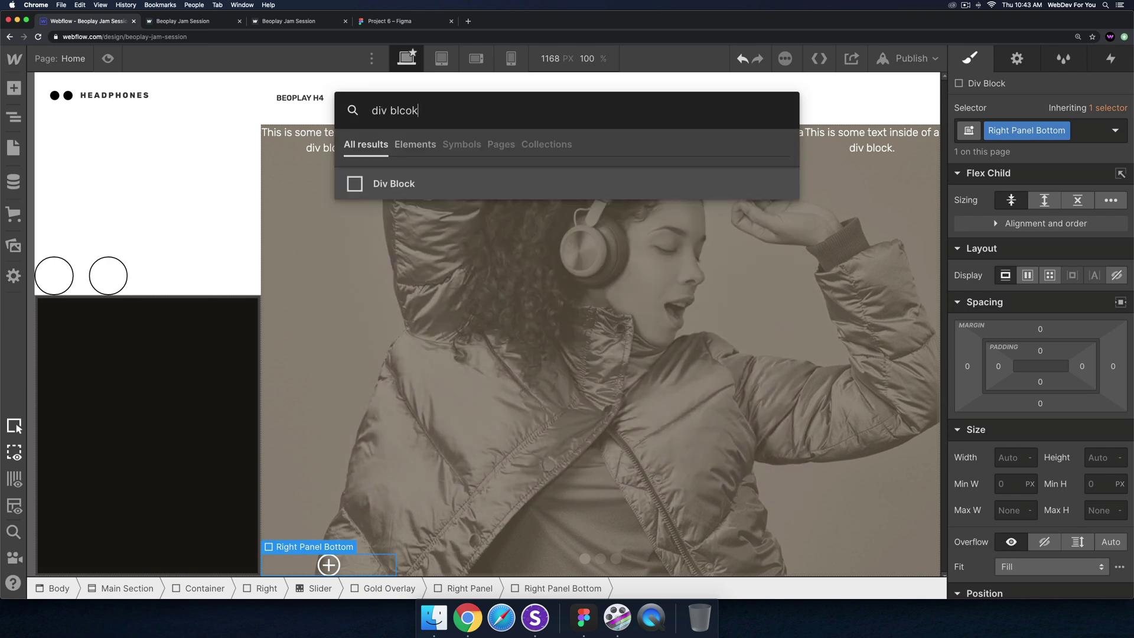
key(BackSpace)
key(BackSpace)
key(BackSpace)
text(c)
Step: Check the feature text in the Figma design and add an H3 Heading below the plus icon in Webflow's Right Panel Bottom
click(395, 22)
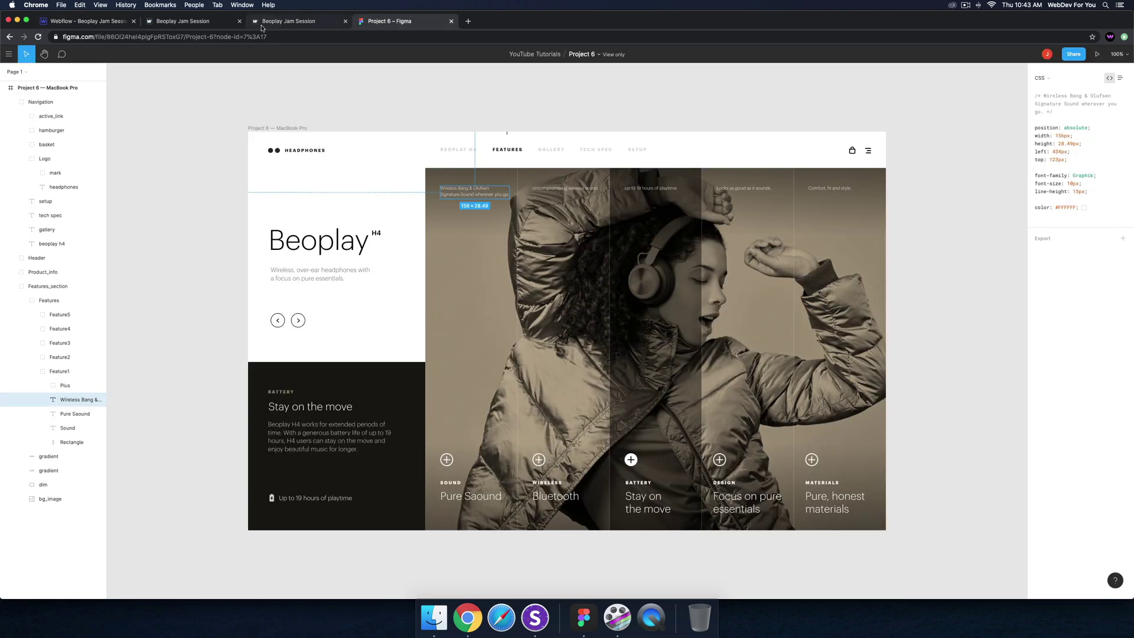
click(89, 22)
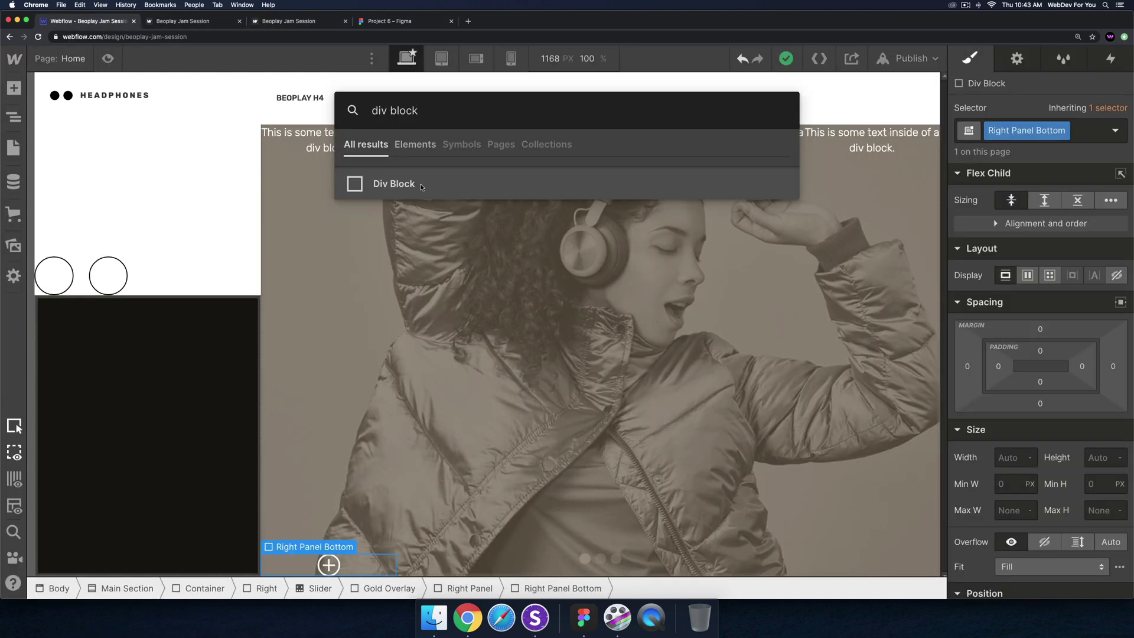
key(super+a)
text(heading)
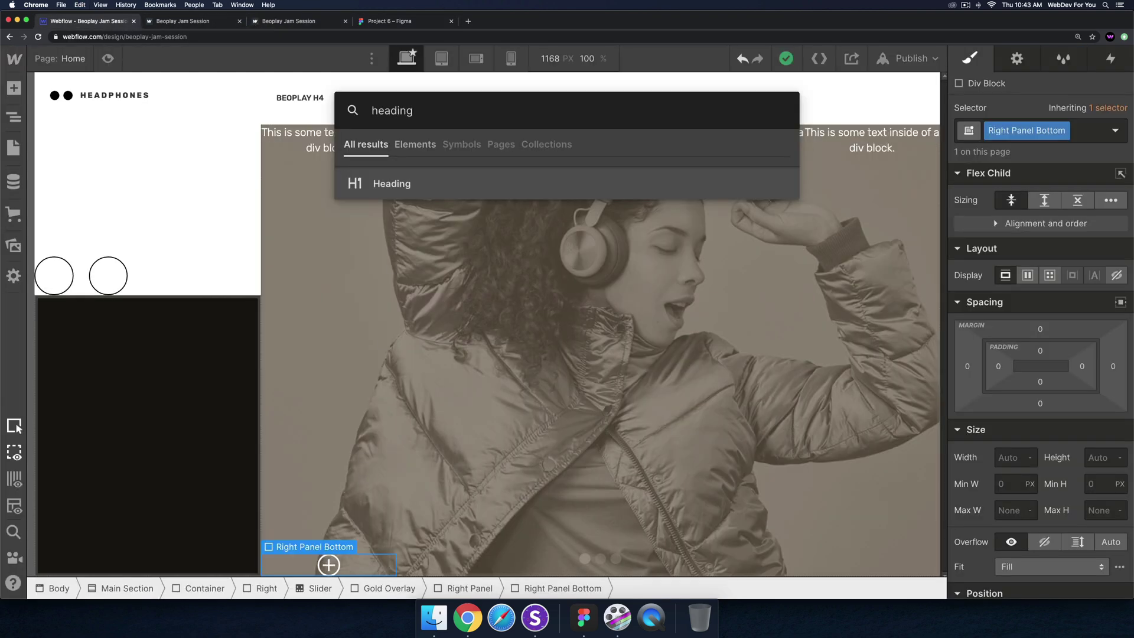
key(Return)
click(340, 497)
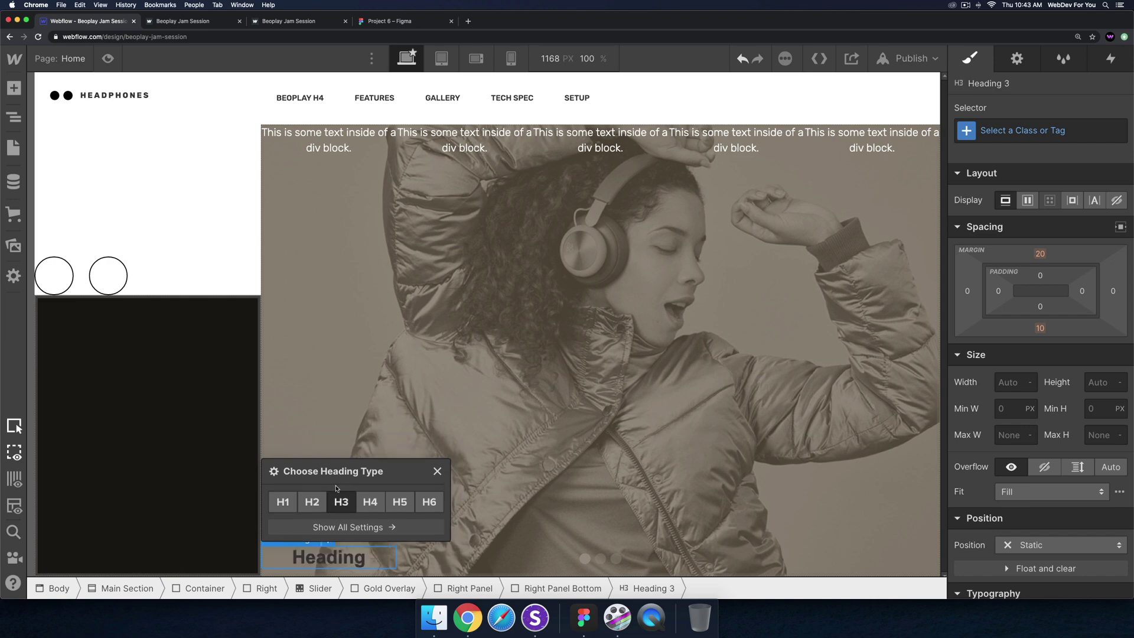
click(436, 471)
Step: Compare with the Figma design again and add a Text Block below the heading in Right Panel Bottom
click(363, 535)
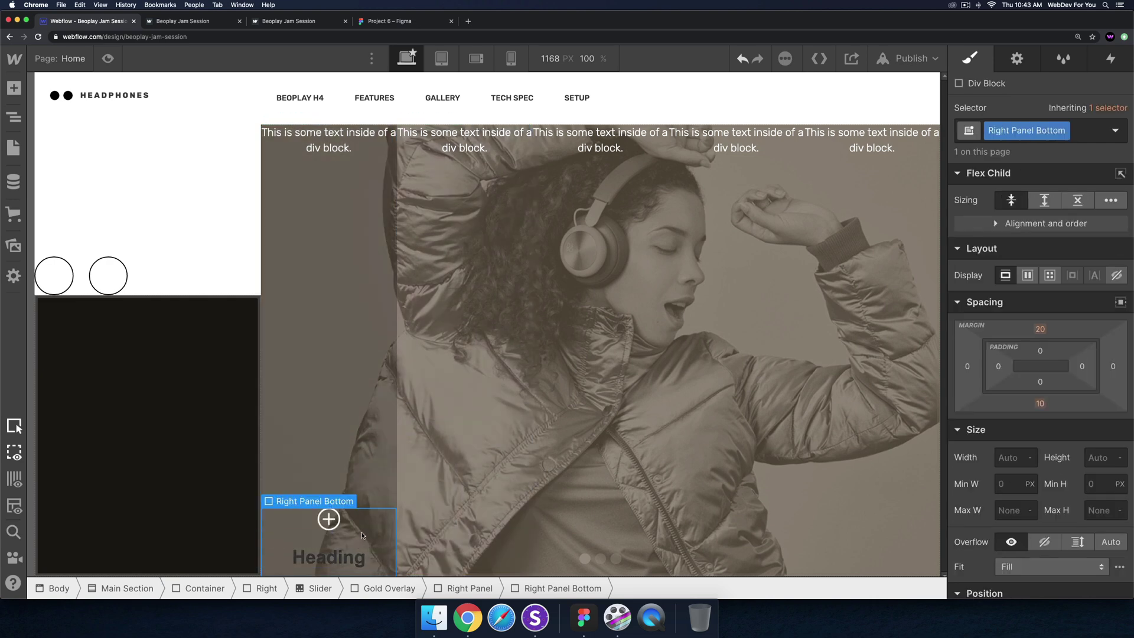
key(super+e)
click(369, 22)
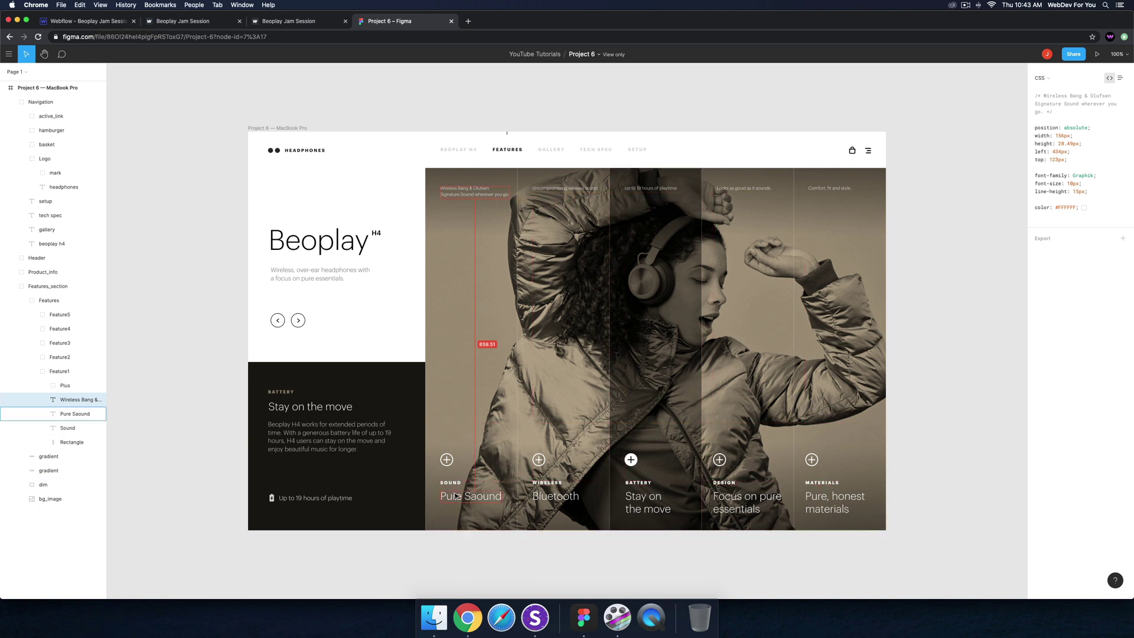
click(87, 20)
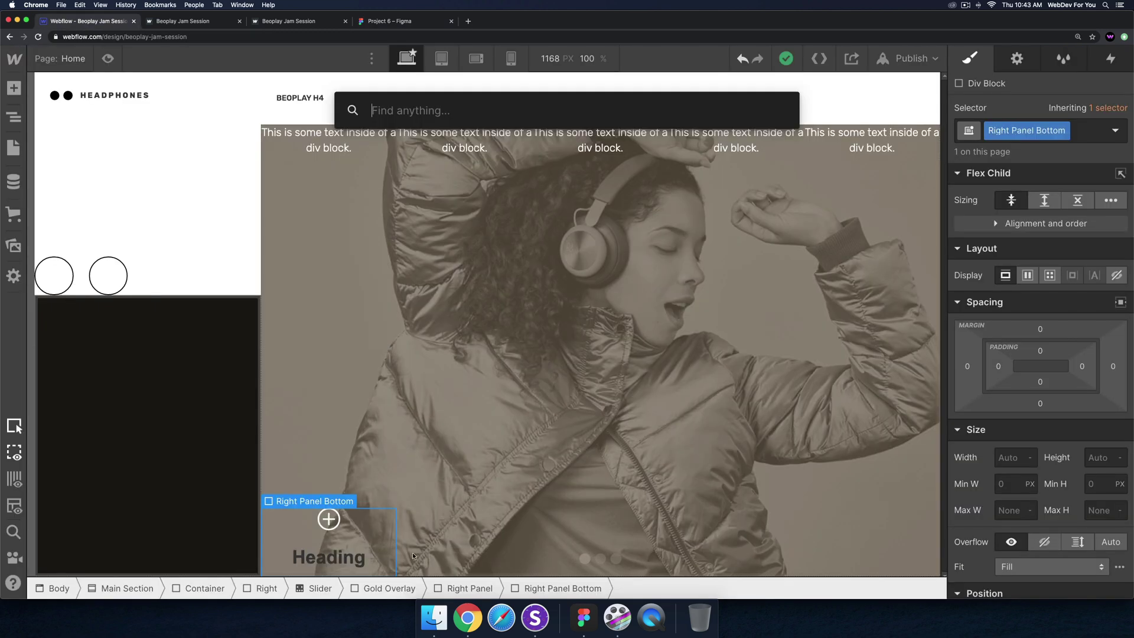
key(Escape)
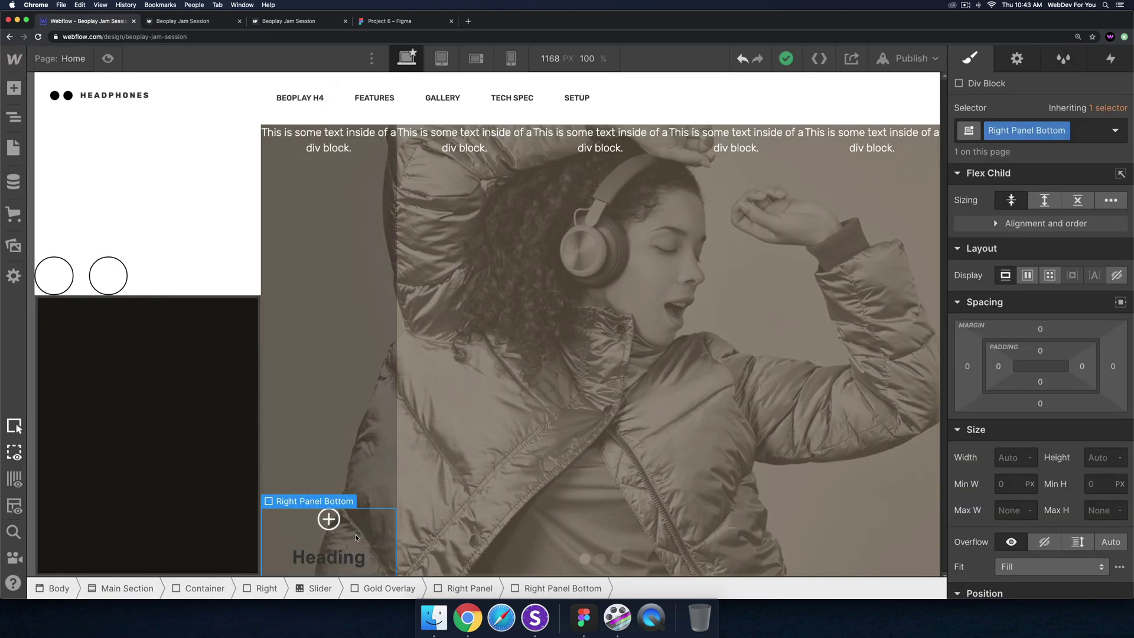
key(super+e)
text(text block)
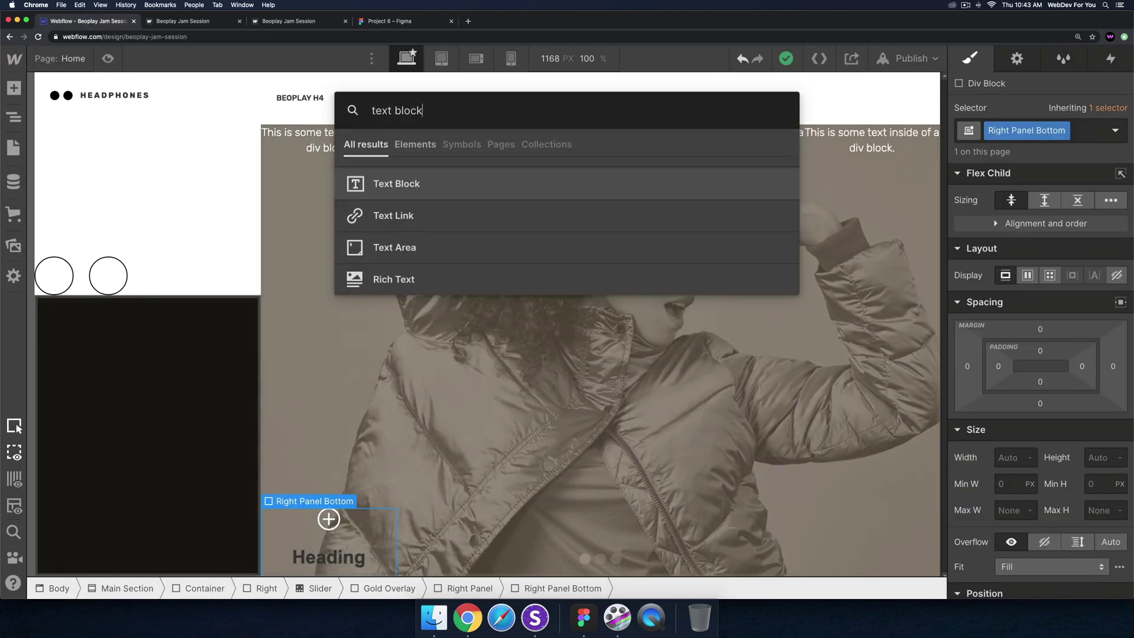
key(Return)
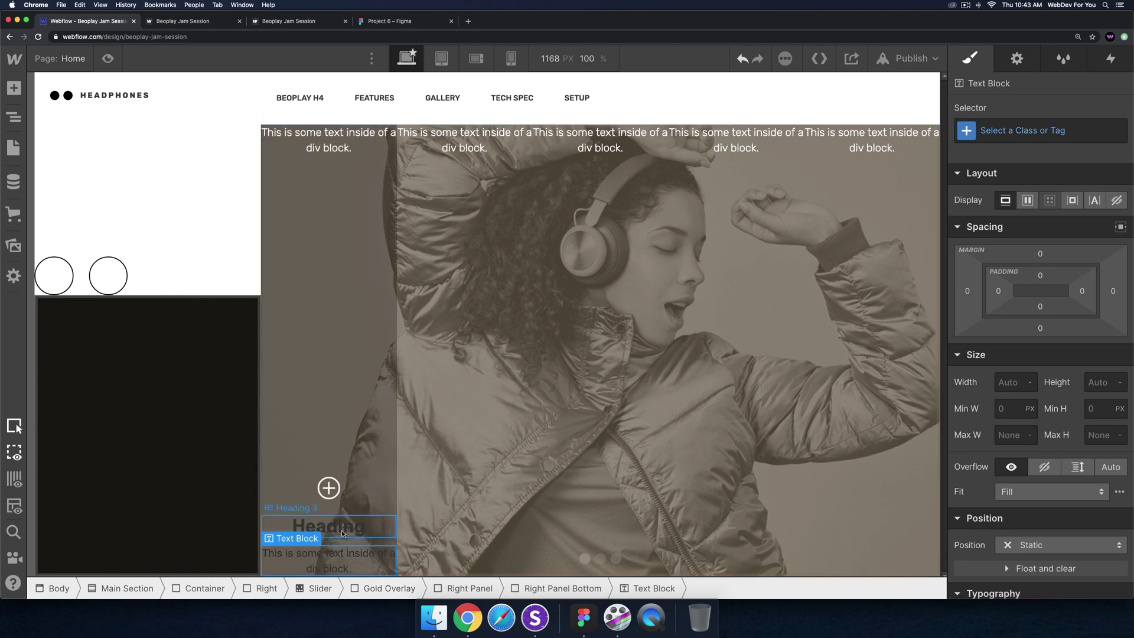
Step: Assign a new class called Right Panel Heading to the H3 in the first panel
click(302, 532)
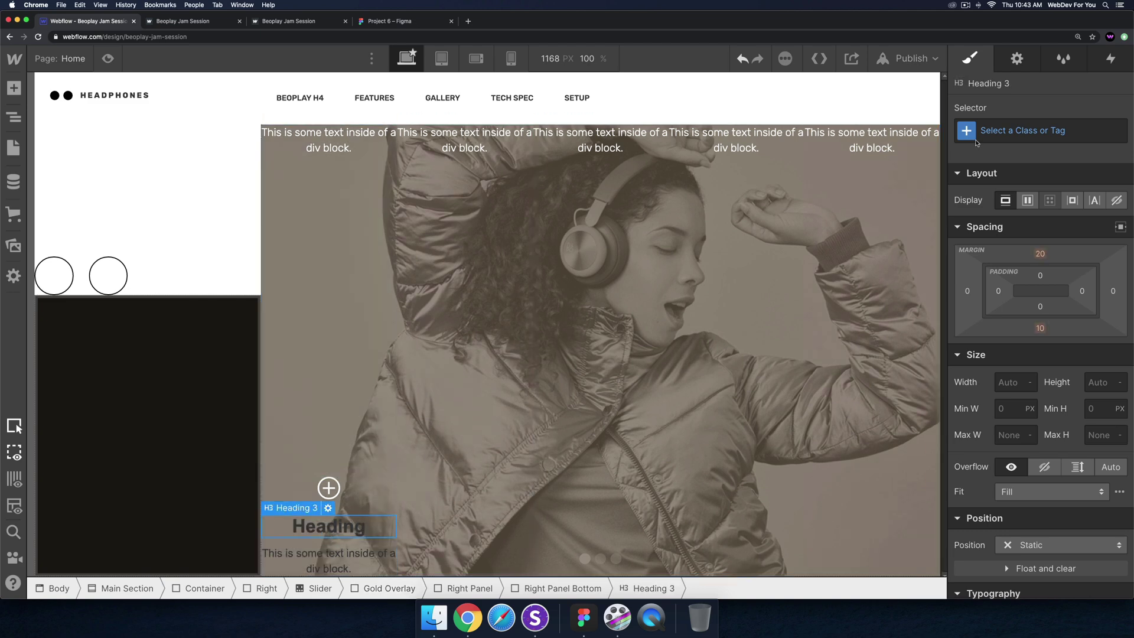
click(1050, 130)
text(Right P)
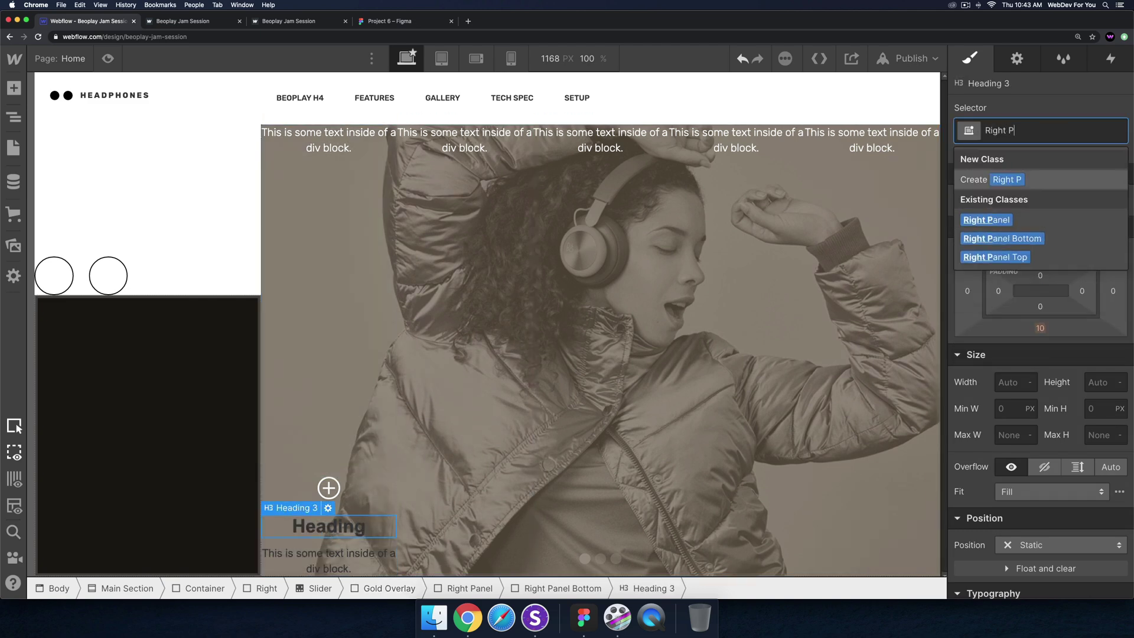
text(anel Heading)
key(Return)
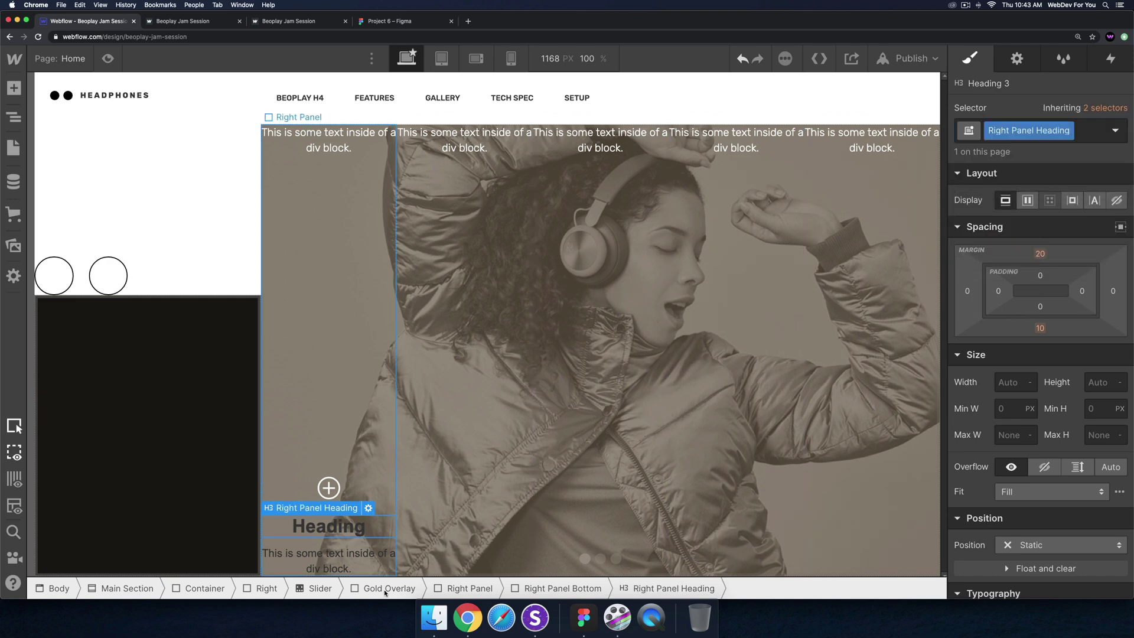
Step: Assign a new class called Right Panel Text to the text block under the heading
click(328, 558)
click(1034, 130)
text(R)
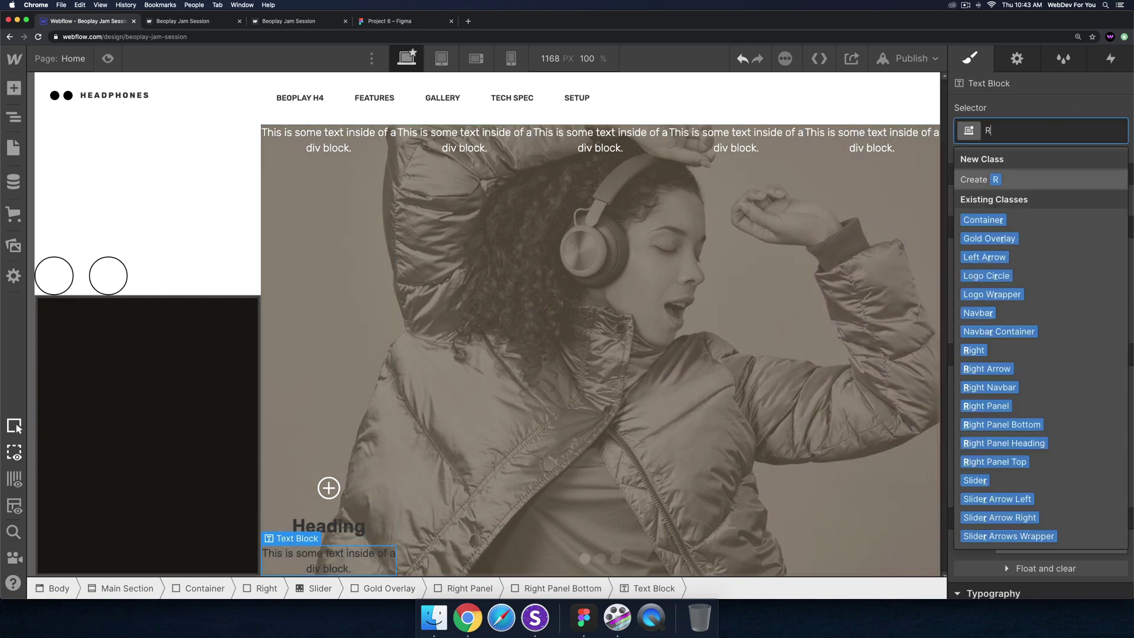
text(ight Panel Text)
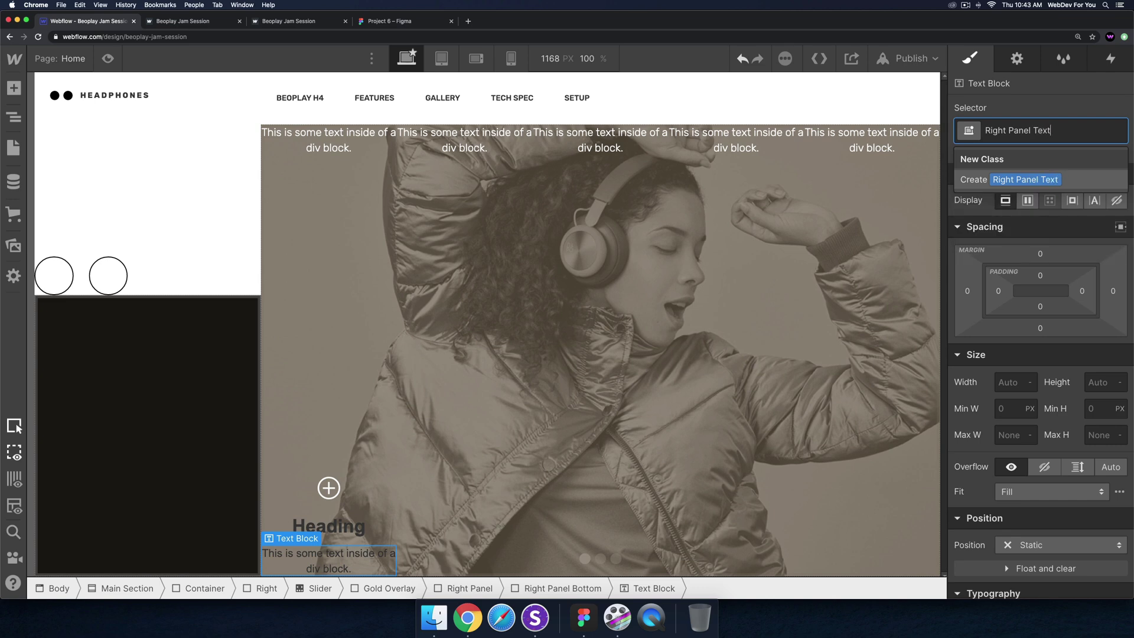
key(Return)
Step: Set the Right Panel Heading font to Rubik with weight 700 - Bold
click(373, 521)
scroll(1064, 429, down, 15)
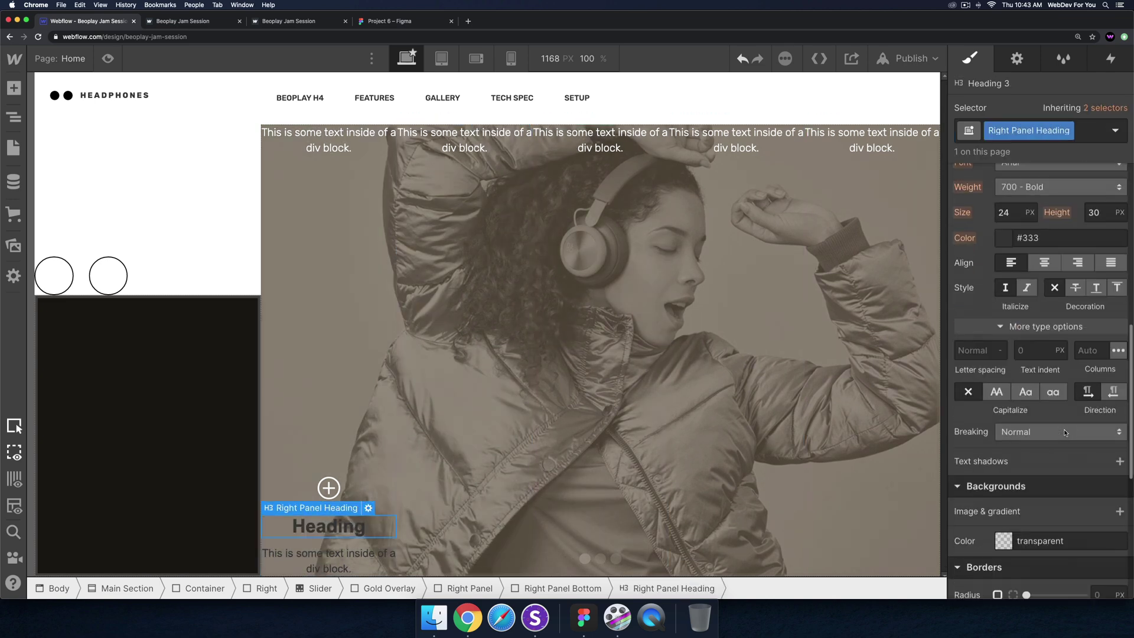
scroll(1045, 393, up, 6)
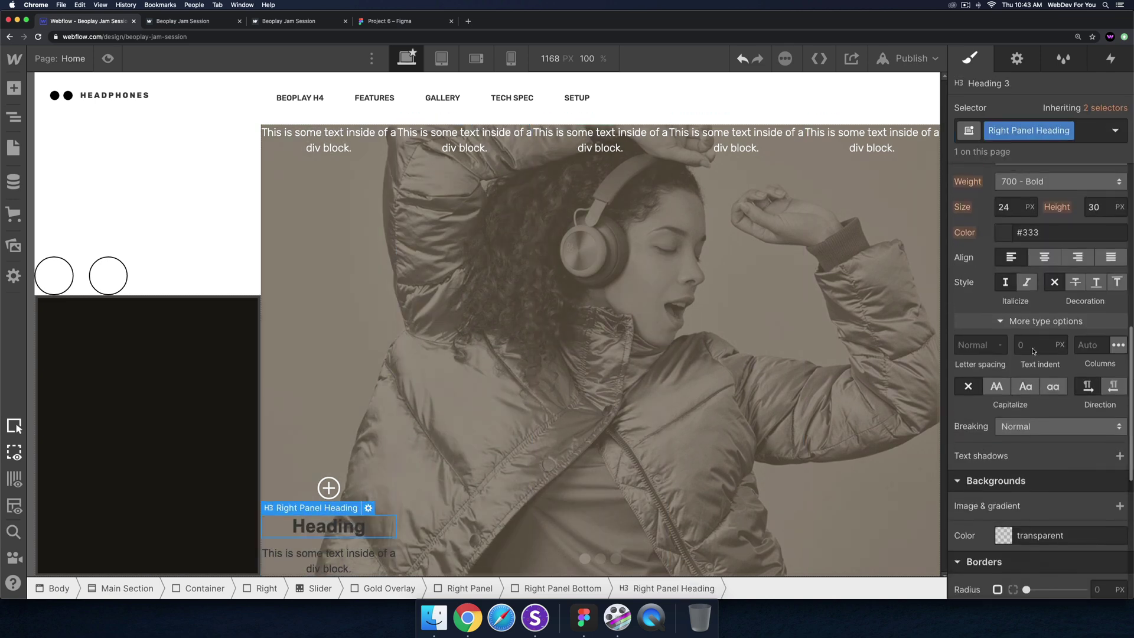
click(1029, 218)
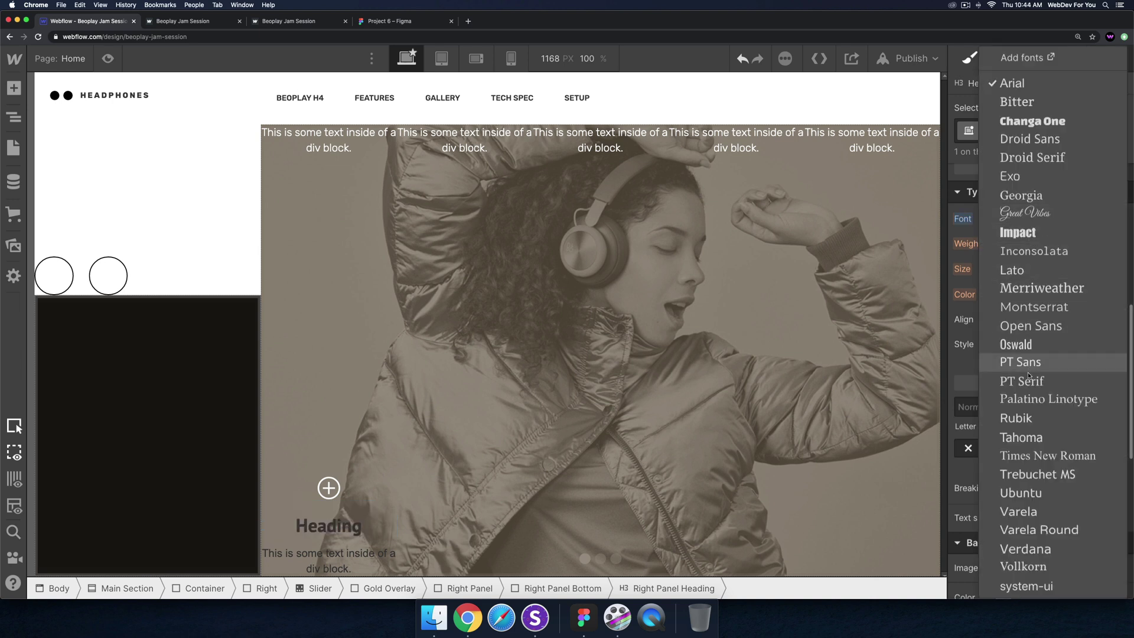
click(1026, 422)
click(1039, 243)
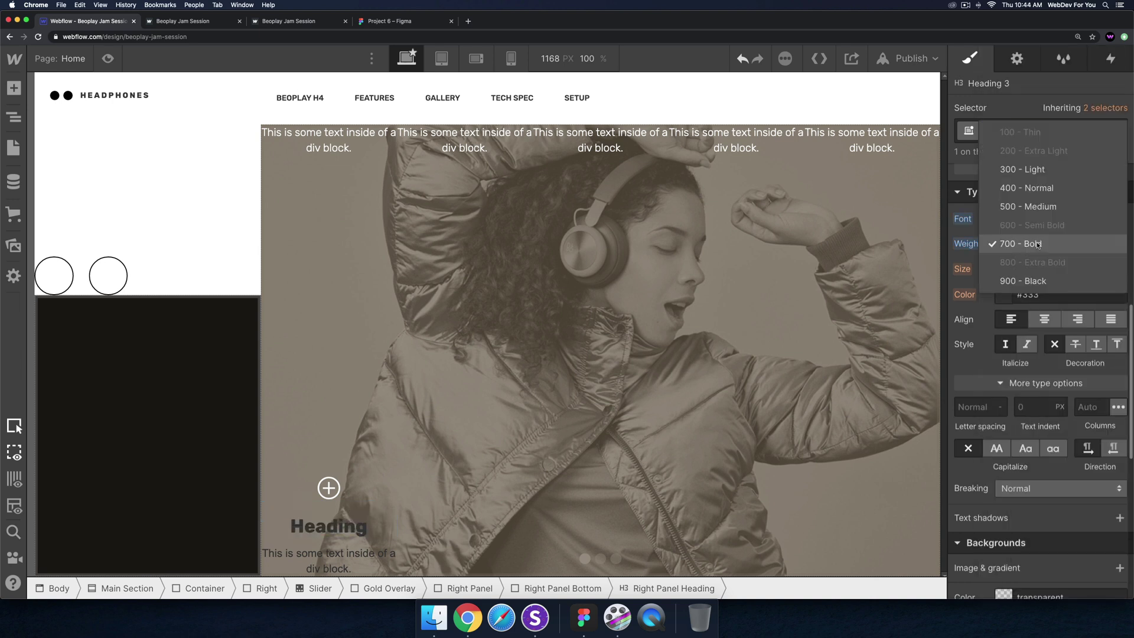
click(1031, 245)
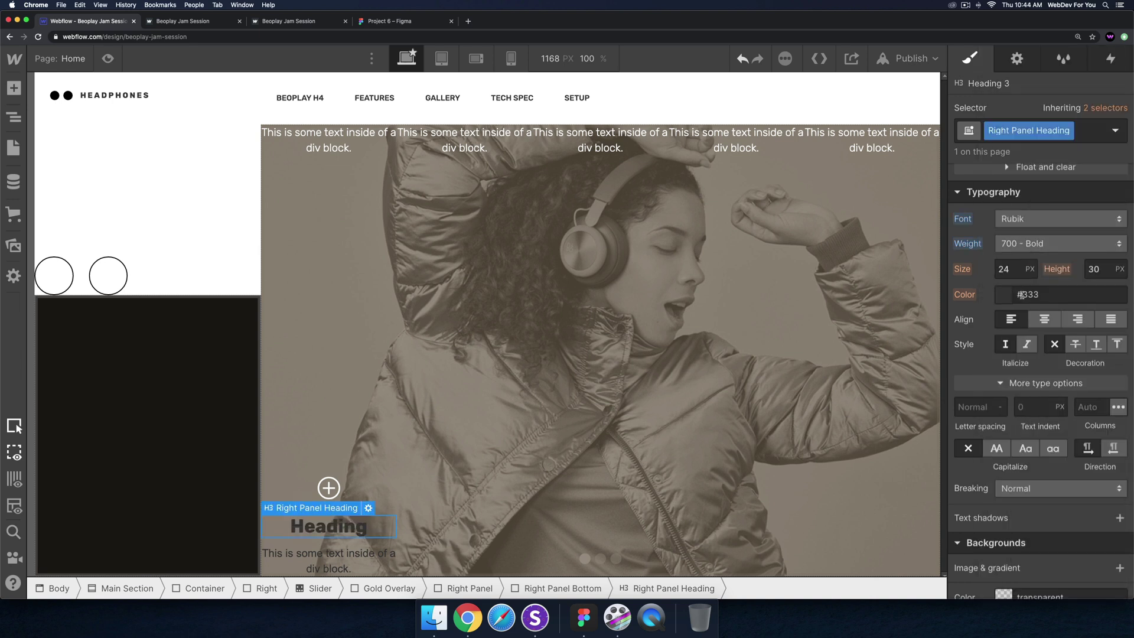
Step: Make Right Panel Heading uppercase and white, with 2 px letter spacing and a 10 px font size
click(996, 448)
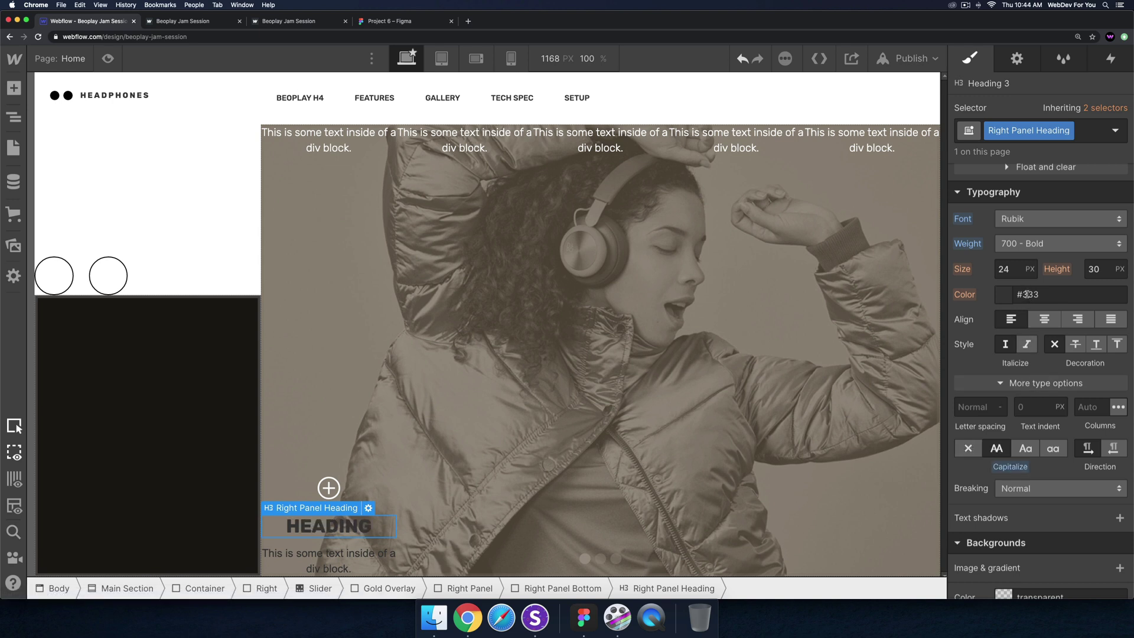
click(985, 406)
text(2)
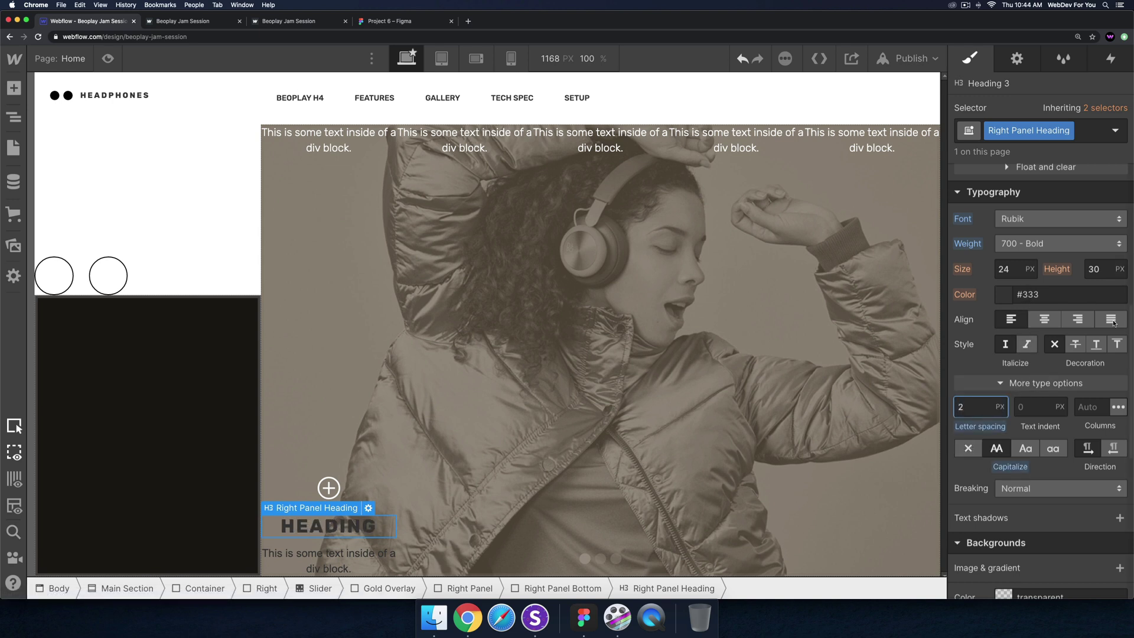
drag(955, 146, 954, 53)
click(1018, 296)
click(1014, 274)
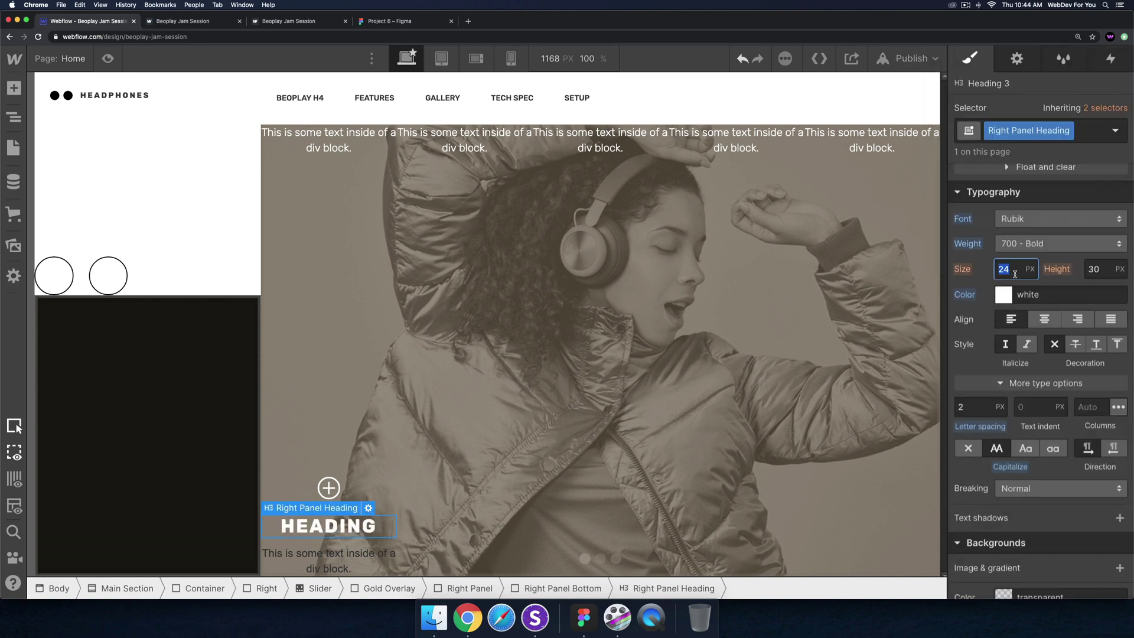
text(10)
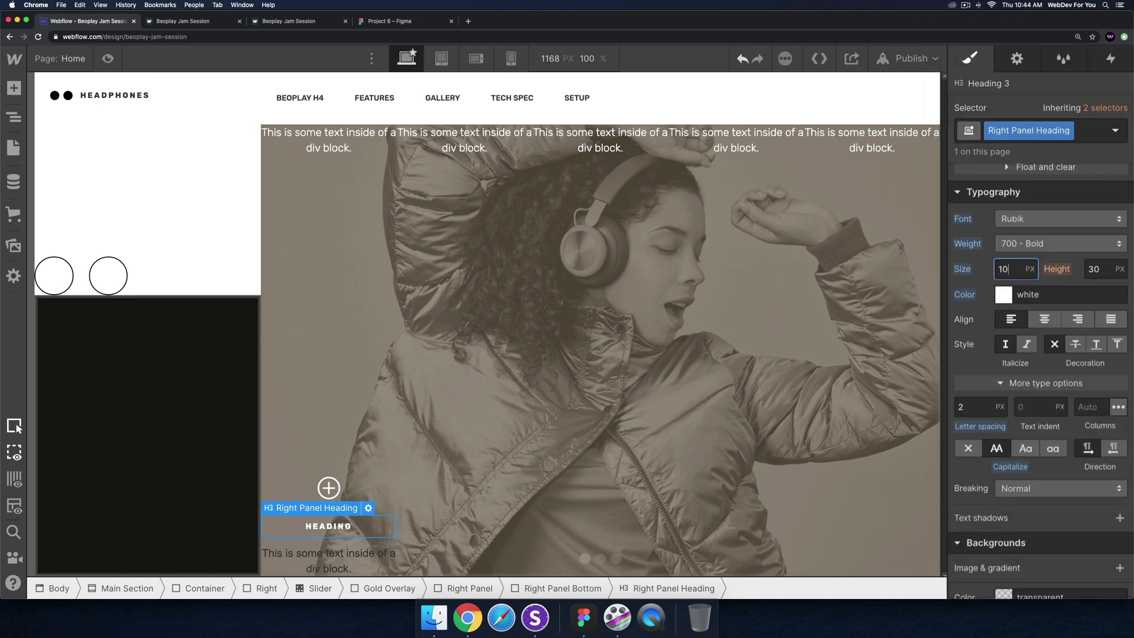
Step: Style Right Panel Text with the Rubik font, weight 300 - Light and white color
click(351, 560)
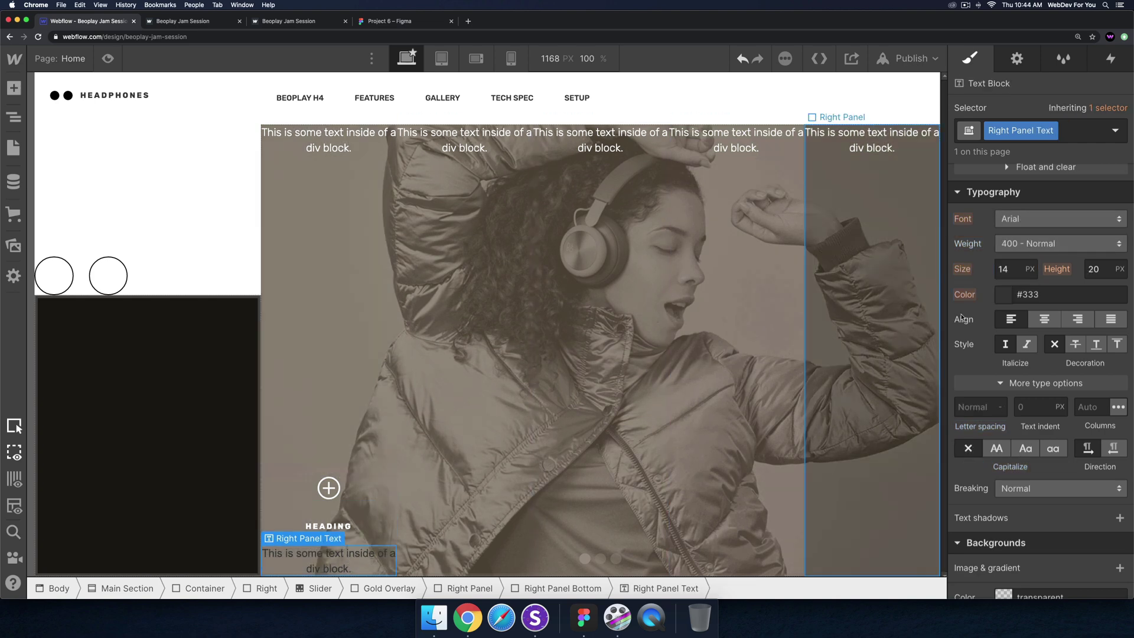
click(1021, 218)
click(1003, 416)
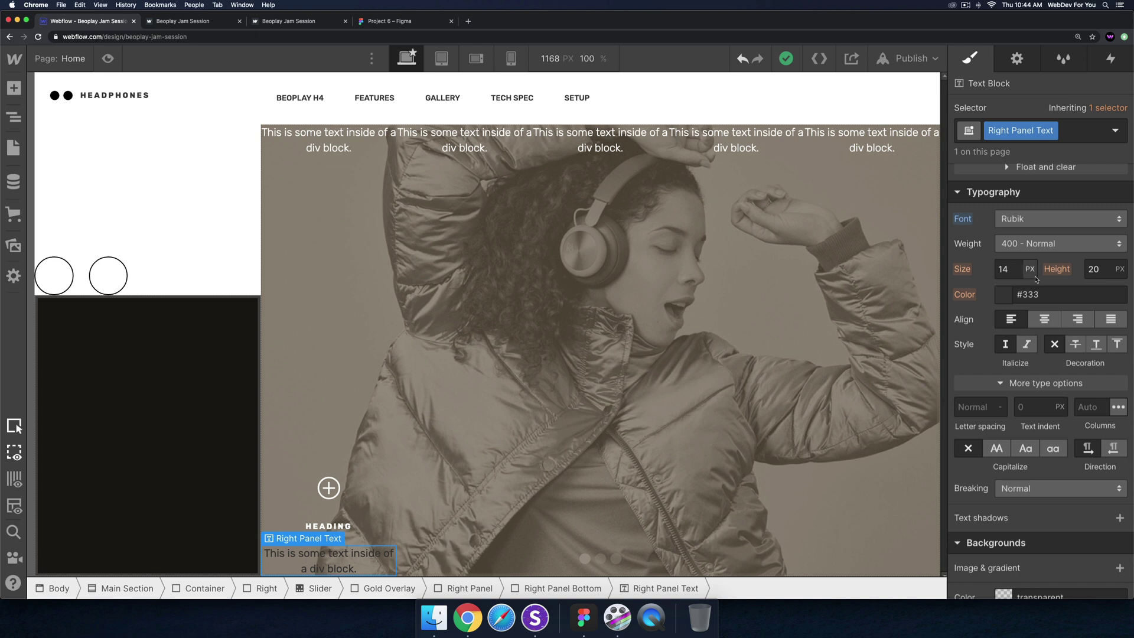
click(1026, 244)
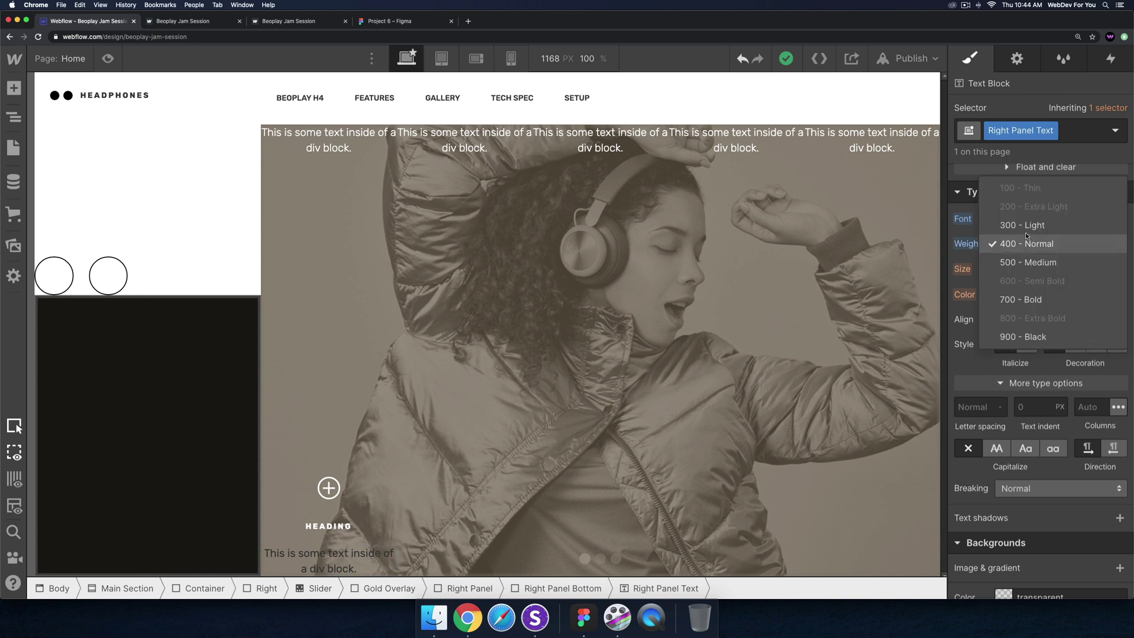
click(1025, 231)
click(1025, 236)
click(1025, 228)
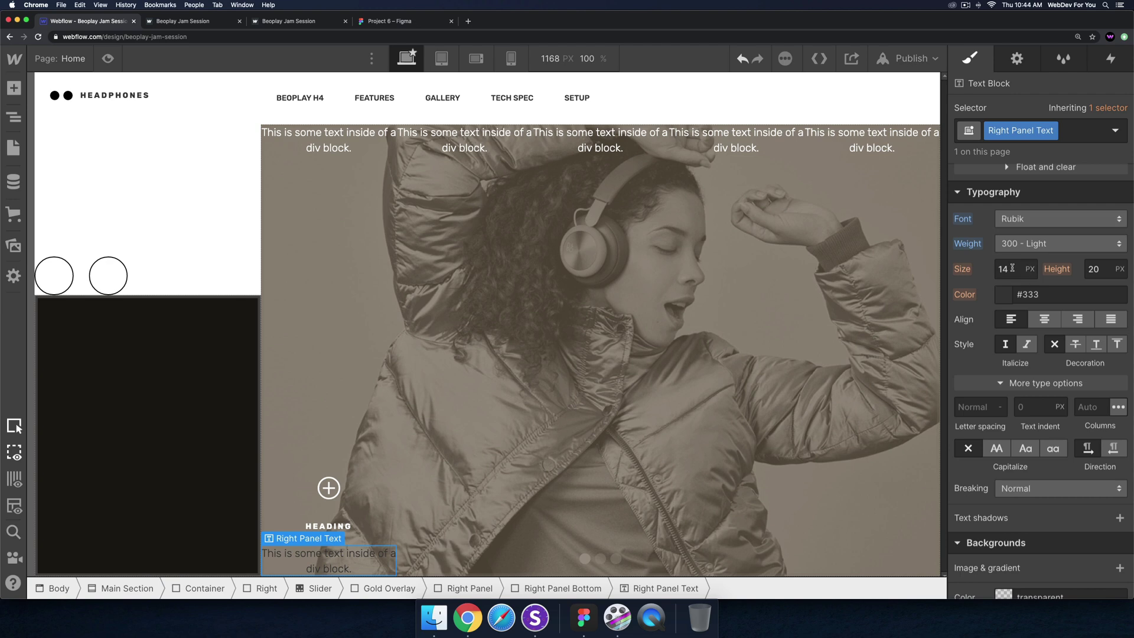
click(1007, 296)
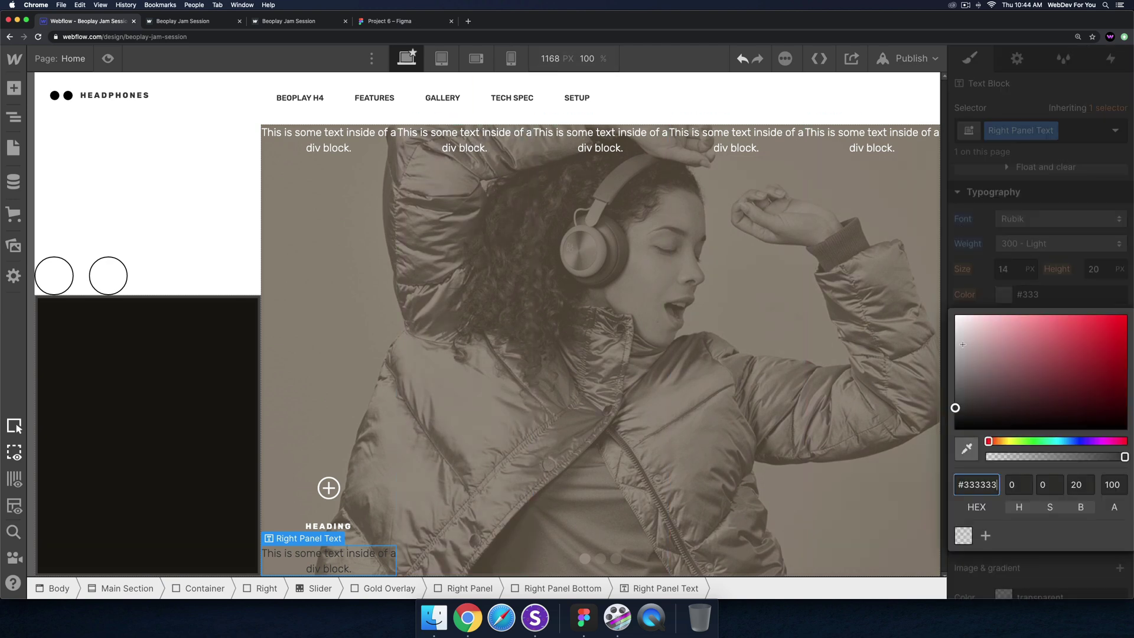
click(329, 488)
Step: Try start alignment on Right Panel Bottom as a flex child and reset its alignment
click(365, 521)
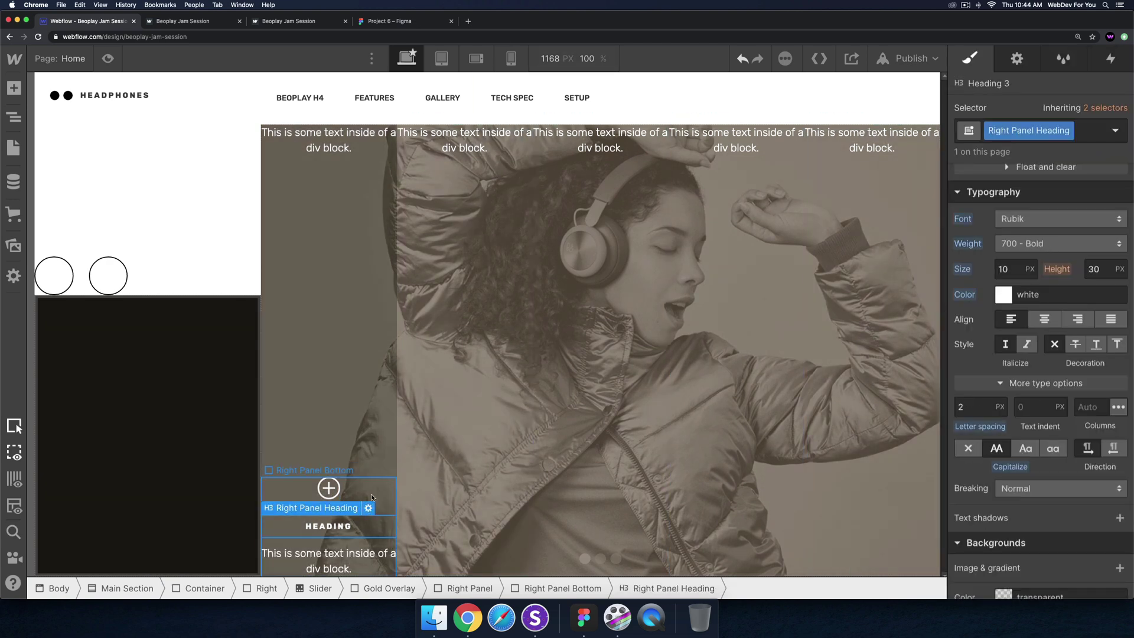
click(365, 493)
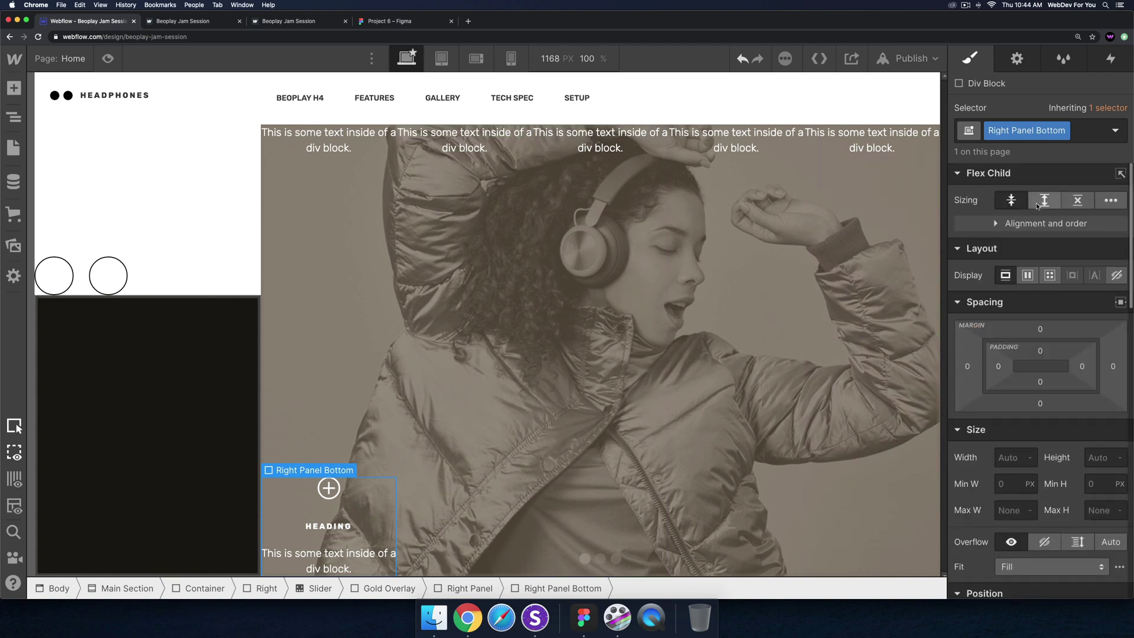
click(1019, 223)
click(1025, 246)
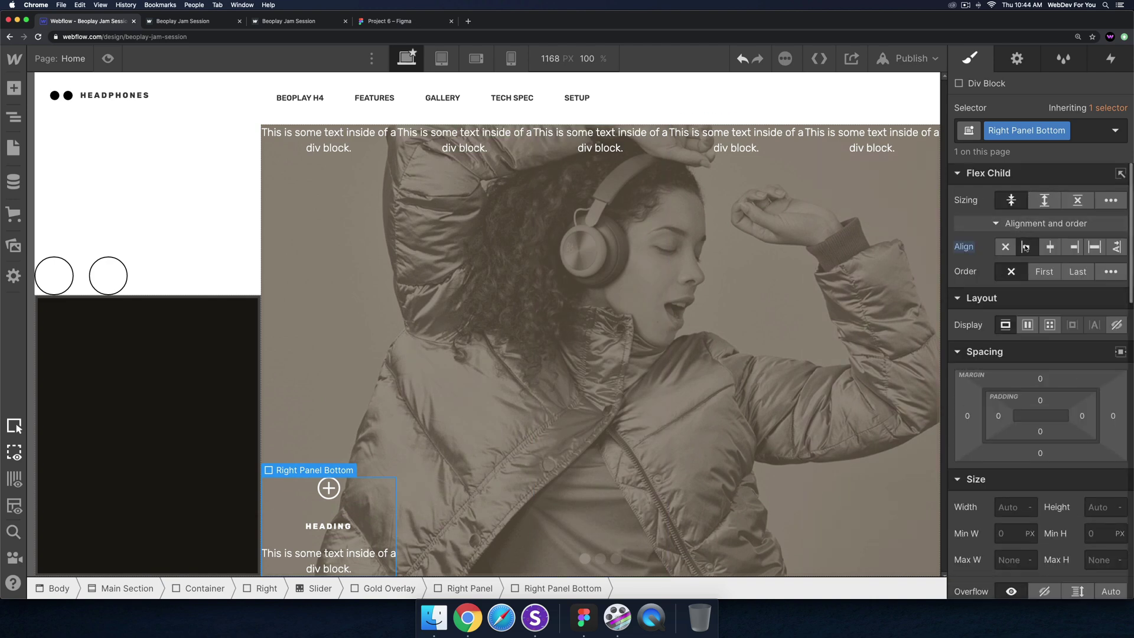
click(1006, 247)
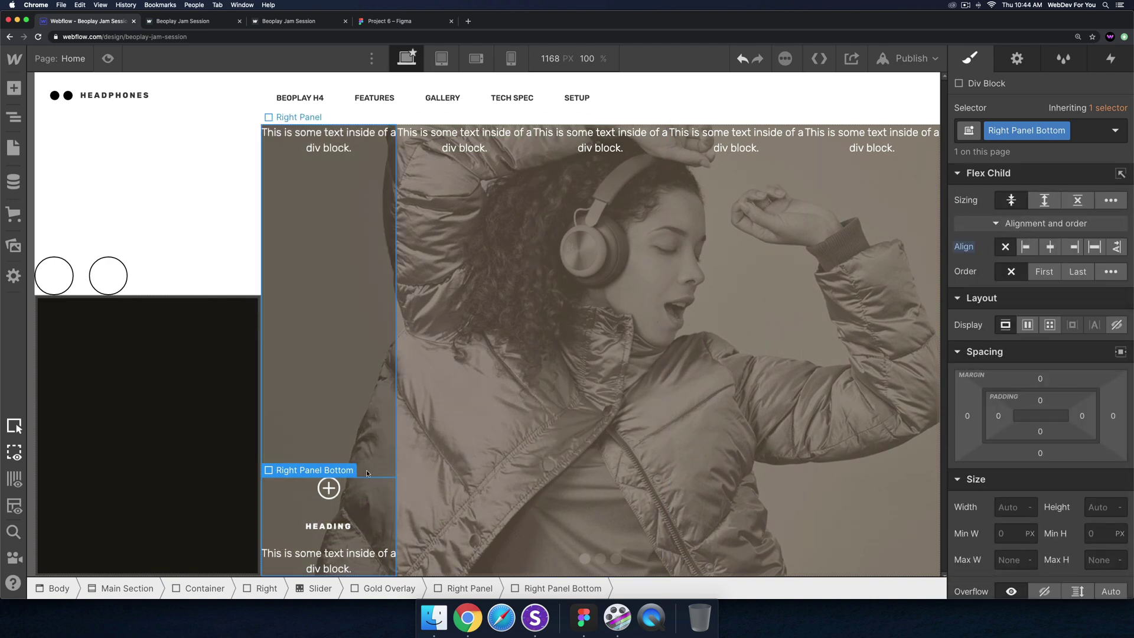
click(330, 489)
click(331, 528)
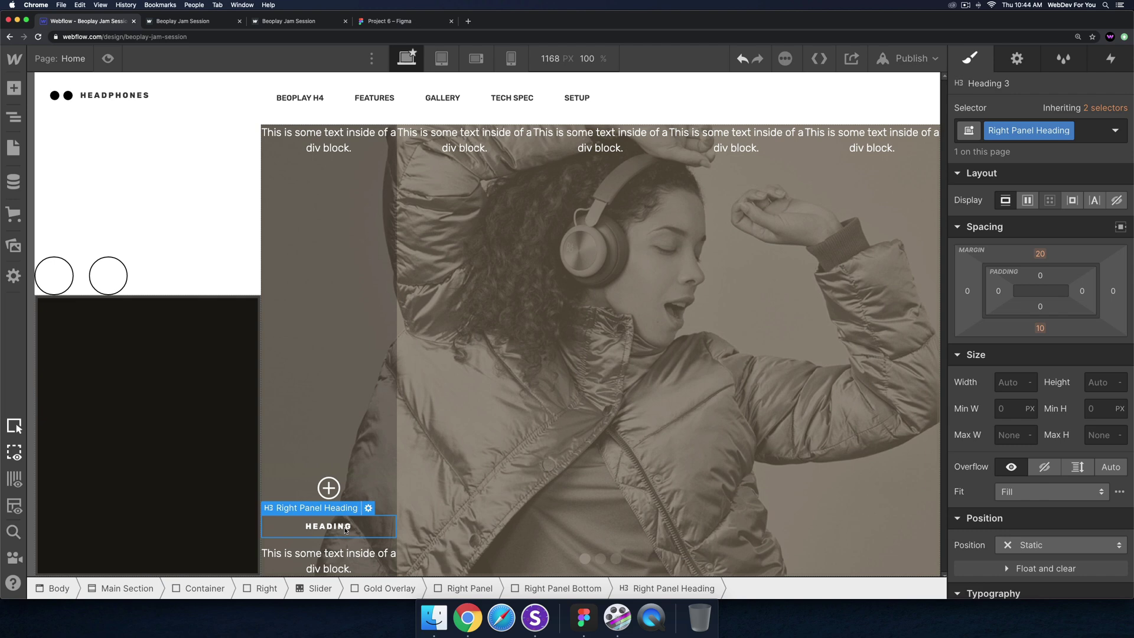
click(328, 555)
click(329, 542)
click(328, 526)
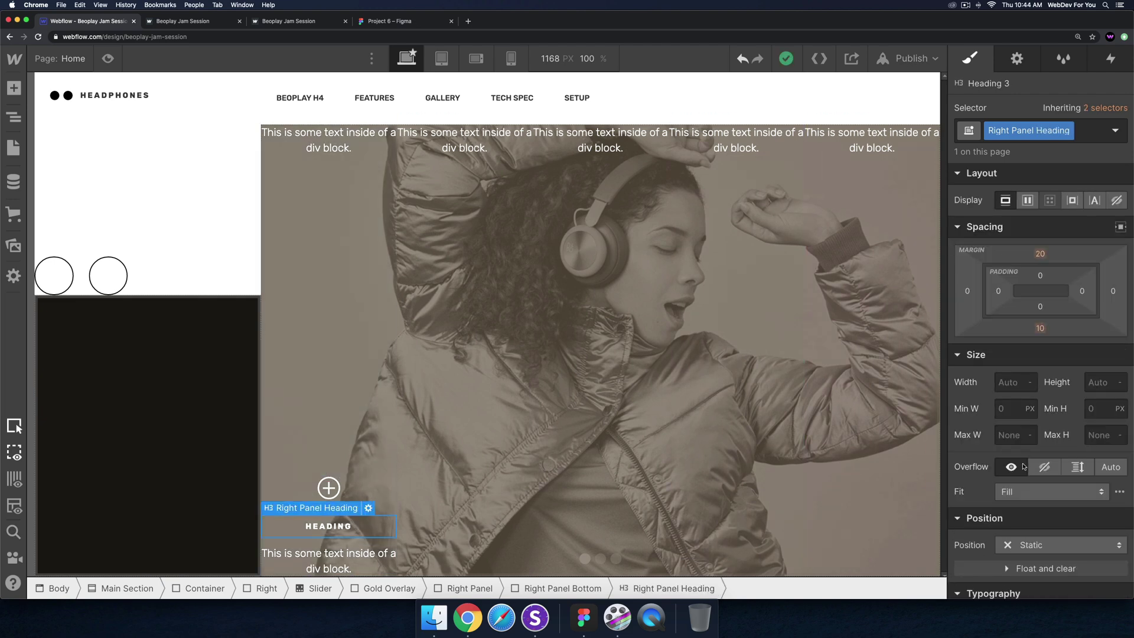
Step: Left-align the text of Right Panel Heading and Right Panel Text in the first feature panel
scroll(1023, 466, down, 5)
click(1011, 518)
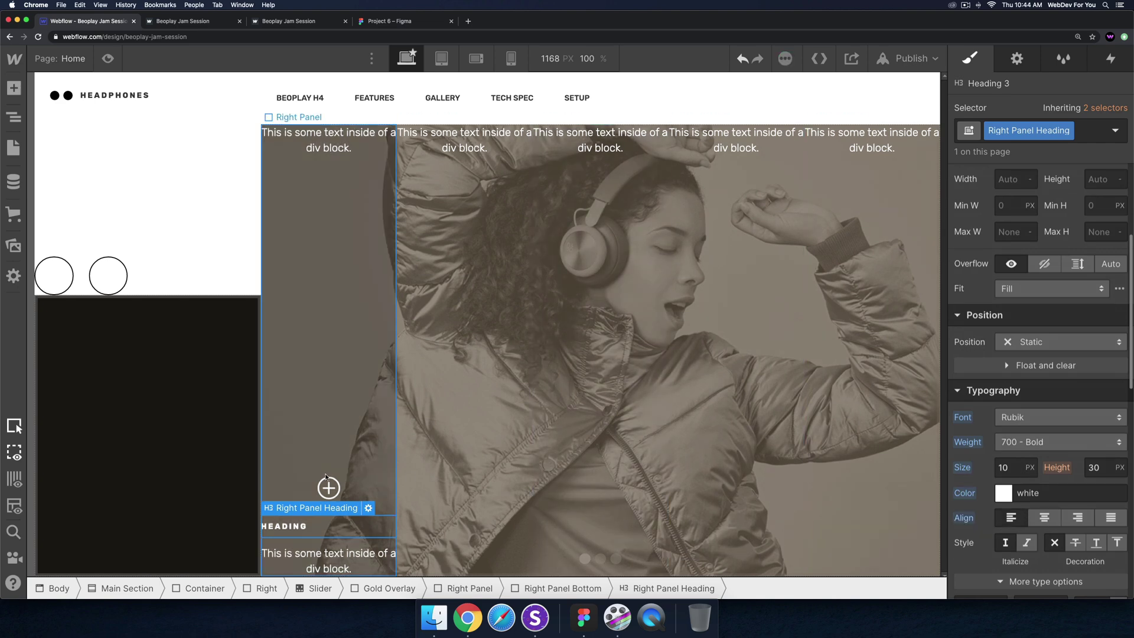
click(329, 560)
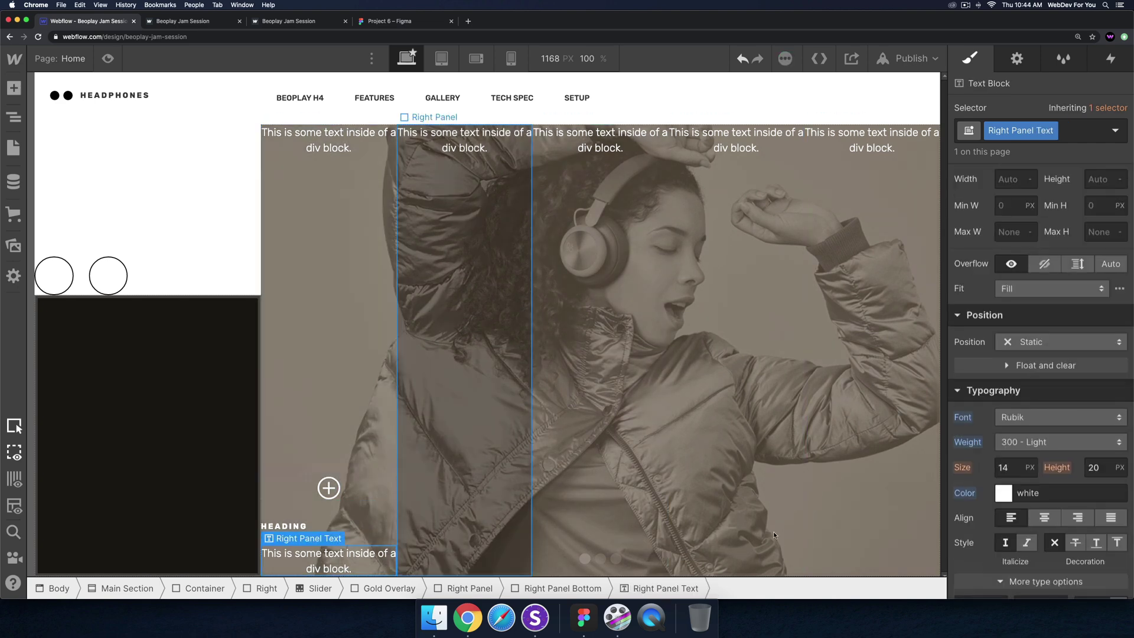
Step: Make Right Panel Bottom a vertical flexbox with its children aligned to the start
click(336, 497)
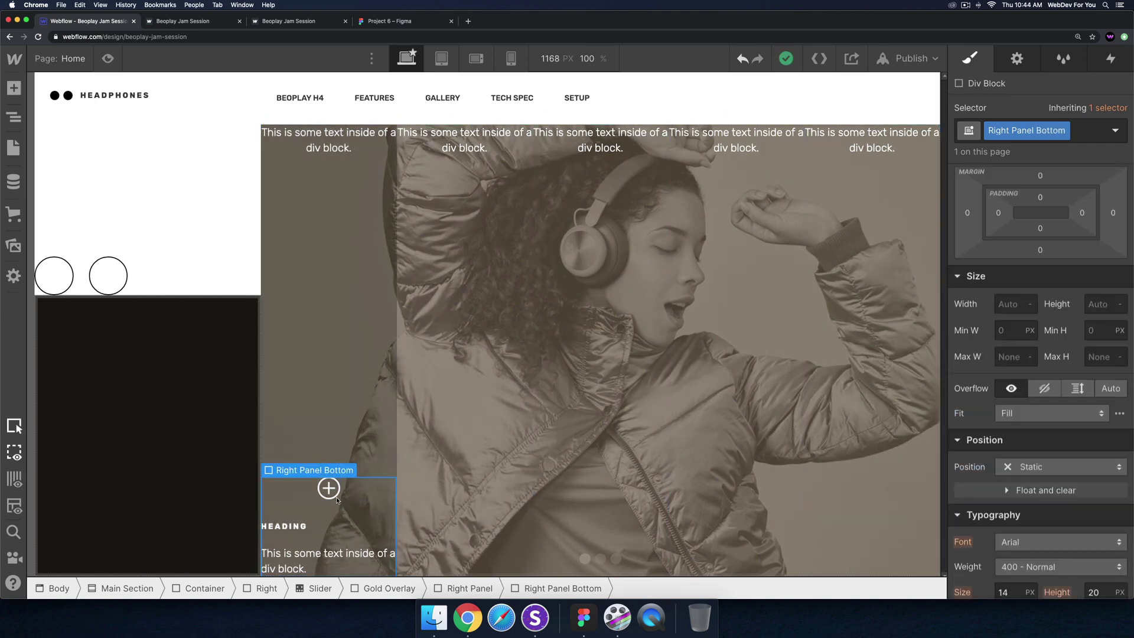
click(329, 489)
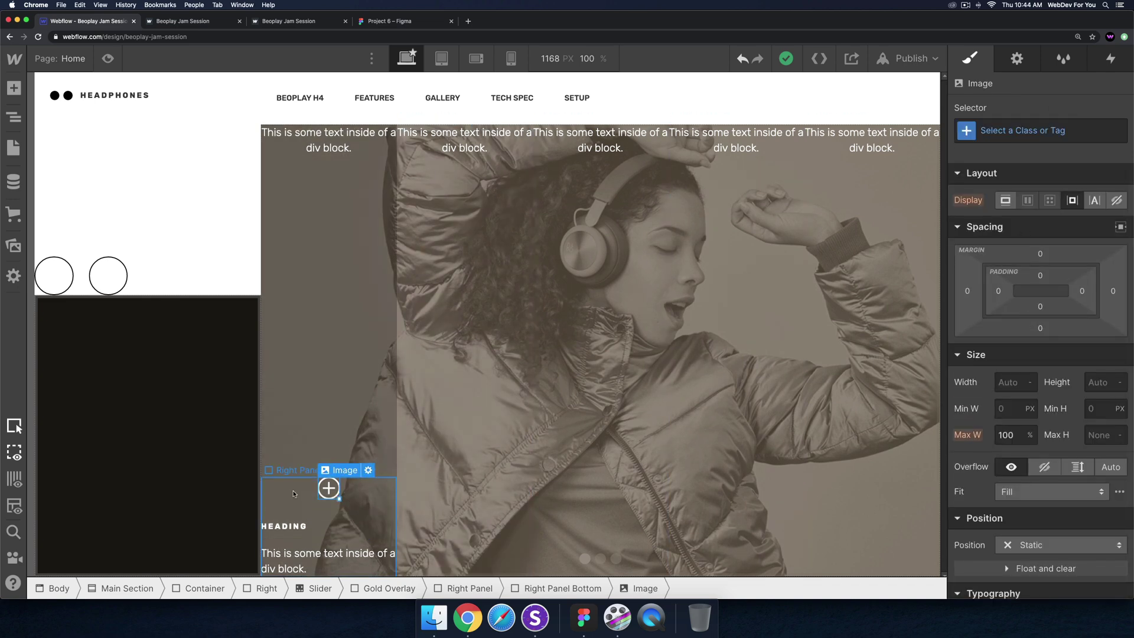
click(360, 508)
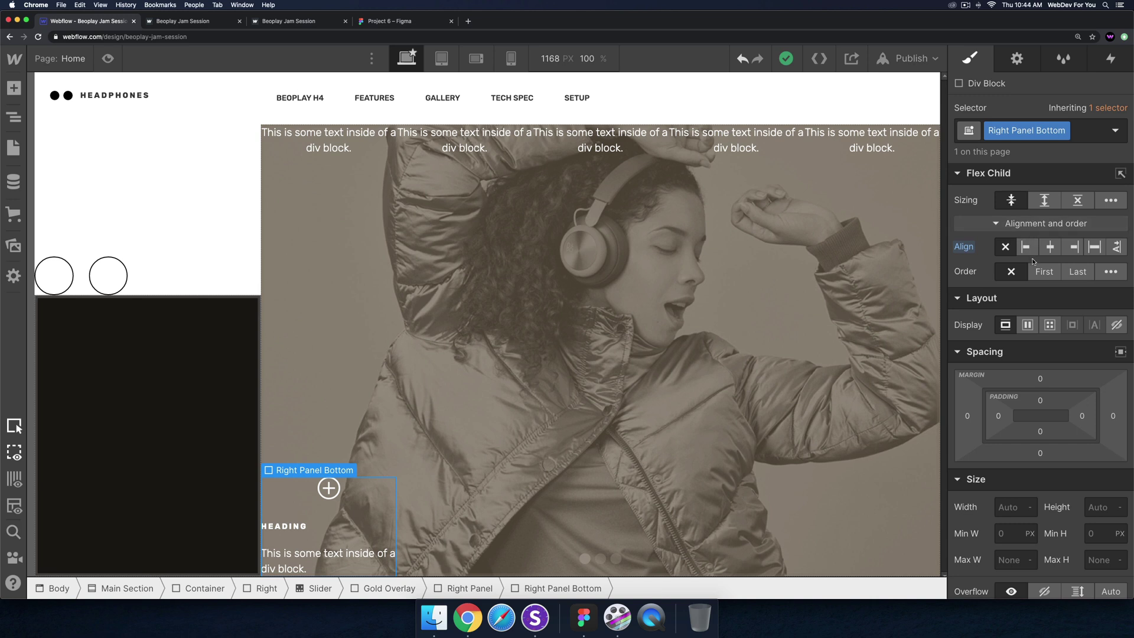
click(1029, 324)
click(1078, 355)
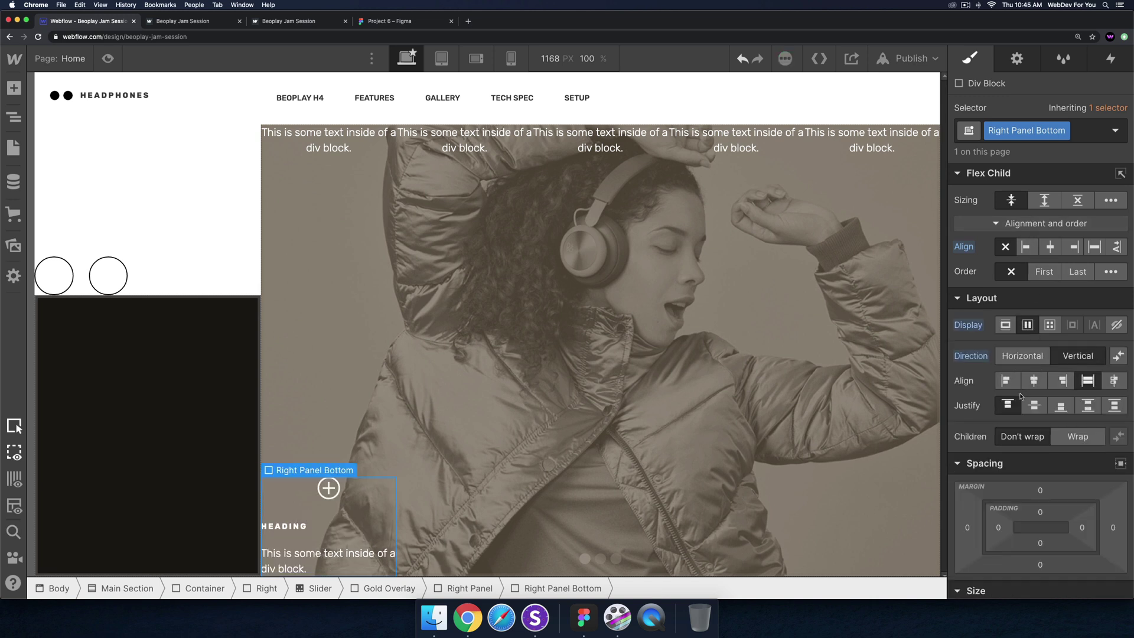
click(1003, 381)
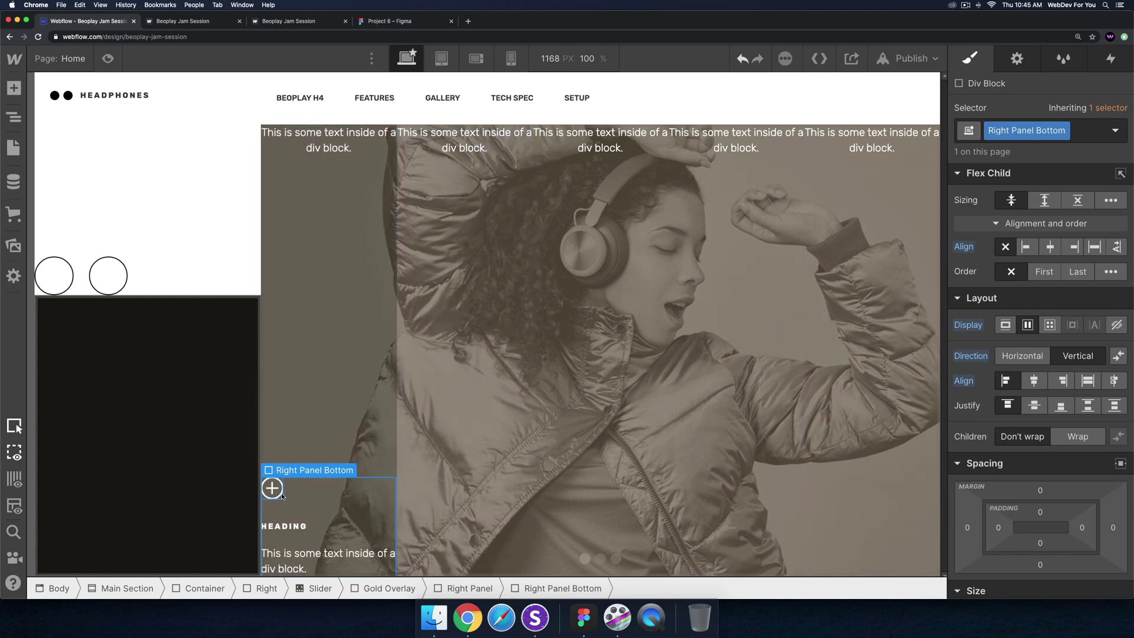
Step: Check the panel spacing in the Figma design, and set Right Panel Bottom's left padding to 40 px in Webflow
click(209, 23)
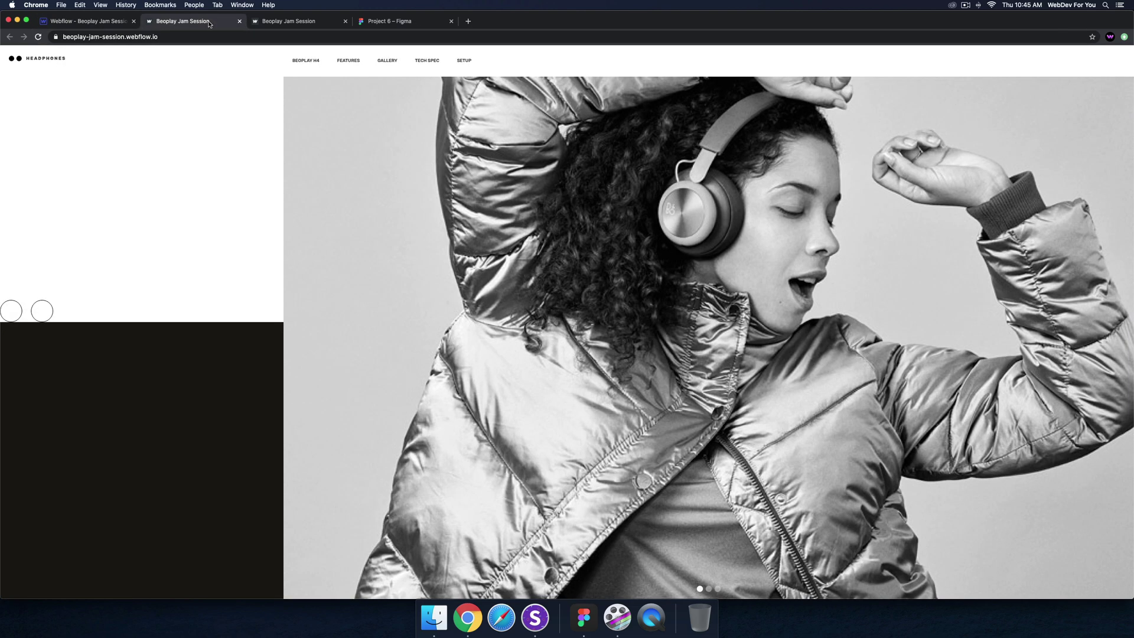
click(395, 23)
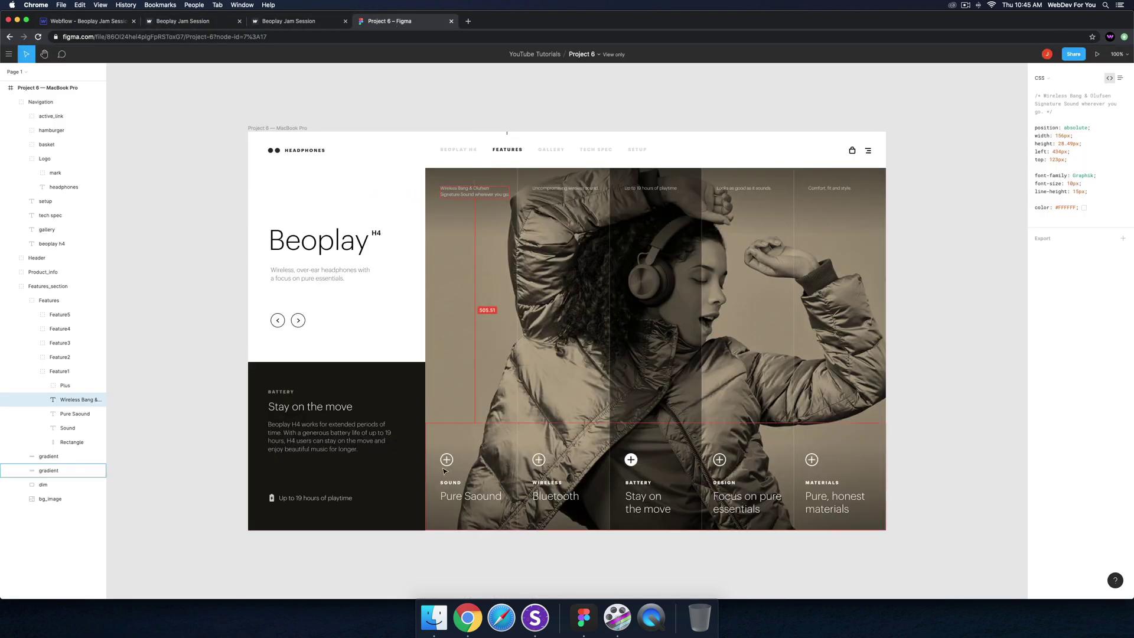
click(96, 22)
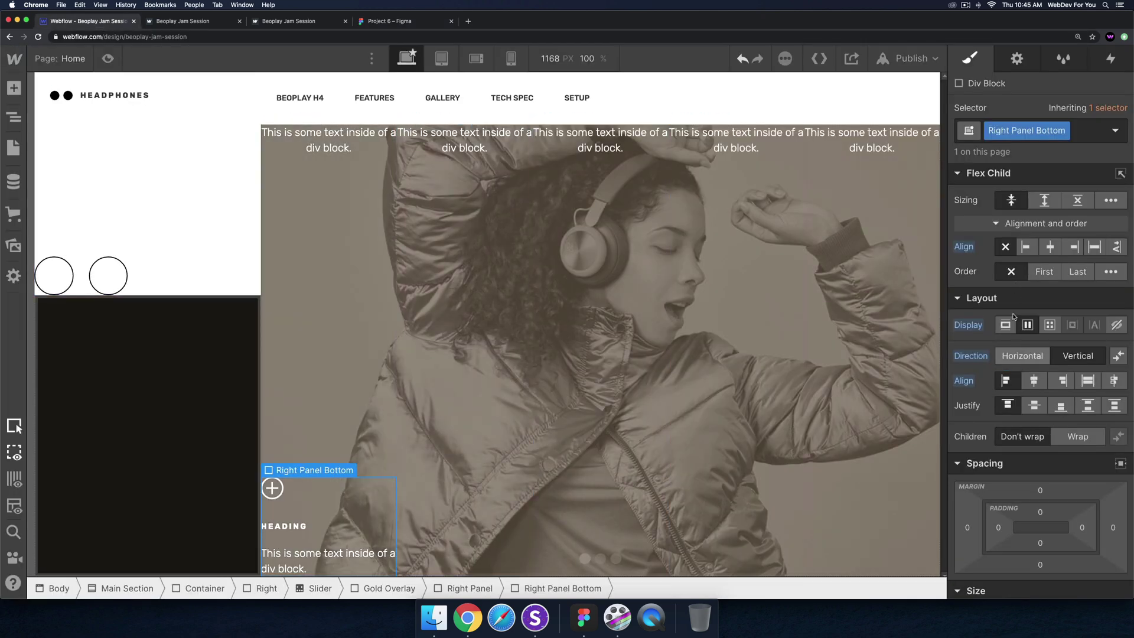
drag(1003, 522, 1028, 520)
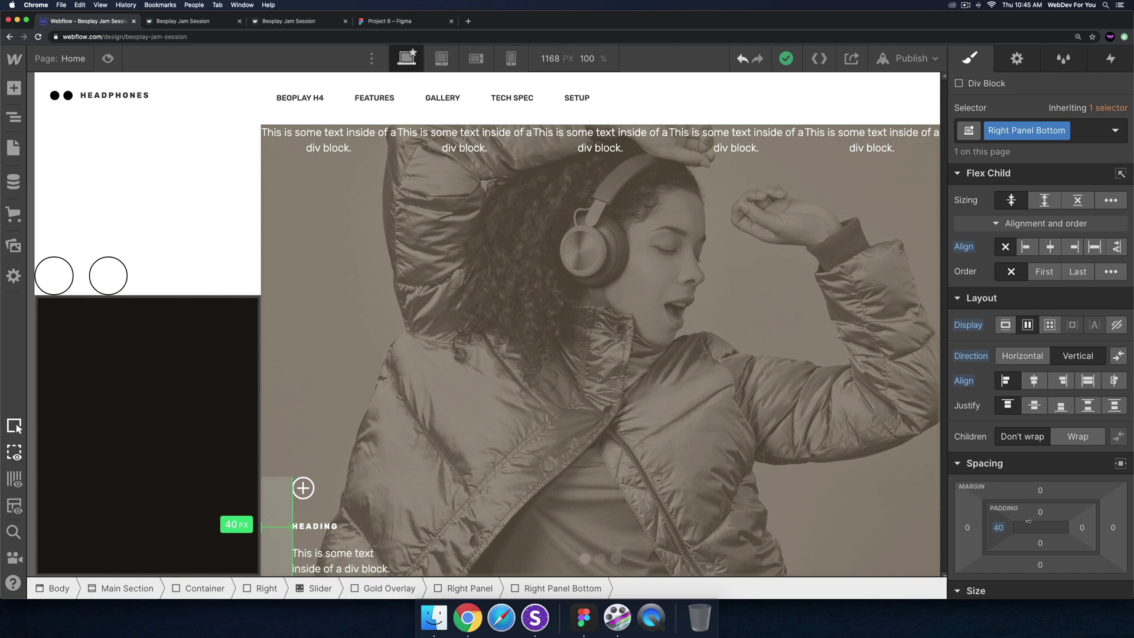
Step: Paste copies of Right Panel Bottom into the other four Right Panel columns
click(473, 499)
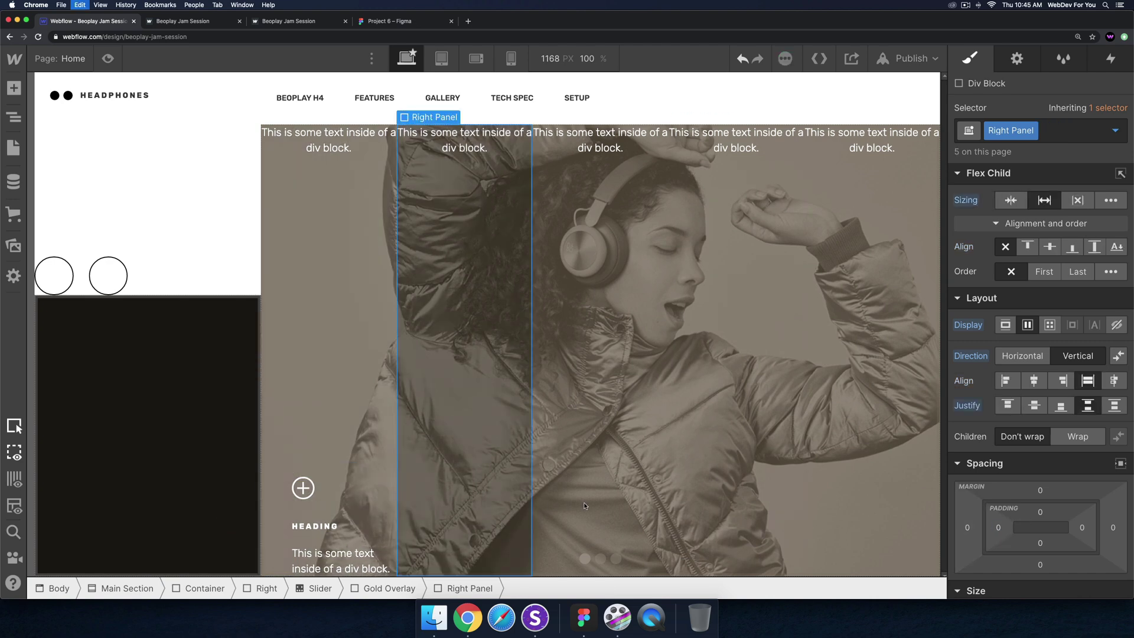
click(599, 503)
click(738, 507)
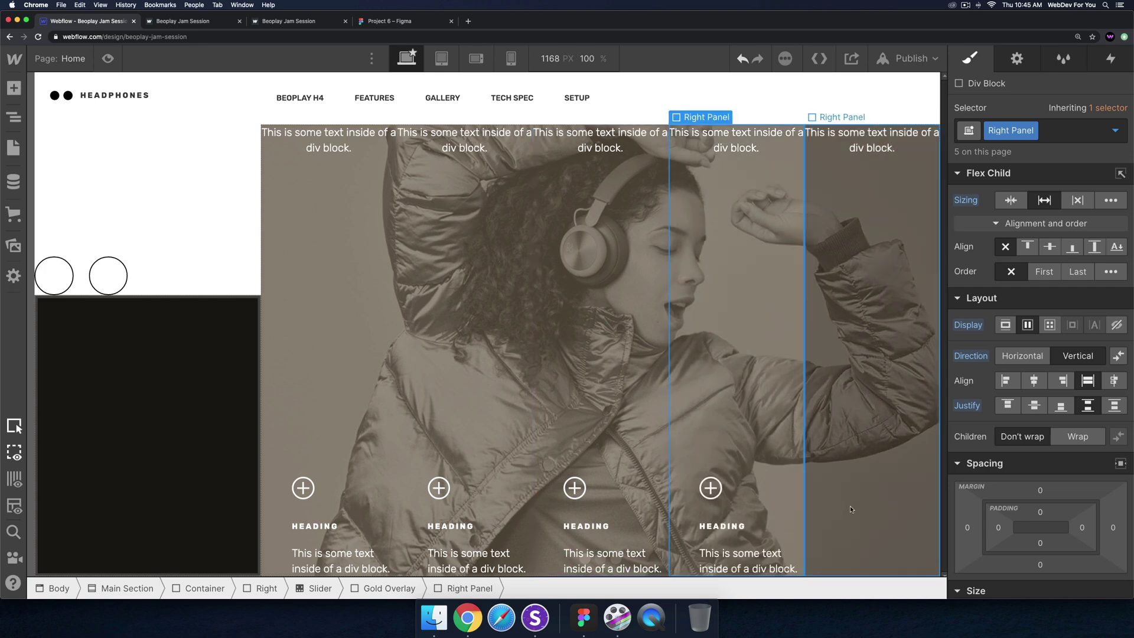
click(849, 506)
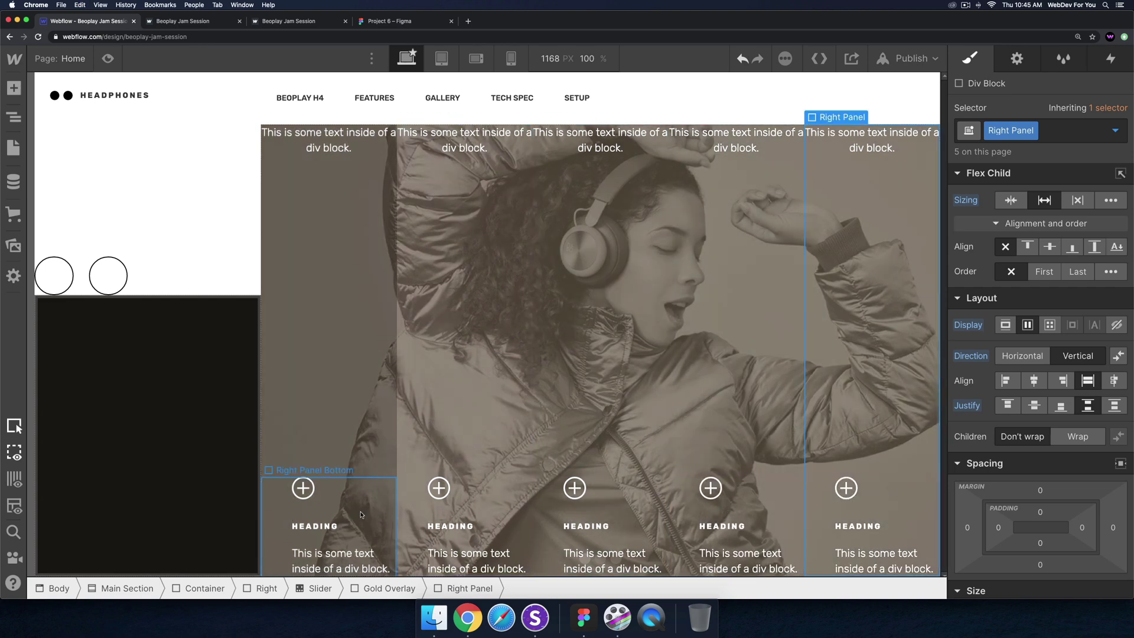
Step: Give Right Panel Bottom a bottom margin of 10 px
click(293, 515)
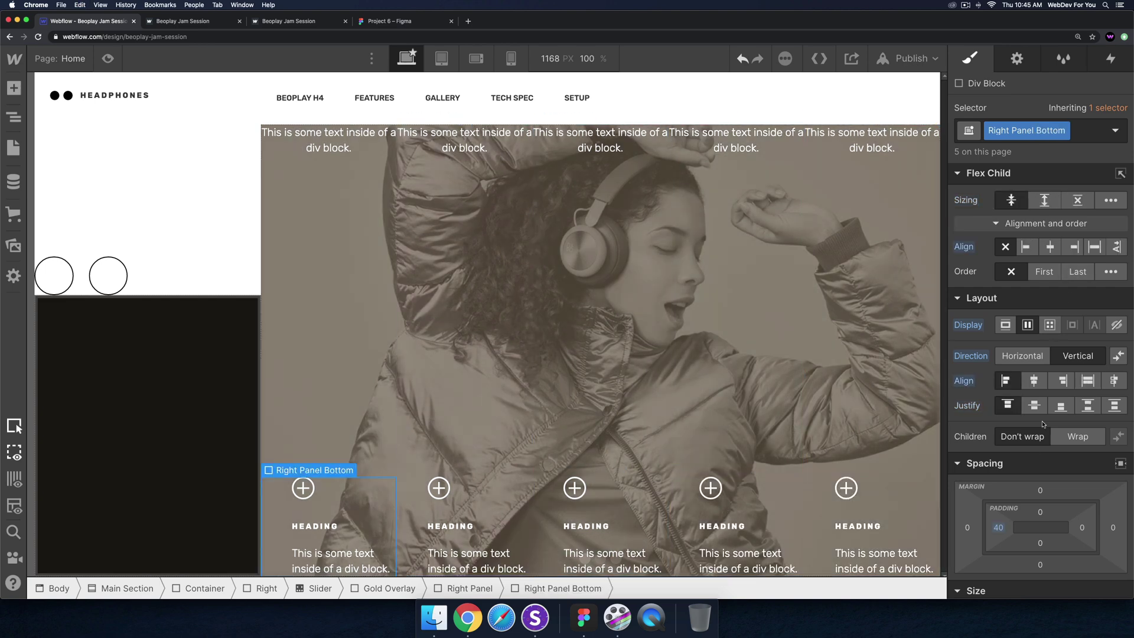
click(1038, 564)
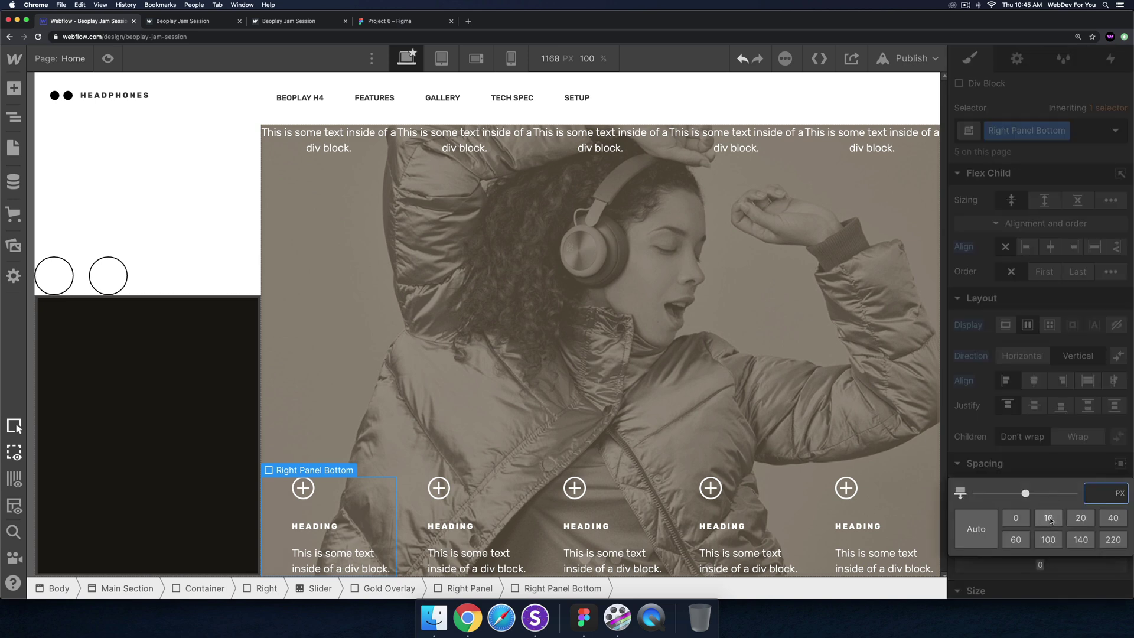
click(1048, 518)
Step: Give the panels' top caption Text Block a 20 px top margin and a 10 px left margin
click(357, 147)
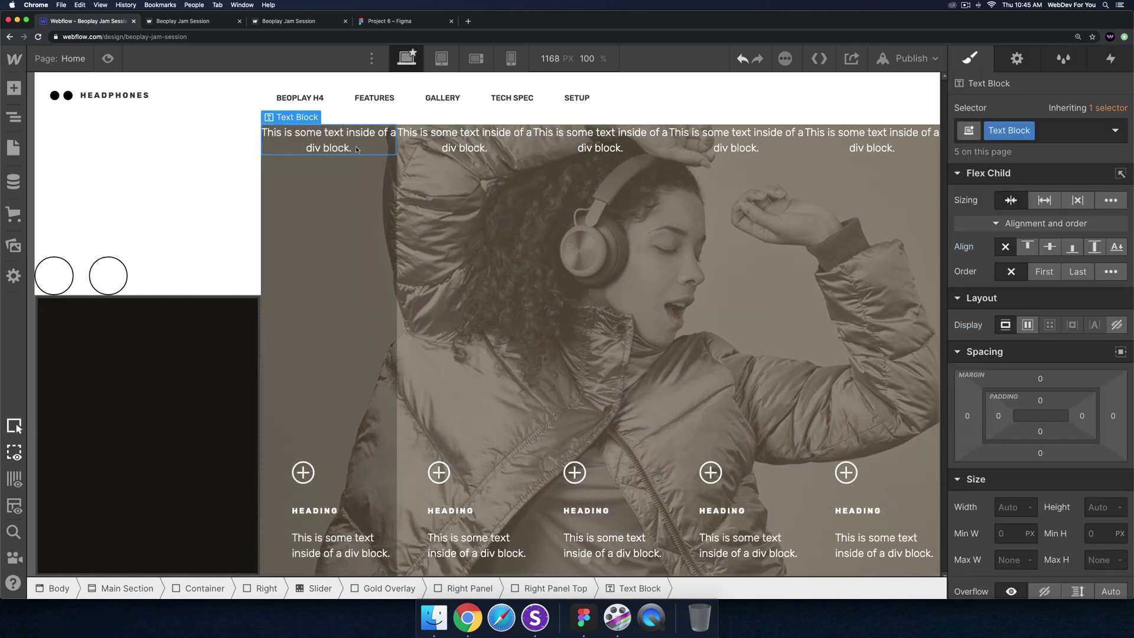
click(379, 22)
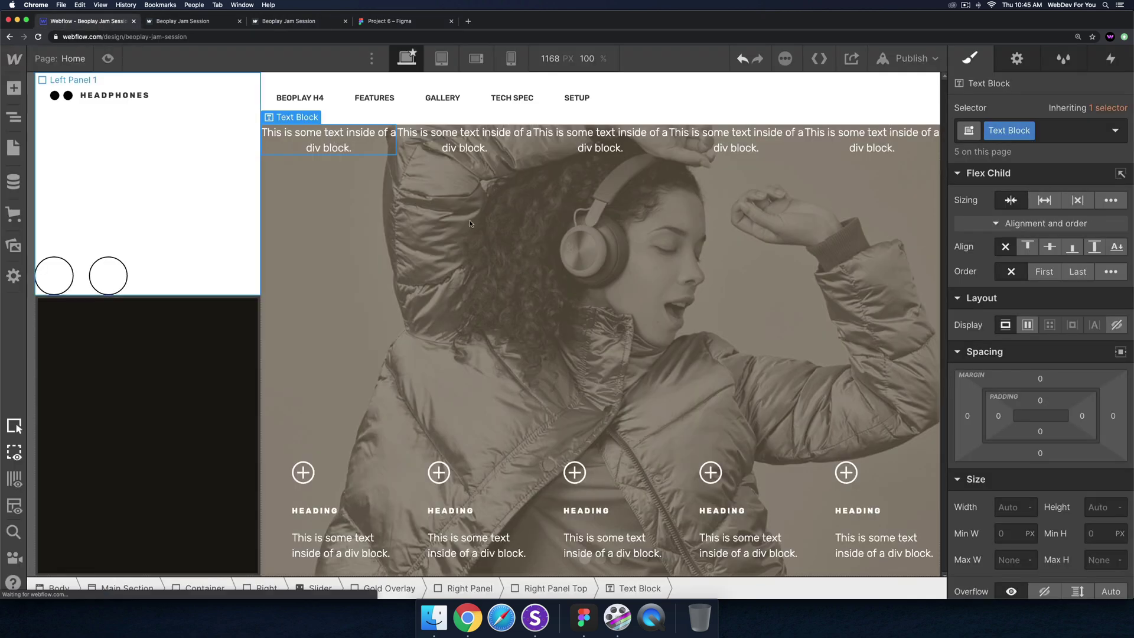
click(94, 21)
click(1039, 379)
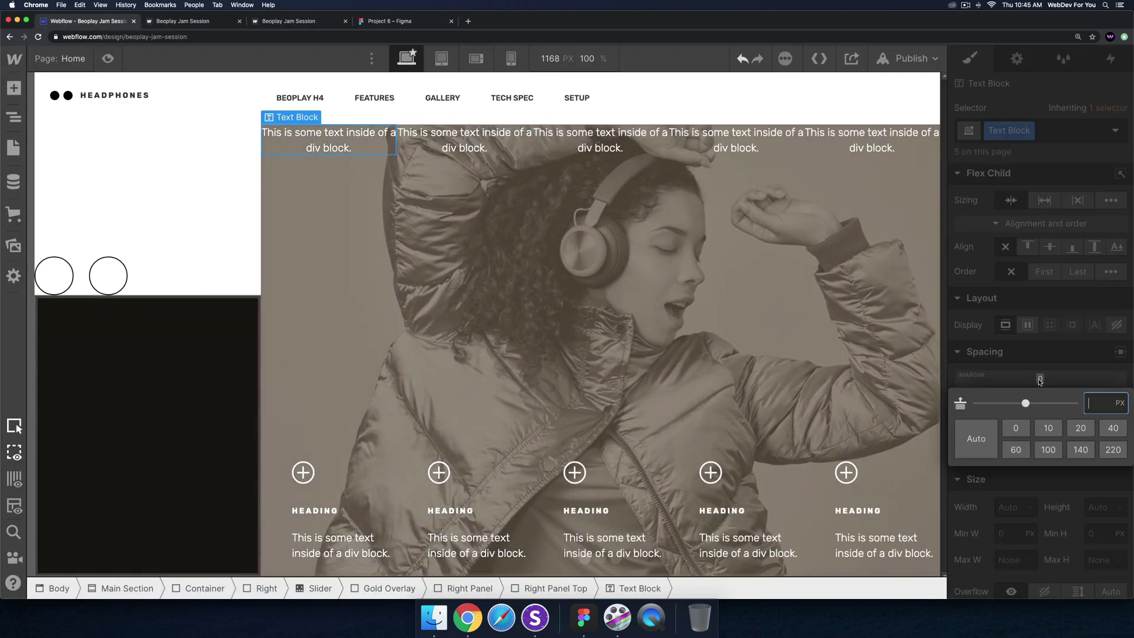
click(1080, 427)
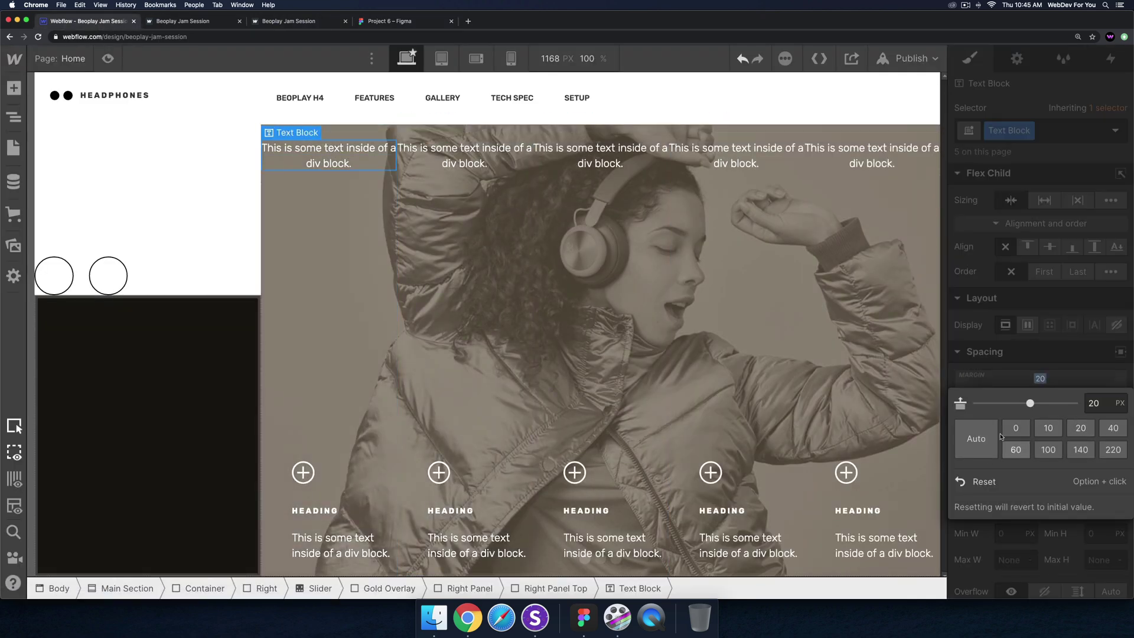
click(968, 416)
click(1047, 464)
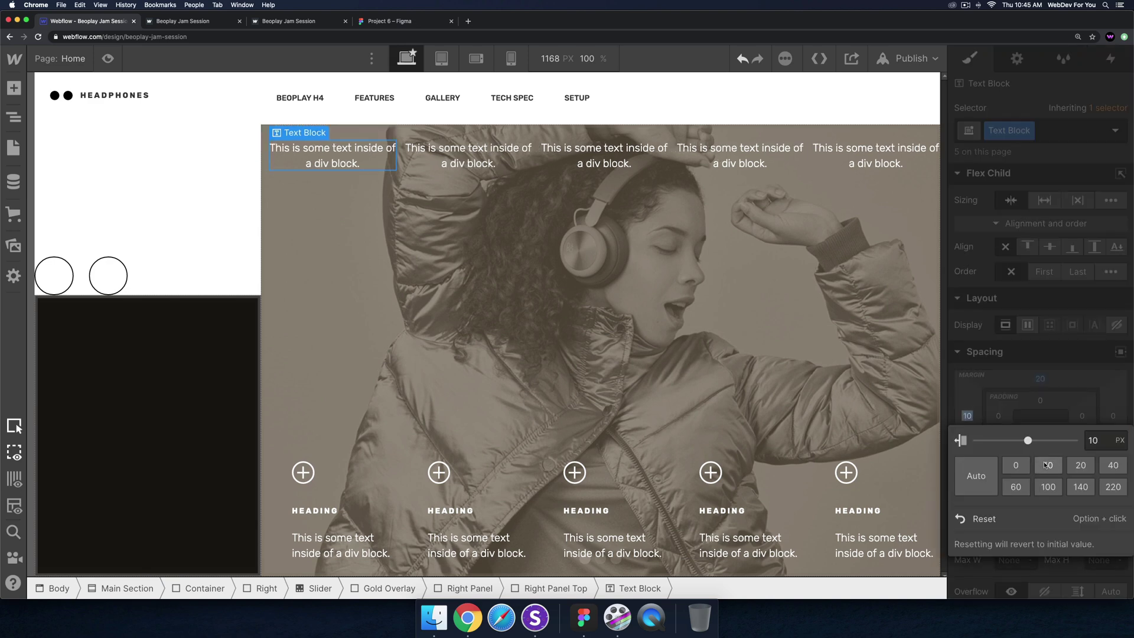
click(615, 251)
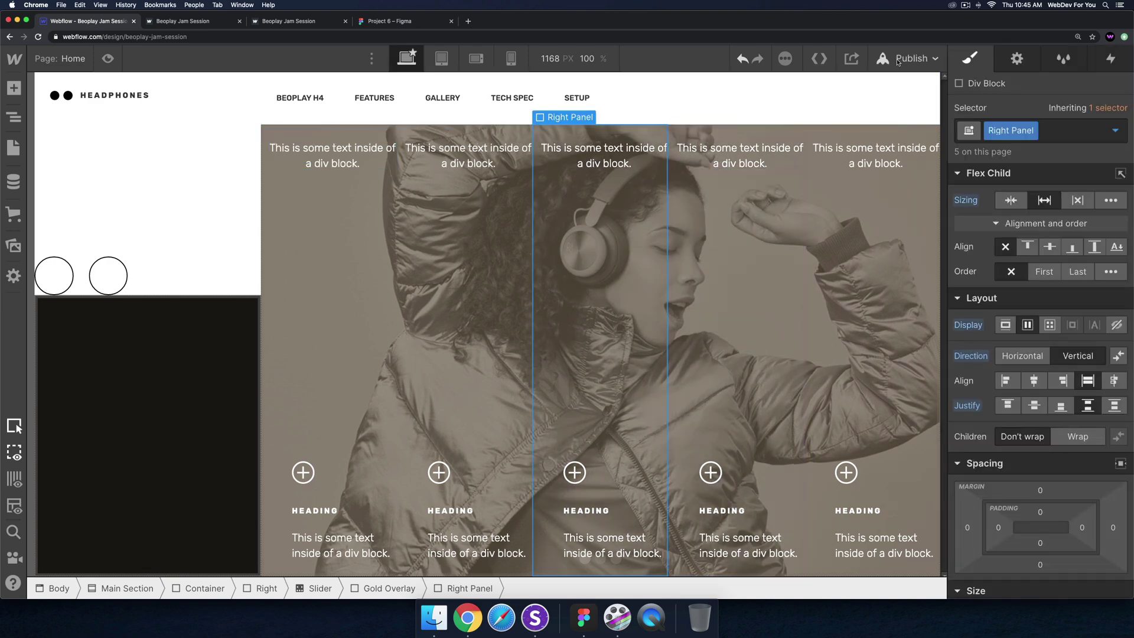
Step: Publish the site to its webflow.io domain and open the live page
click(911, 59)
click(869, 253)
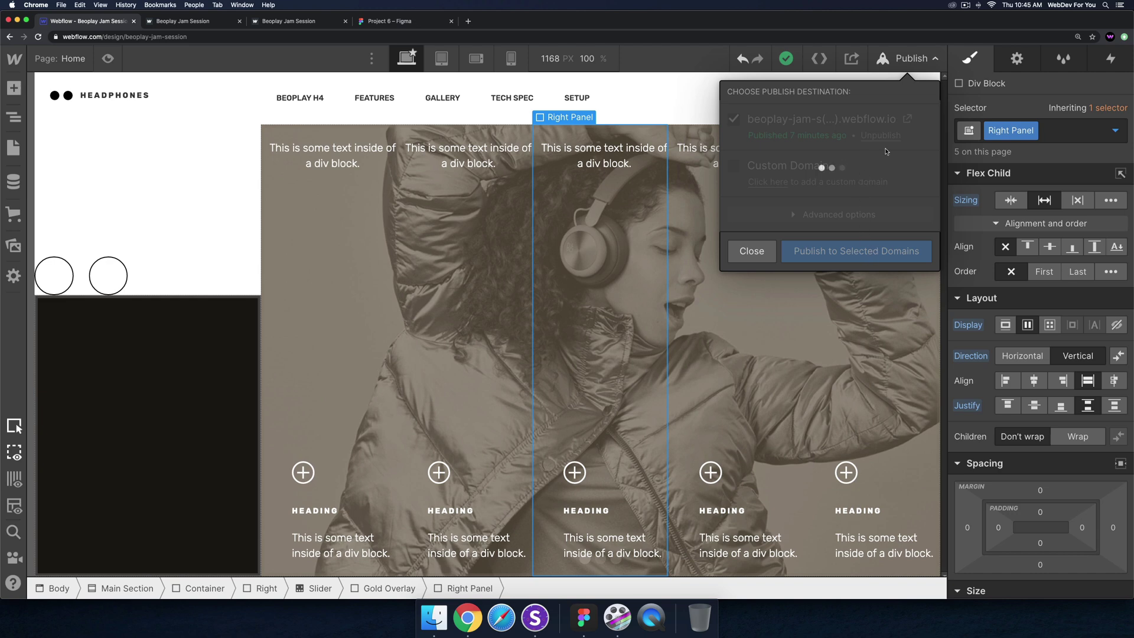
click(905, 118)
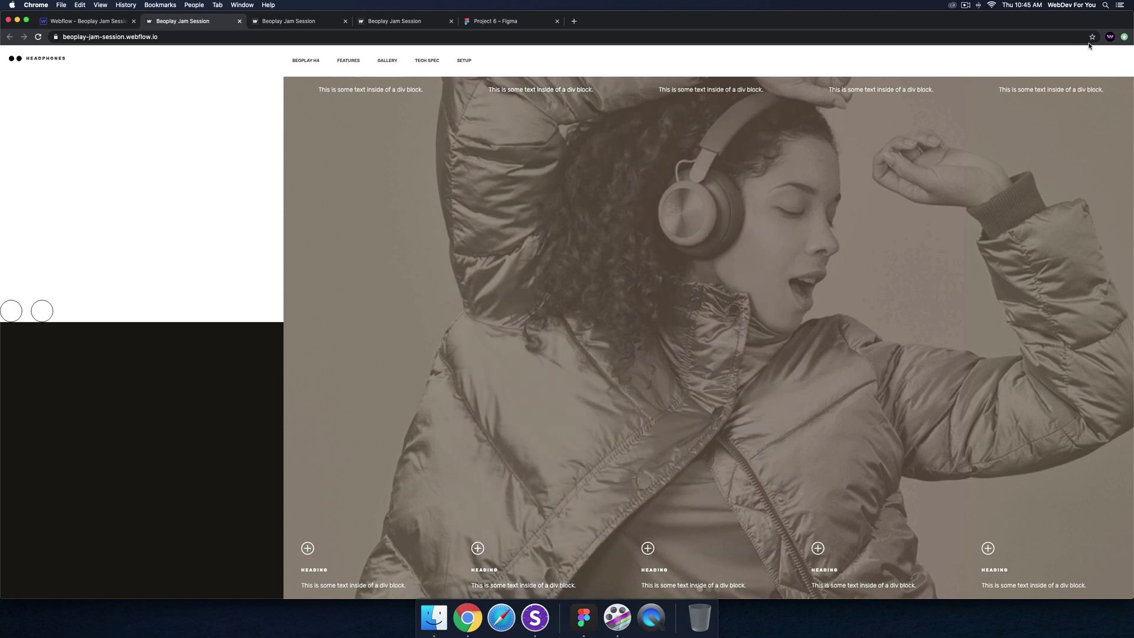
Step: Enlarge the published page and compare its feature panels with the Figma design and the earlier published version
key(super+equal)
key(super+equal)
key(super+equal)
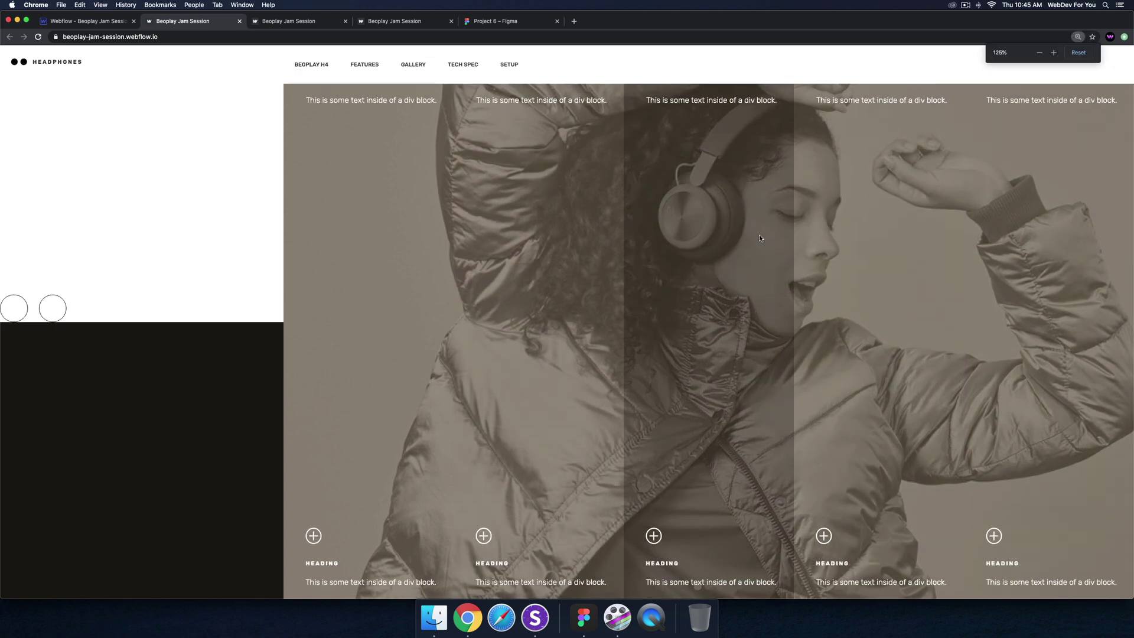
key(super+equal)
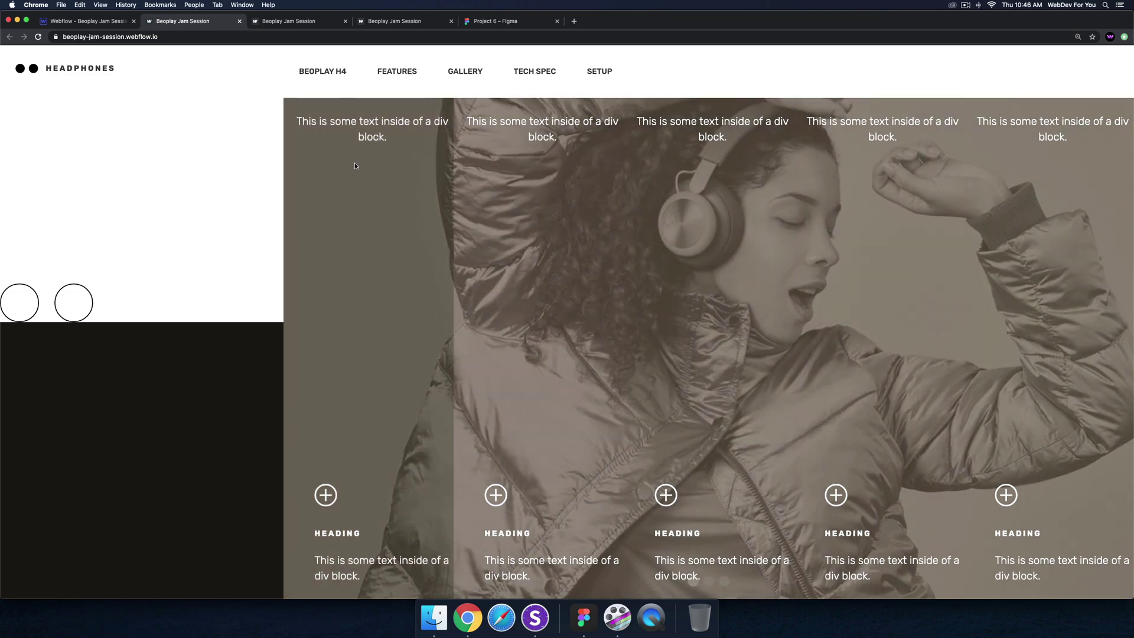
click(83, 22)
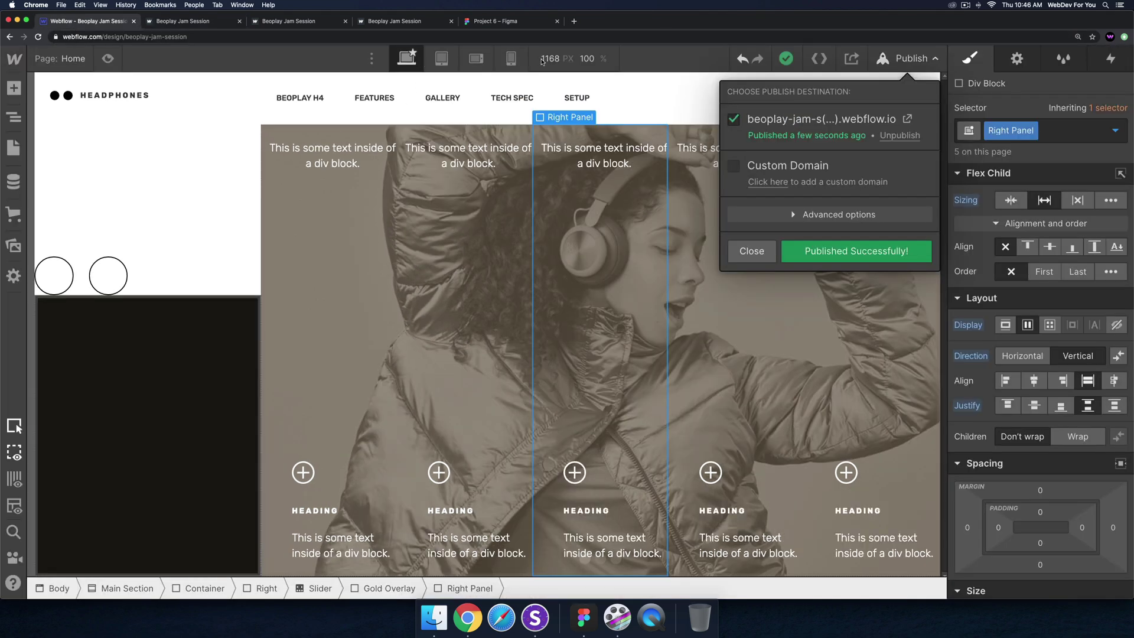
click(483, 23)
click(396, 24)
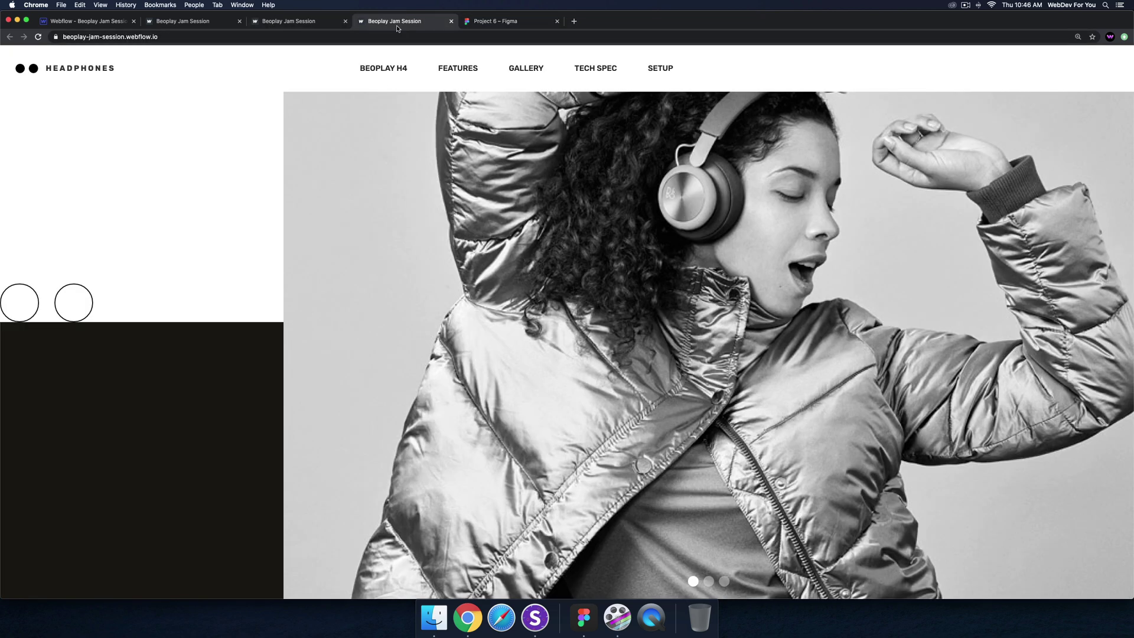
click(211, 22)
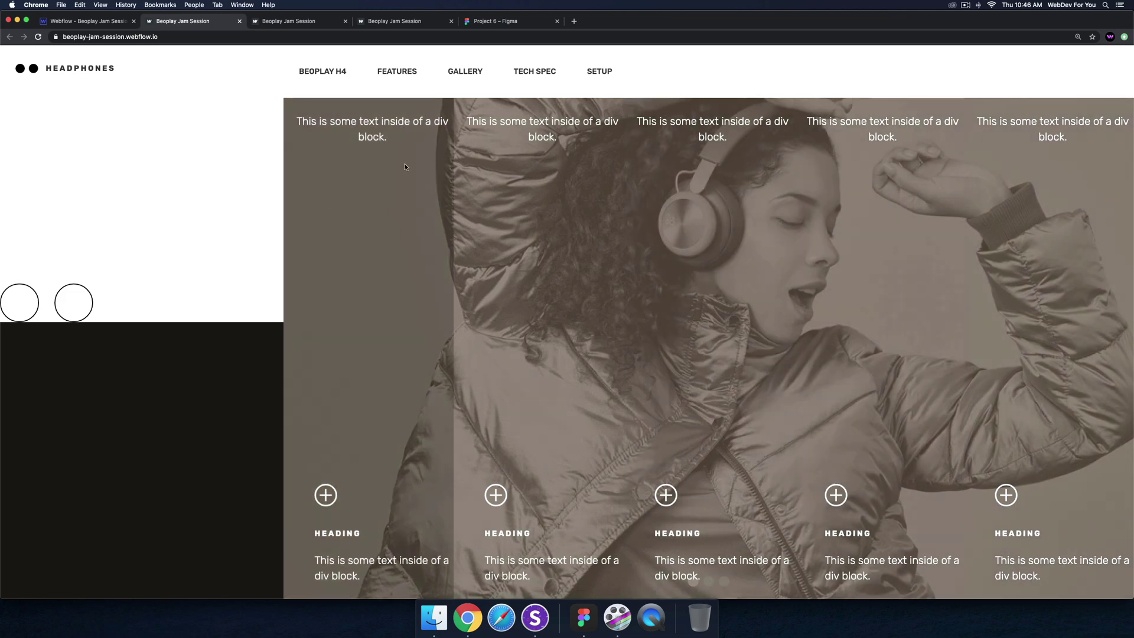
Step: Open the WebDev For You Gumroad profile in a new browser tab
click(574, 21)
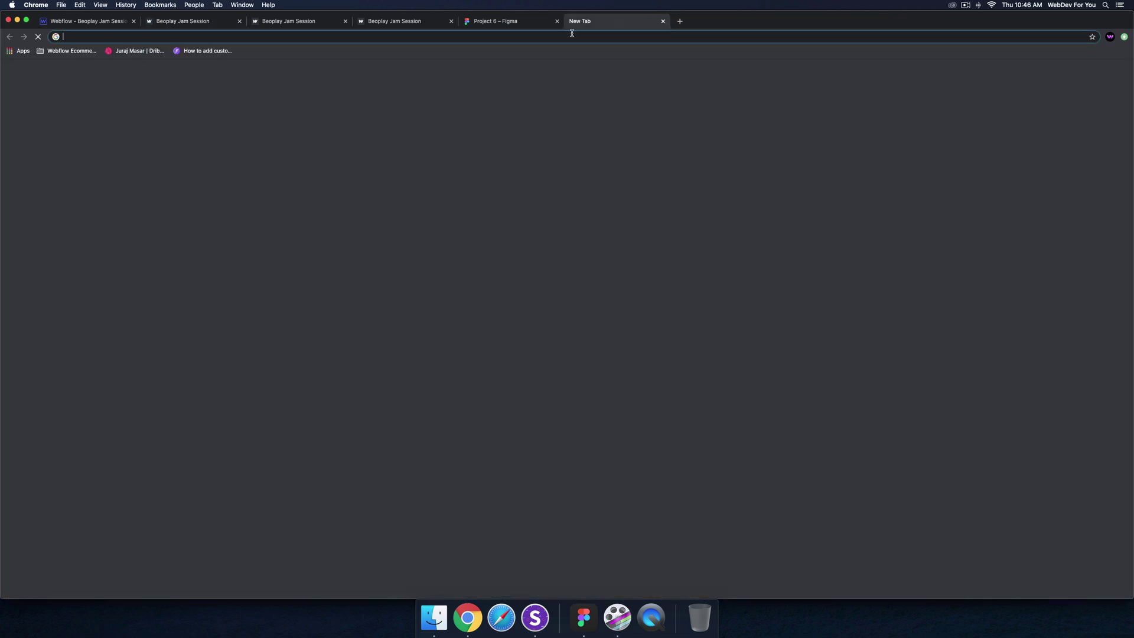
text(gumroad)
key(Return)
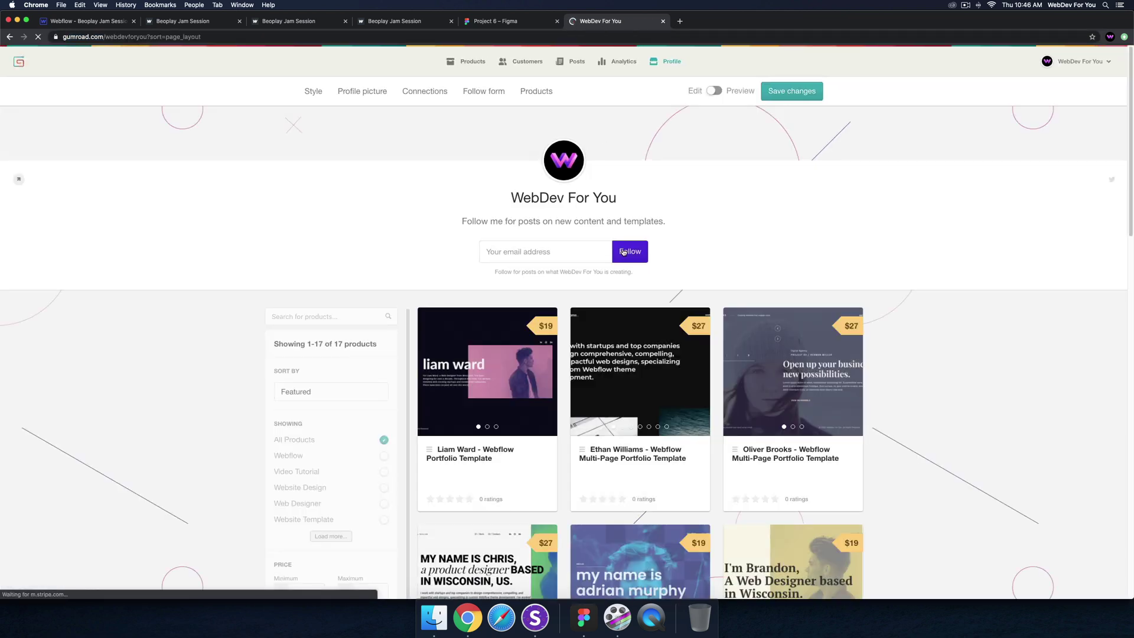
Step: Browse the Webflow template products listed on the Gumroad profile
scroll(586, 225, down, 3)
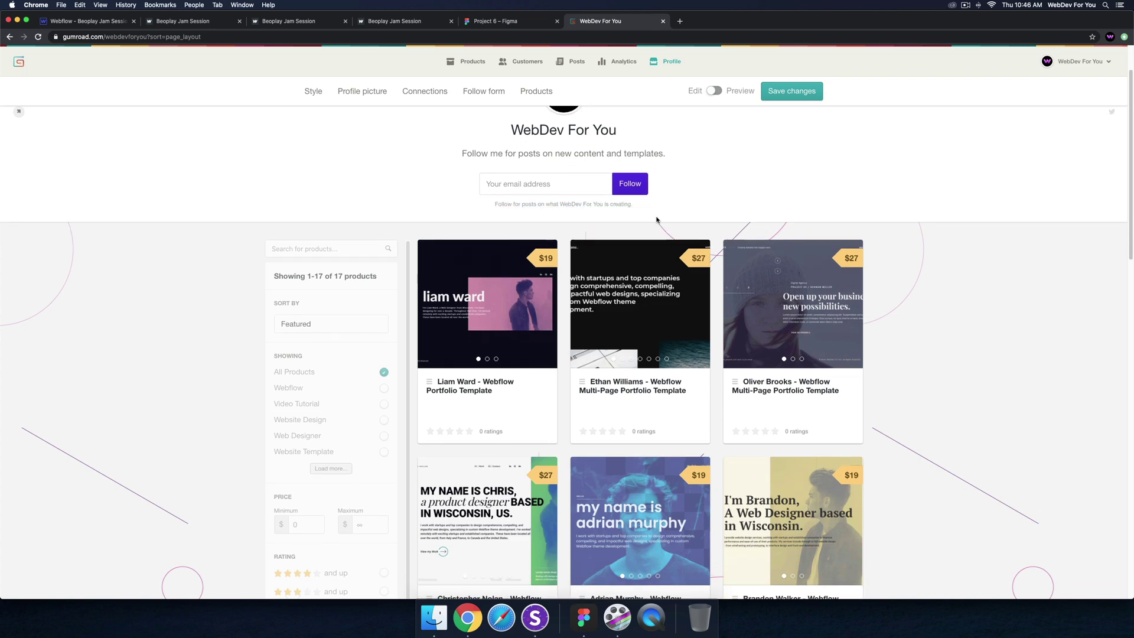
scroll(657, 220, down, 1)
scroll(656, 220, up, 4)
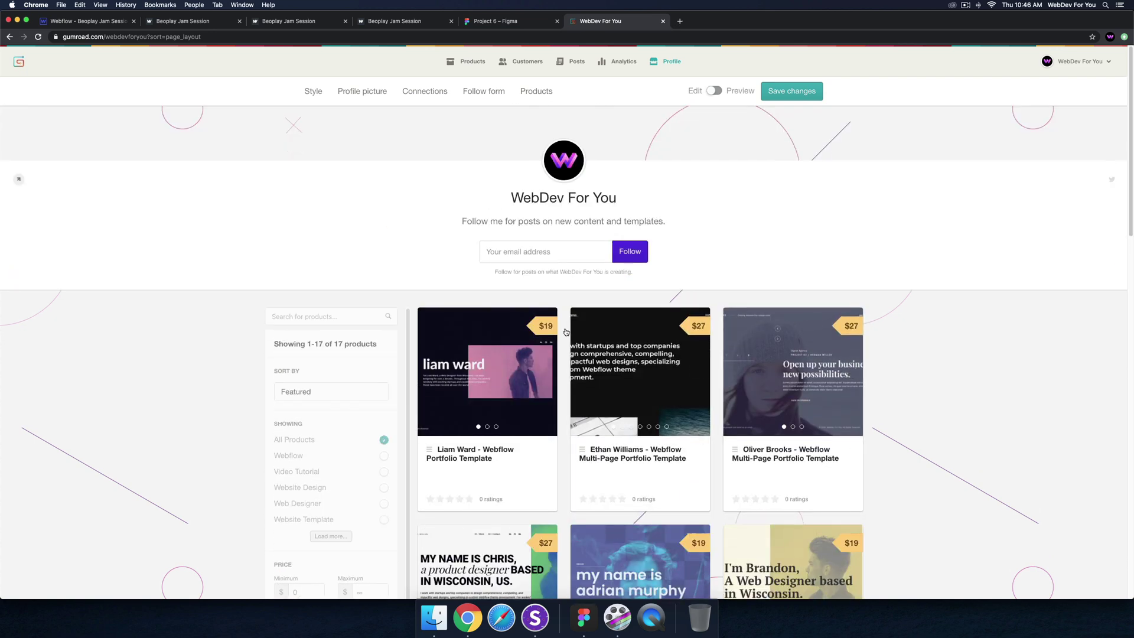
scroll(648, 376, down, 8)
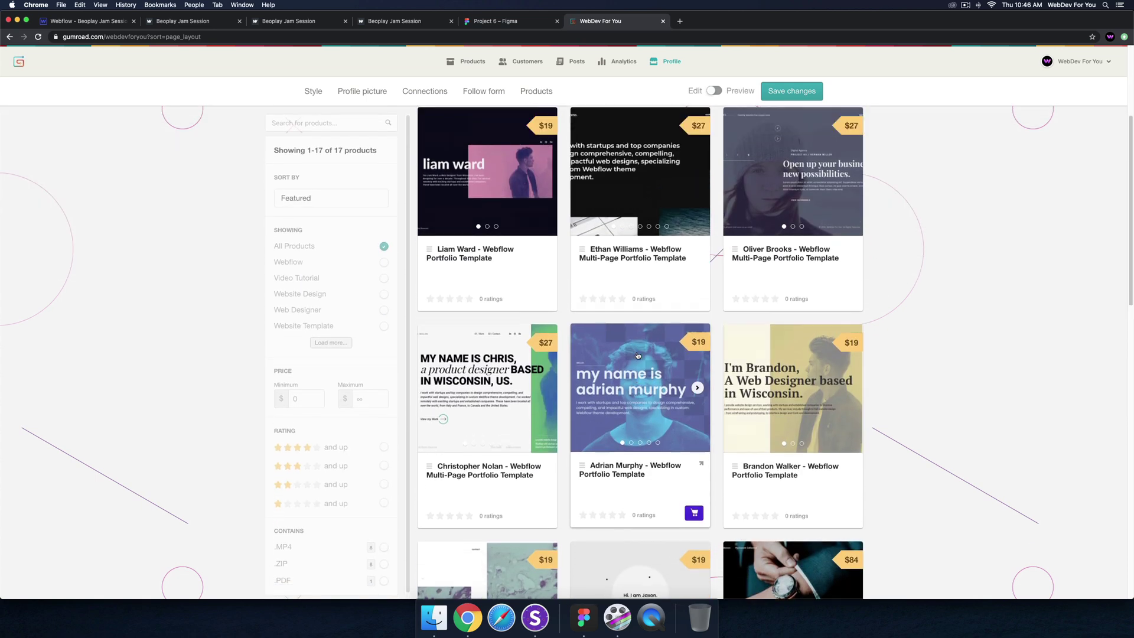
scroll(638, 355, down, 8)
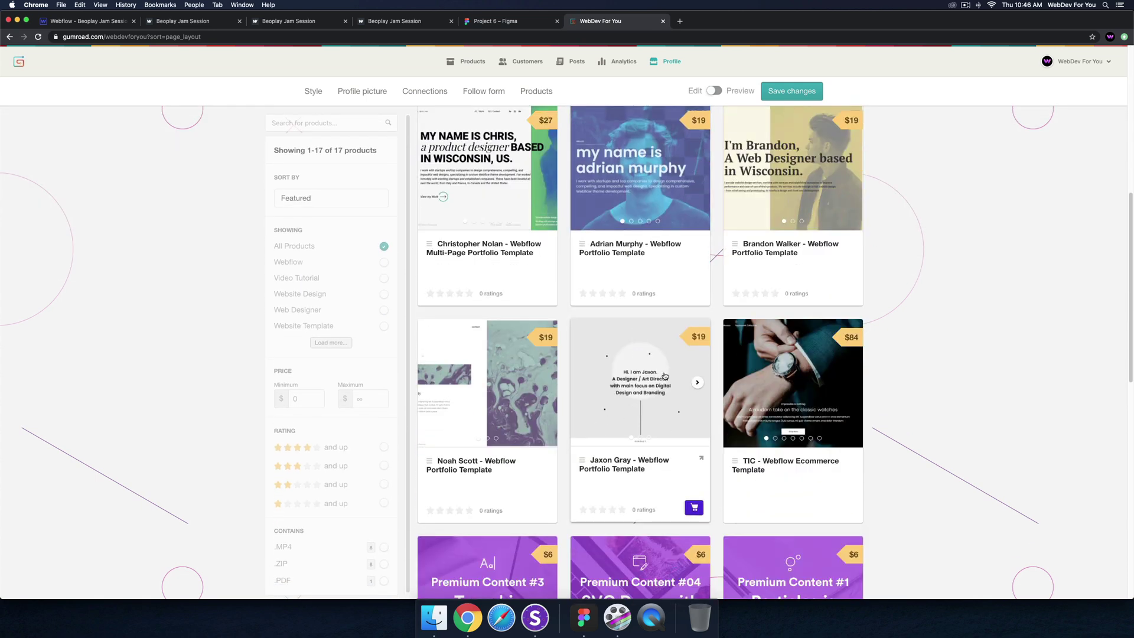
scroll(772, 362, up, 15)
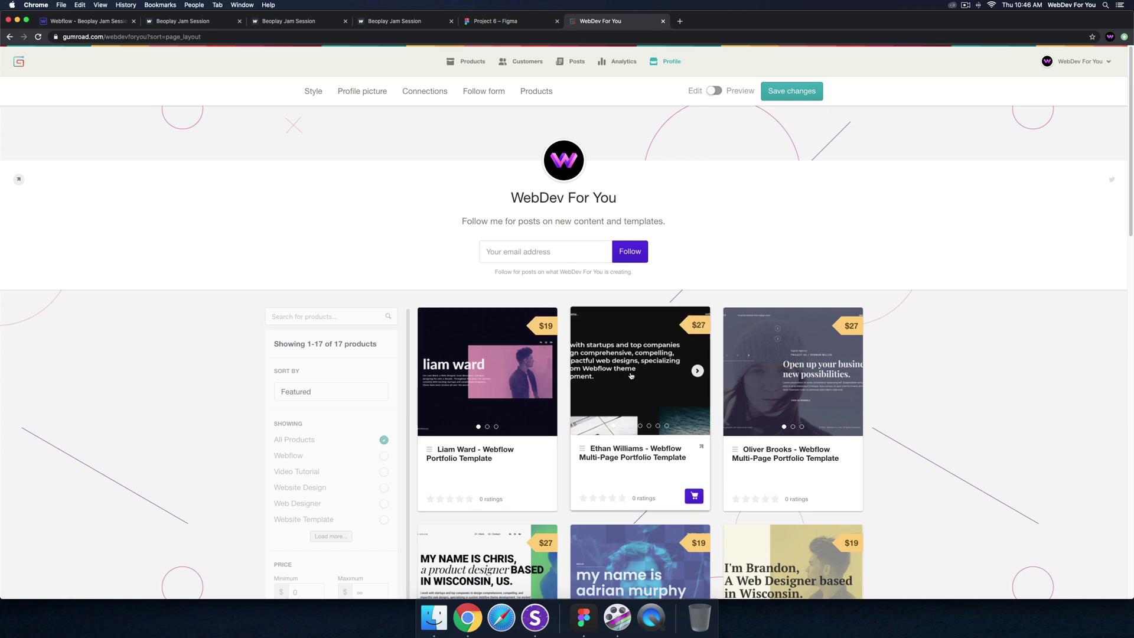
scroll(630, 374, down, 3)
scroll(629, 375, up, 3)
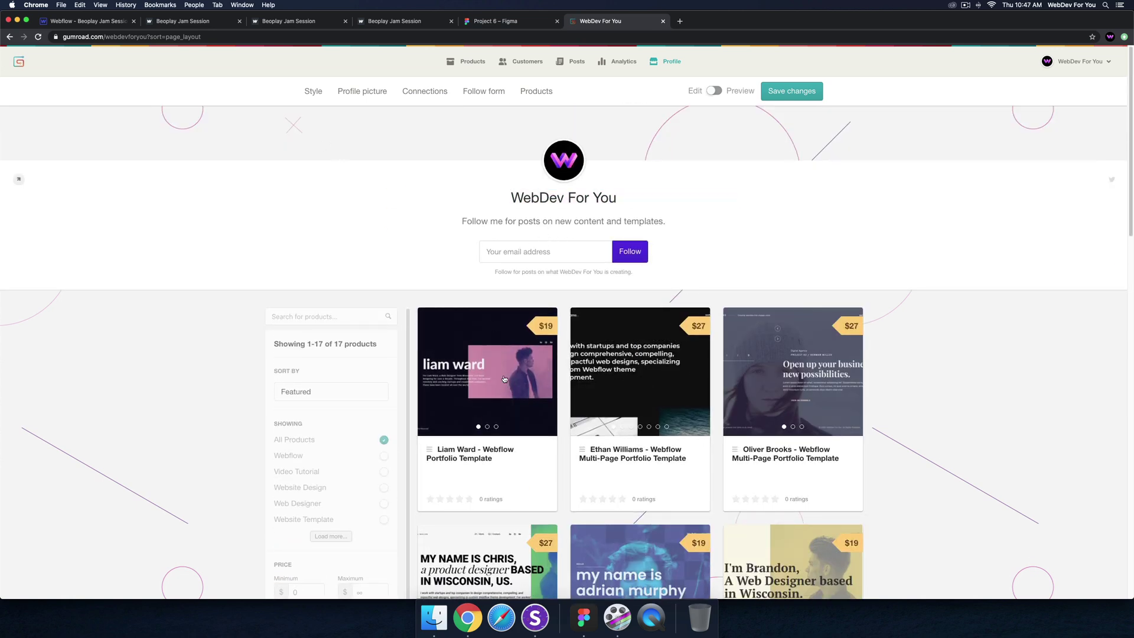
Step: Switch back to the Webflow designer, dismiss the publish dialog and select the first Right Panel
click(89, 21)
click(730, 252)
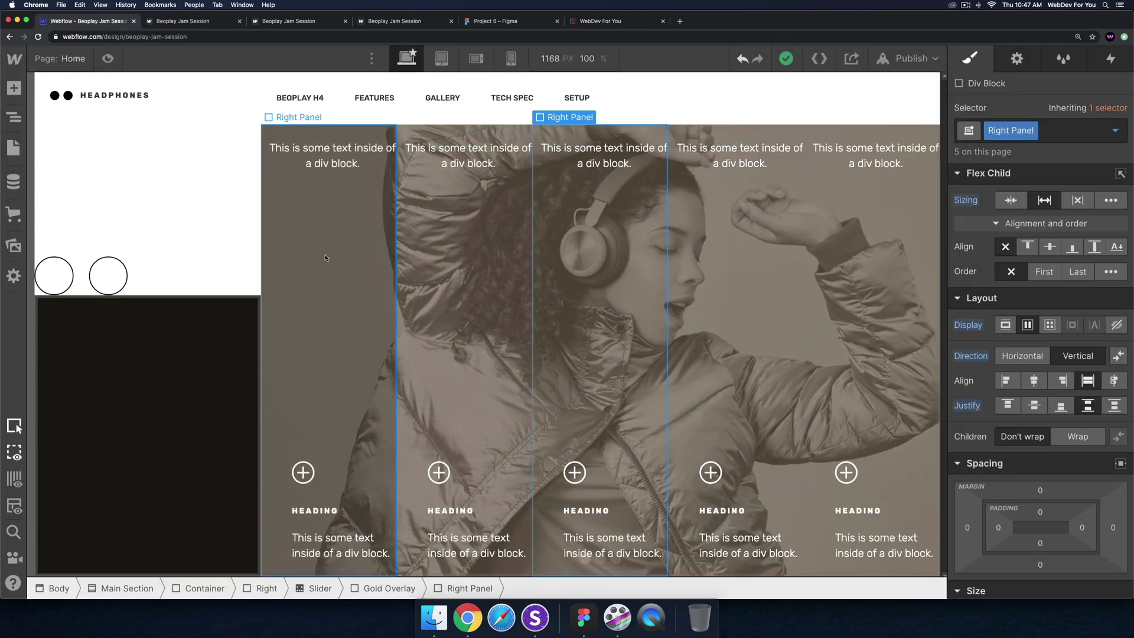
click(328, 258)
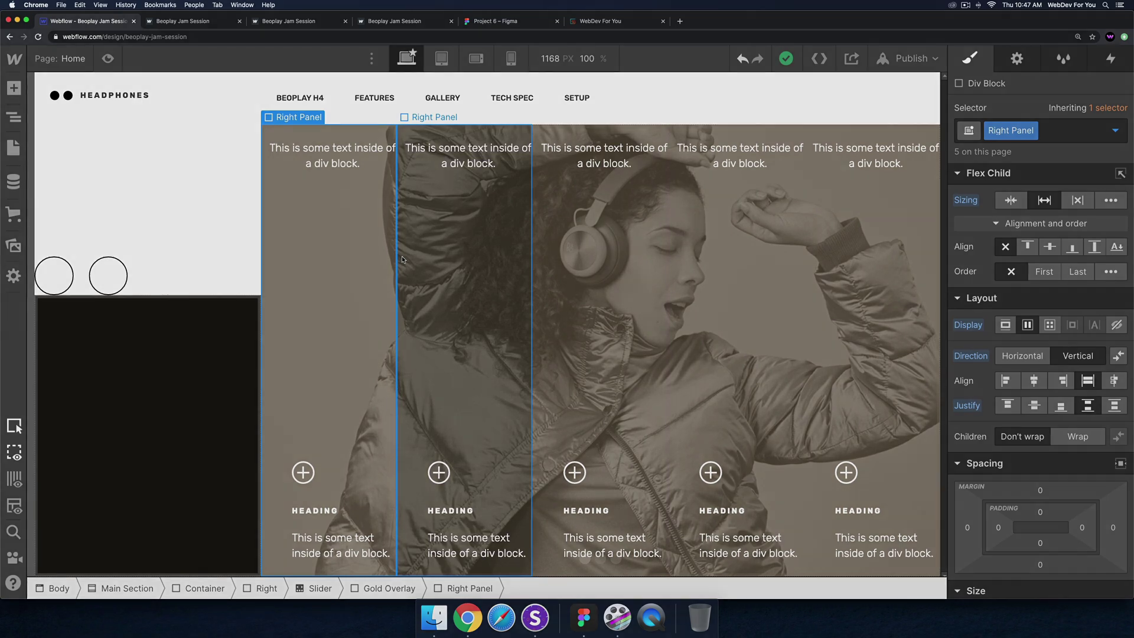